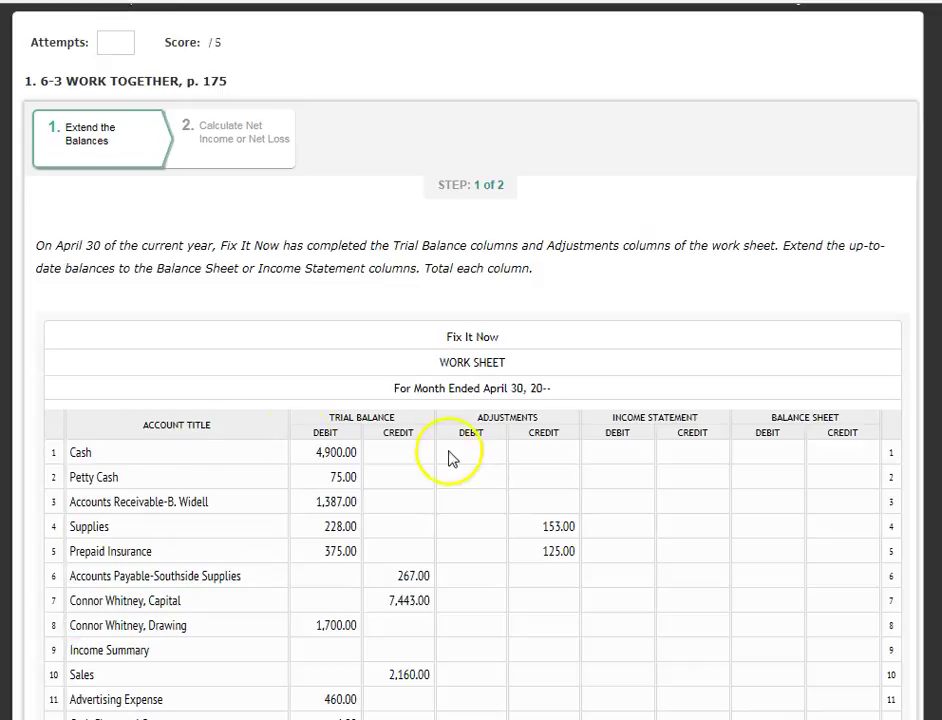
Extend the Cash balance in row 1 by entering 4,900 as the Balance Sheet debit
click(400, 458)
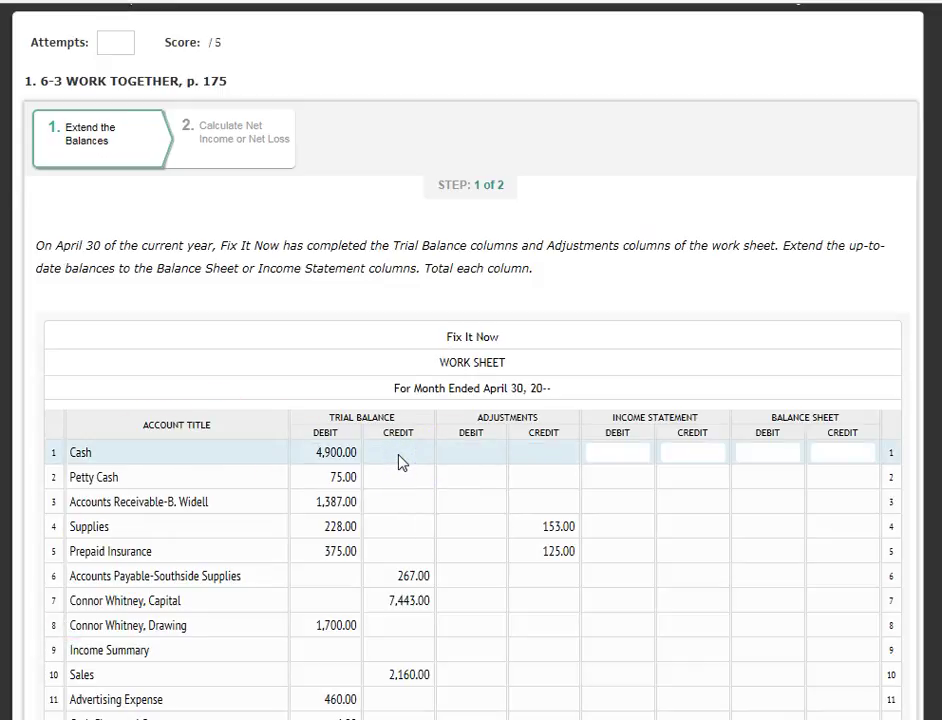
key(Tab)
key(Tab)
key(Tab)
text(4,900)
Enter 75 as the Balance Sheet debit for Petty Cash in row 2
key(Tab)
key(Tab)
key(Tab)
key(Tab)
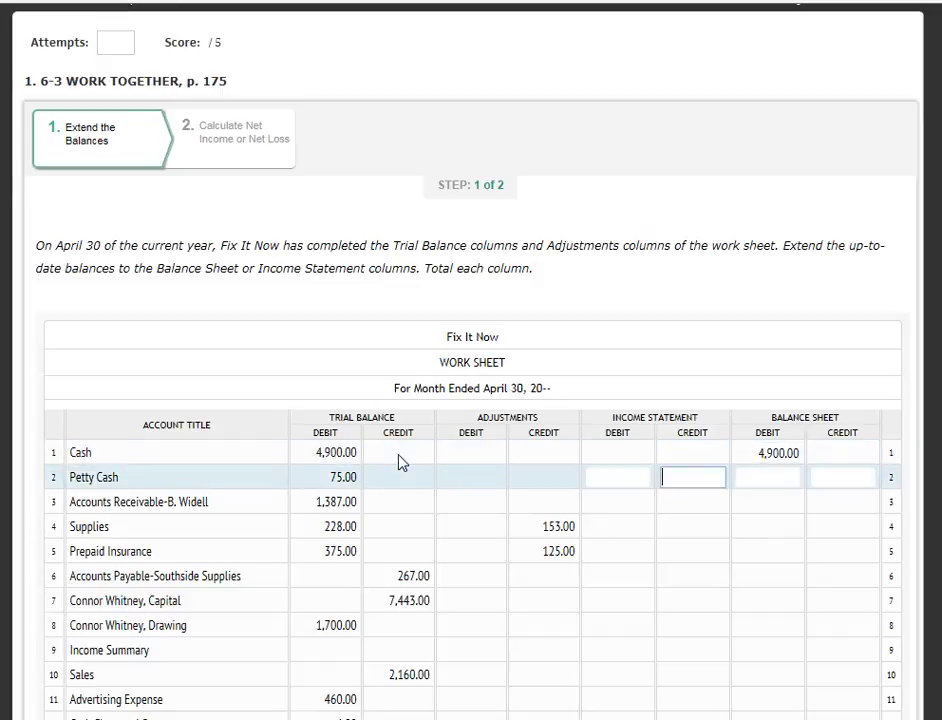
key(Tab)
key(Tab)
Enter 1,387 as the Balance Sheet debit for Accounts Receivable in row 3
key(Tab)
key(Tab)
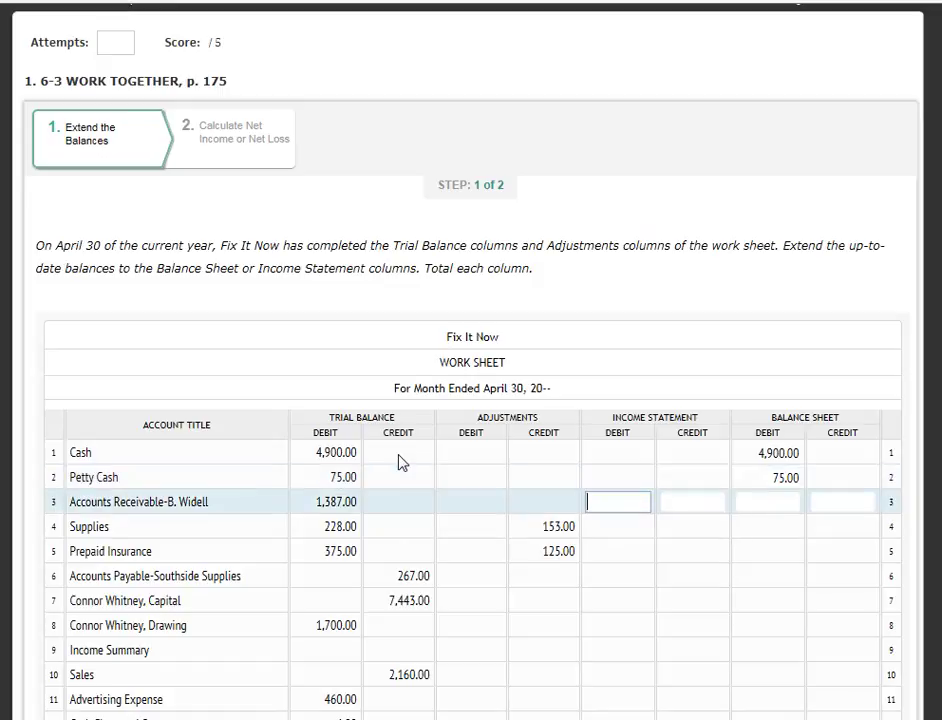
text(1,3)
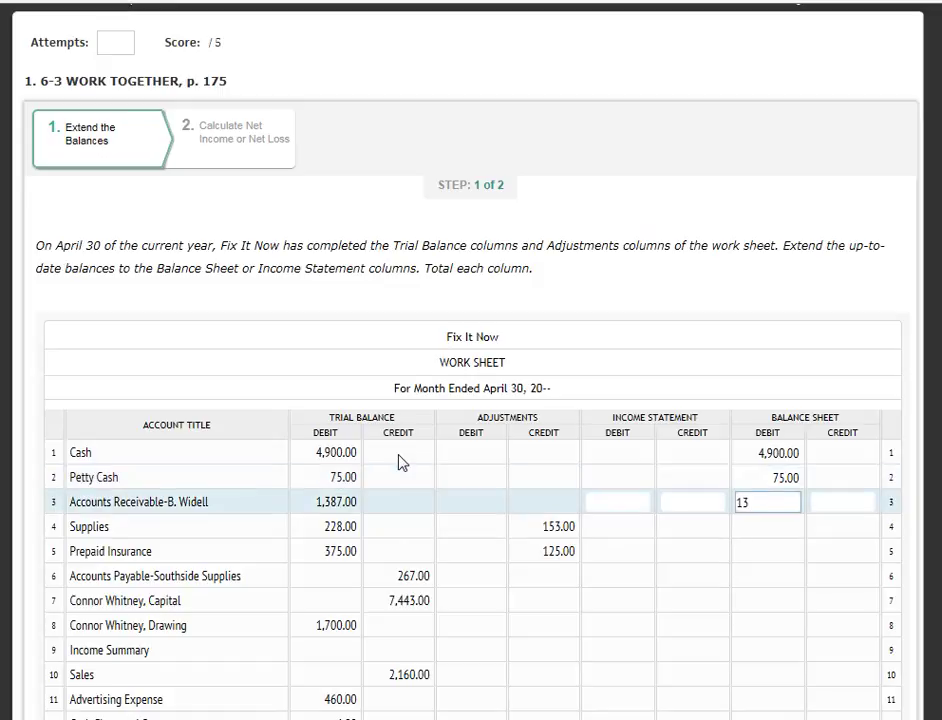
text(87)
Compute 228 minus 153 in Calculator and enter 75 as the Balance Sheet debit for Supplies in row 4
key(Tab)
key(Tab)
key(Tab)
key(Tab)
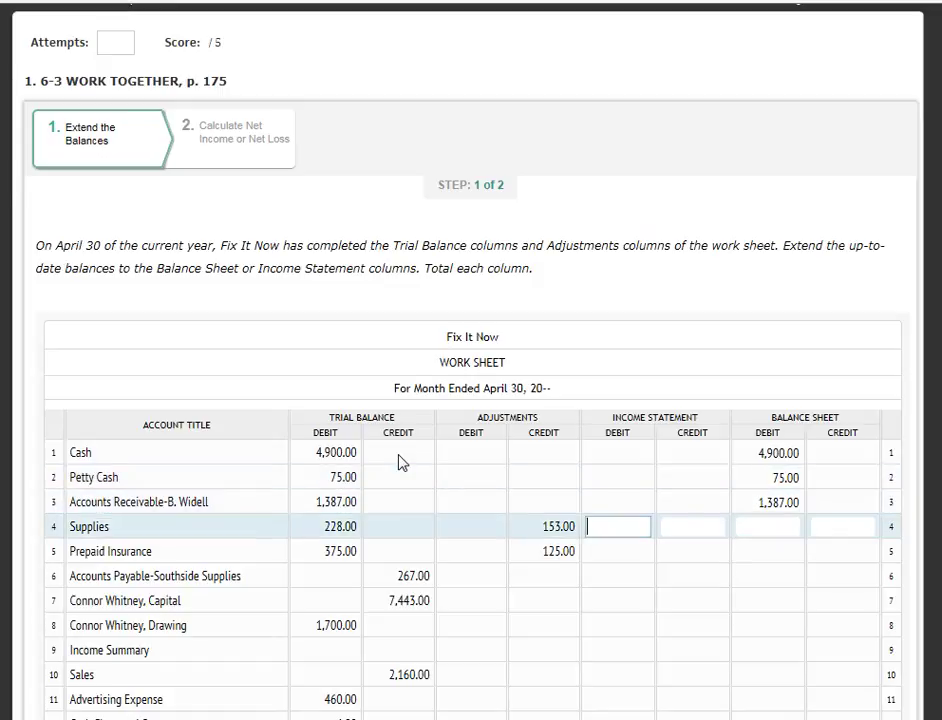
click(285, 705)
click(720, 190)
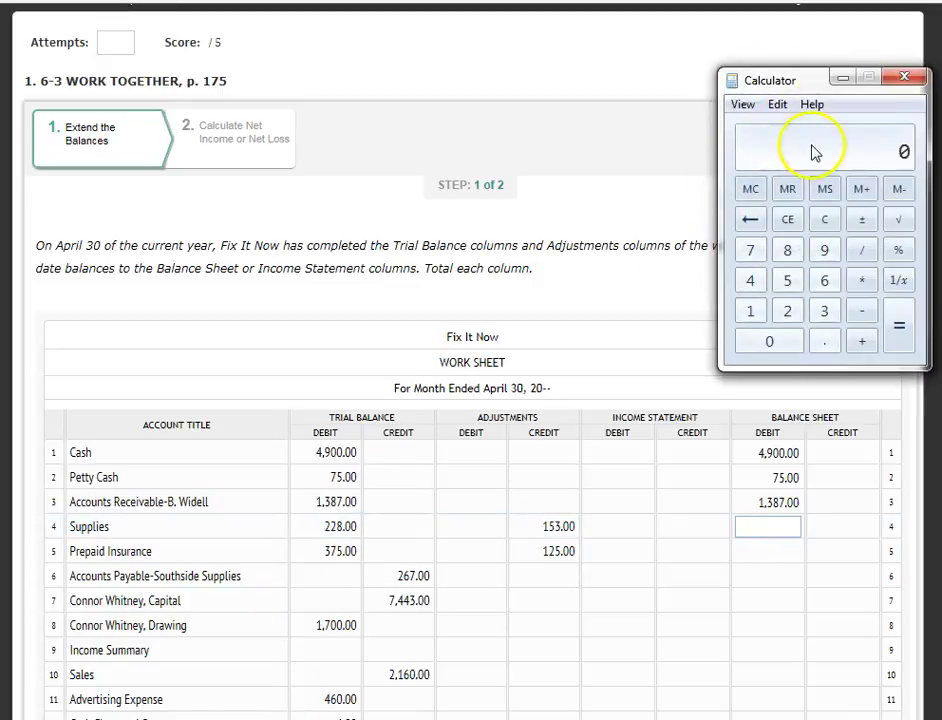
text(228-153)
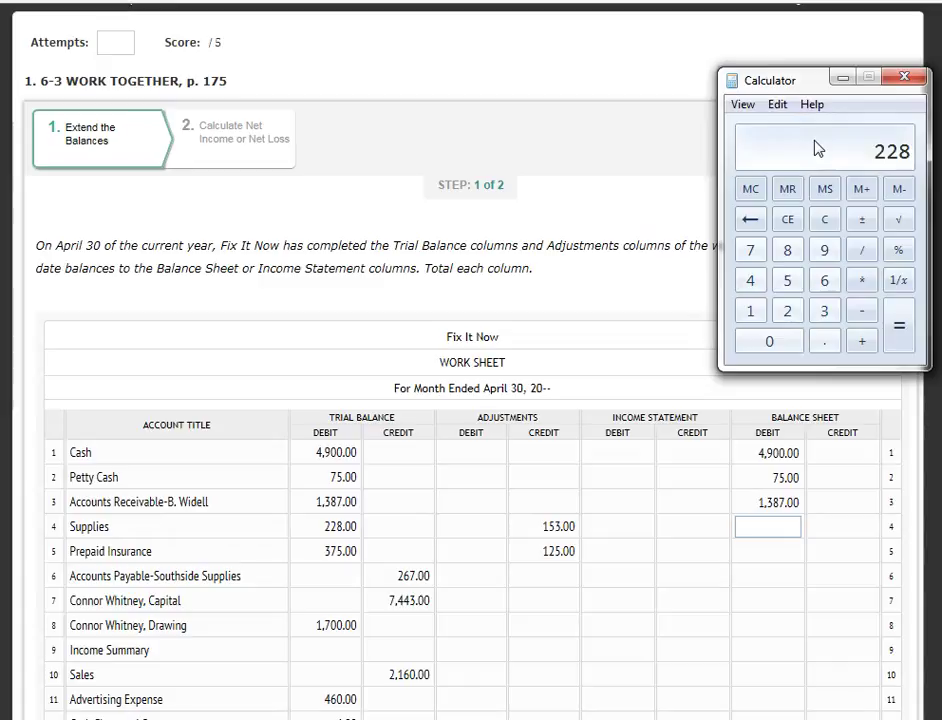
key(Return)
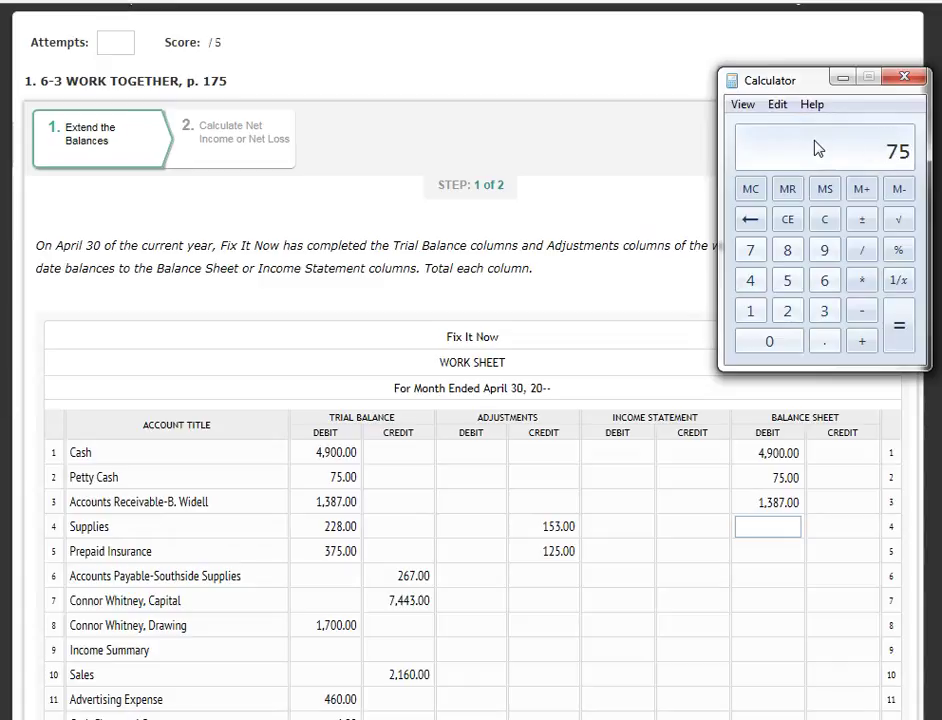
click(780, 525)
text(75)
Compute 375 minus 125 in Calculator and enter 250 as the Balance Sheet debit for Prepaid Insurance in row 5
key(Tab)
key(Tab)
key(Tab)
key(Tab)
key(alt+Tab)
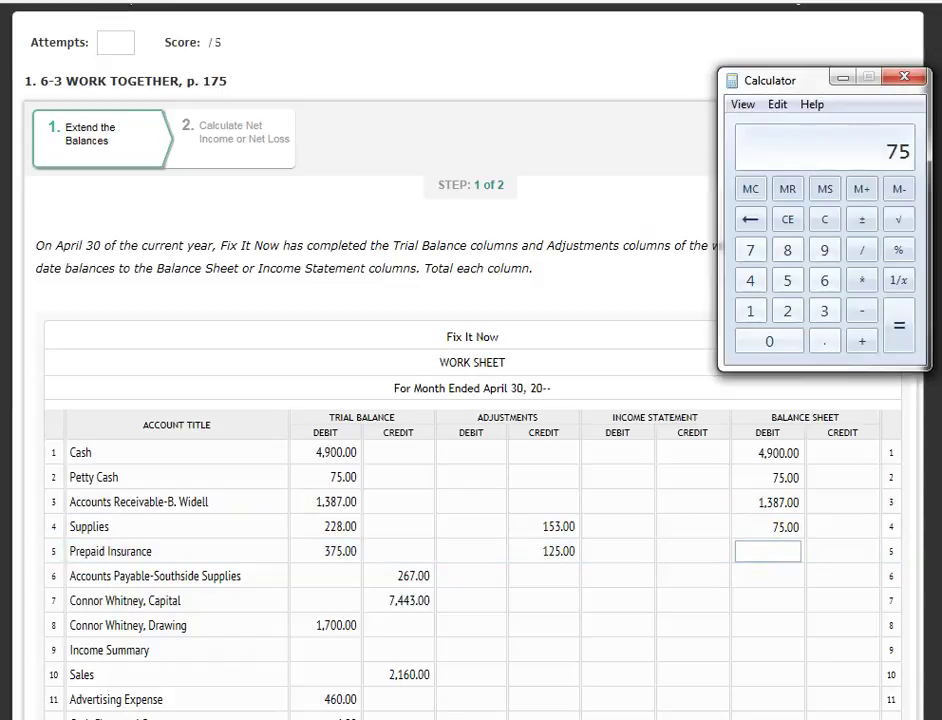
text(375)
text(125)
key(Return)
click(760, 549)
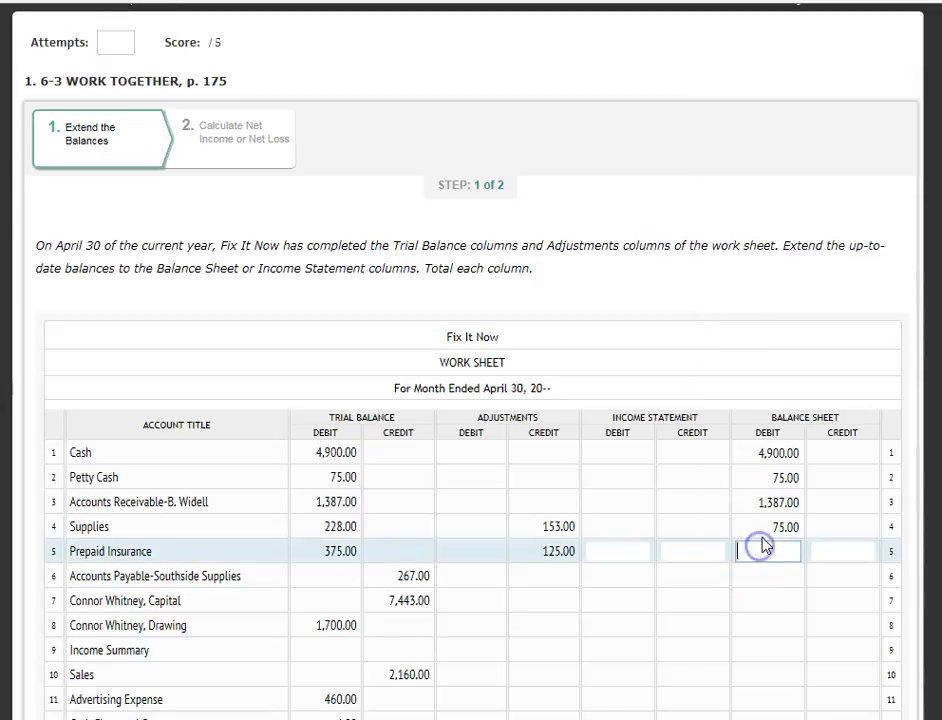
text(250)
Enter 267 as the Balance Sheet credit for Accounts Payable-Southside Supplies in row 6
key(Tab)
key(Tab)
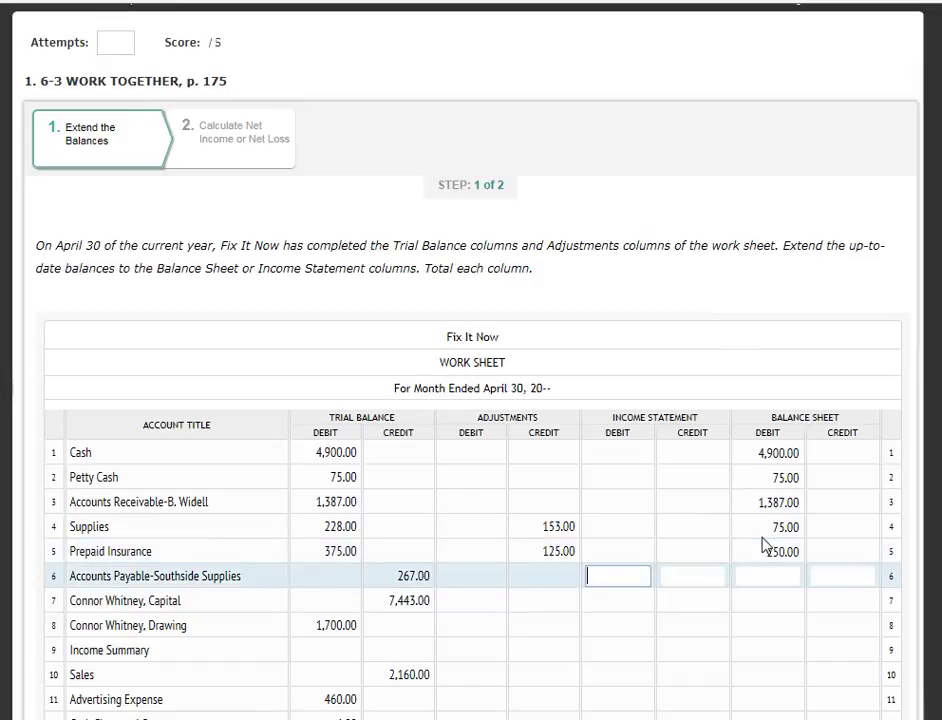
key(Tab)
key(Tab)
key(Tab)
text(267)
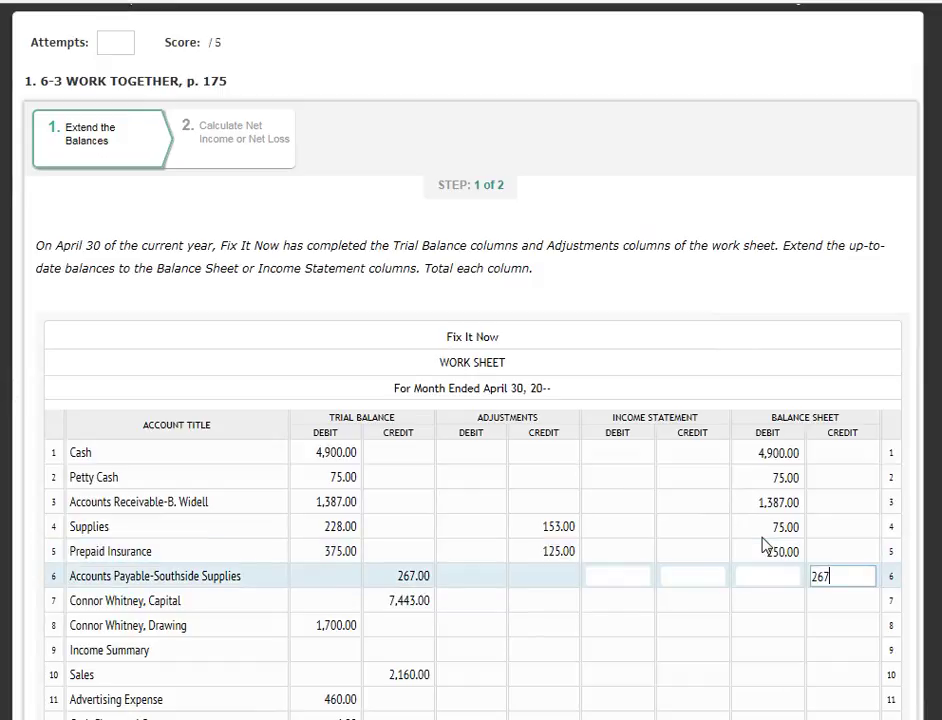
Enter 7,443 as the Balance Sheet credit for the owner's Capital account in row 7
key(Tab)
key(Tab)
key(Tab)
key(Tab)
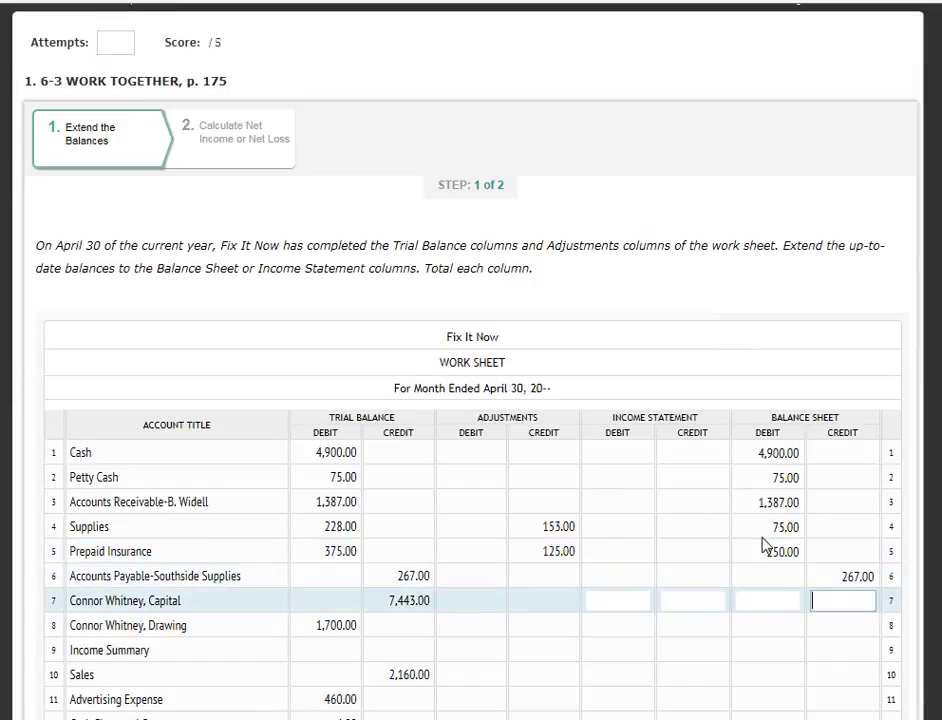
text(7443)
Enter 1,700 as the Balance Sheet debit for the owner's Drawing account in row 8
key(Tab)
key(Tab)
key(Tab)
text(1700)
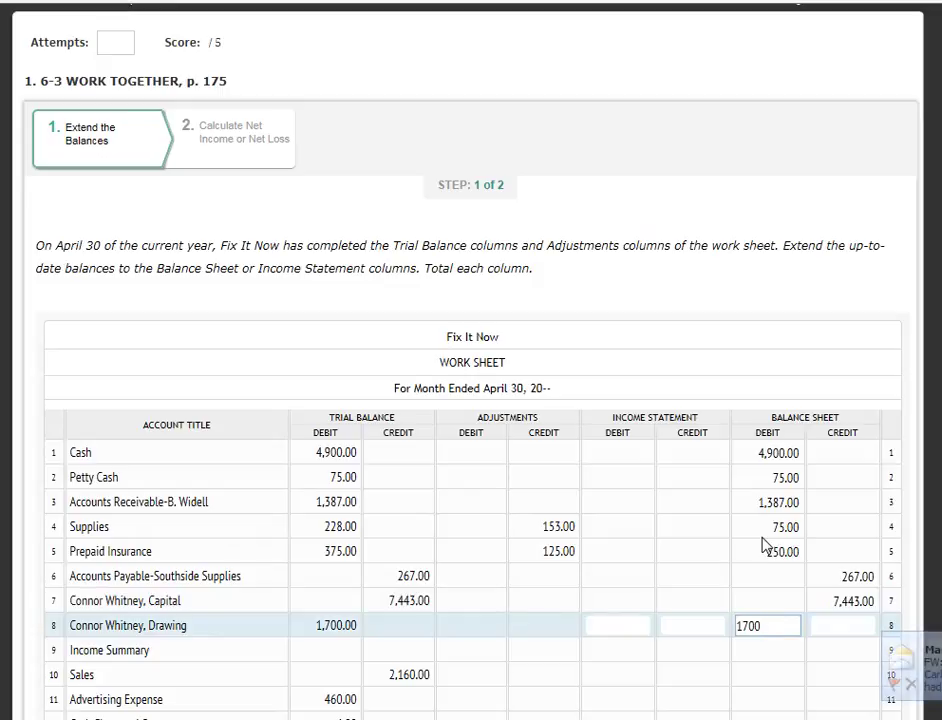
key(Tab)
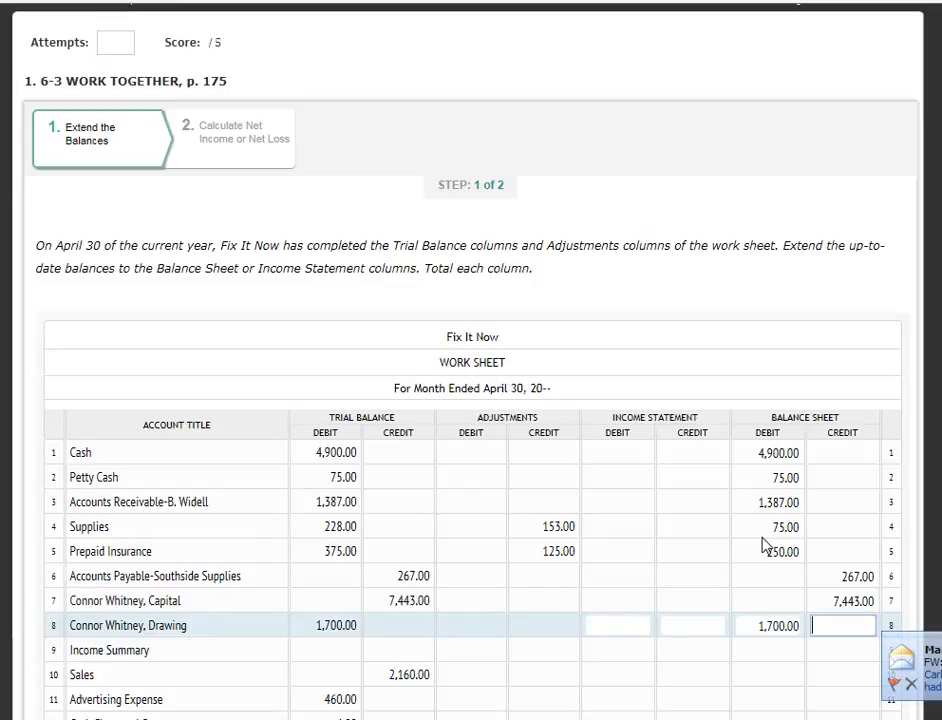
Leave Income Summary blank and enter 2,160 as the Income Statement credit for Sales in row 10
key(Tab)
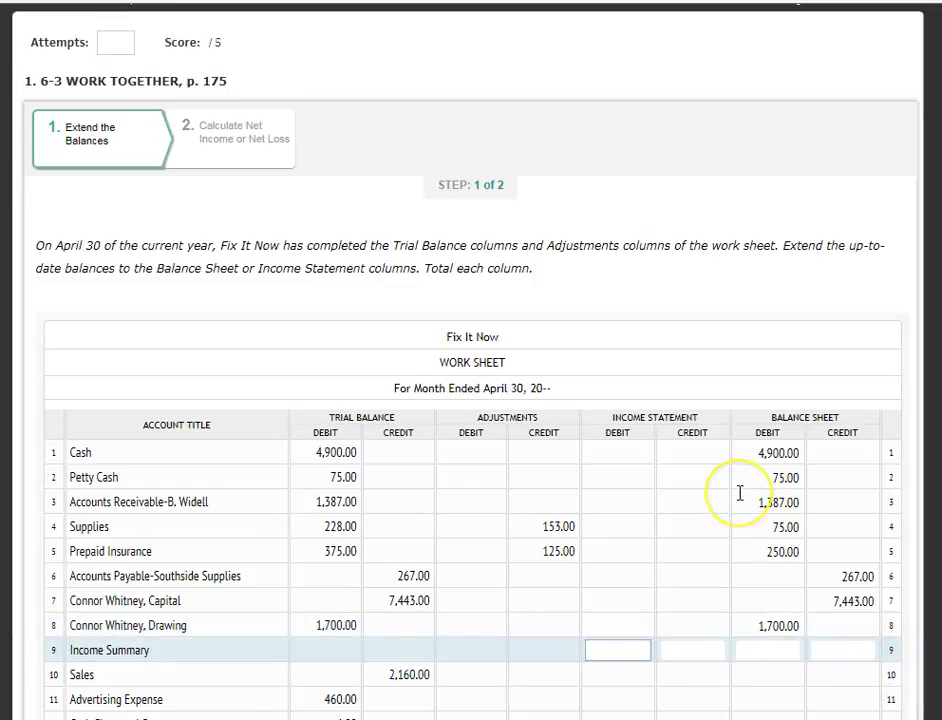
scroll(740, 494, down, 3)
scroll(740, 494, down, 2)
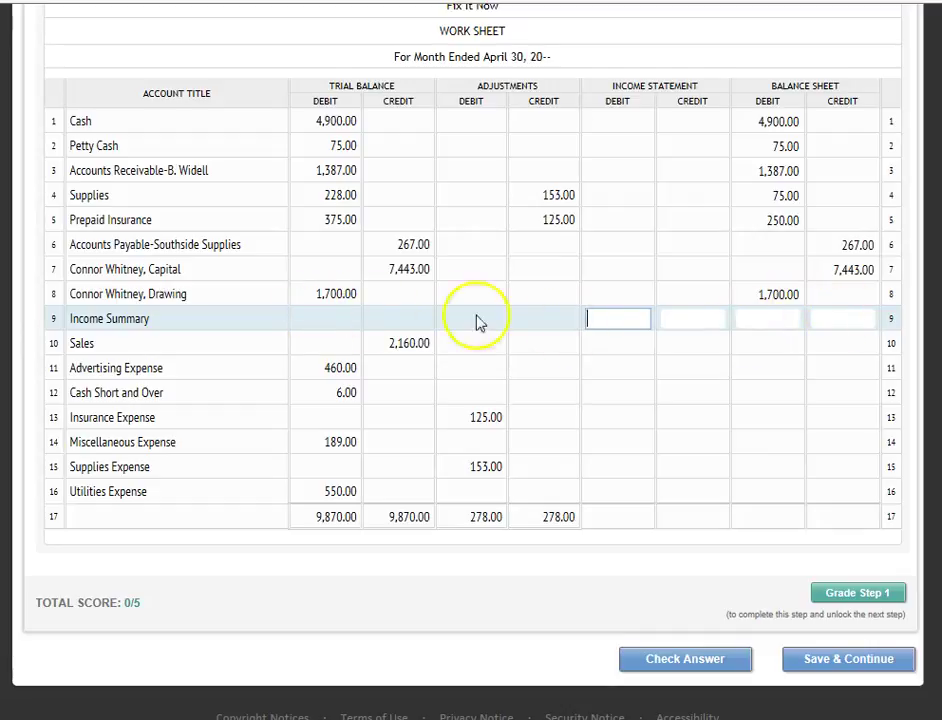
click(612, 344)
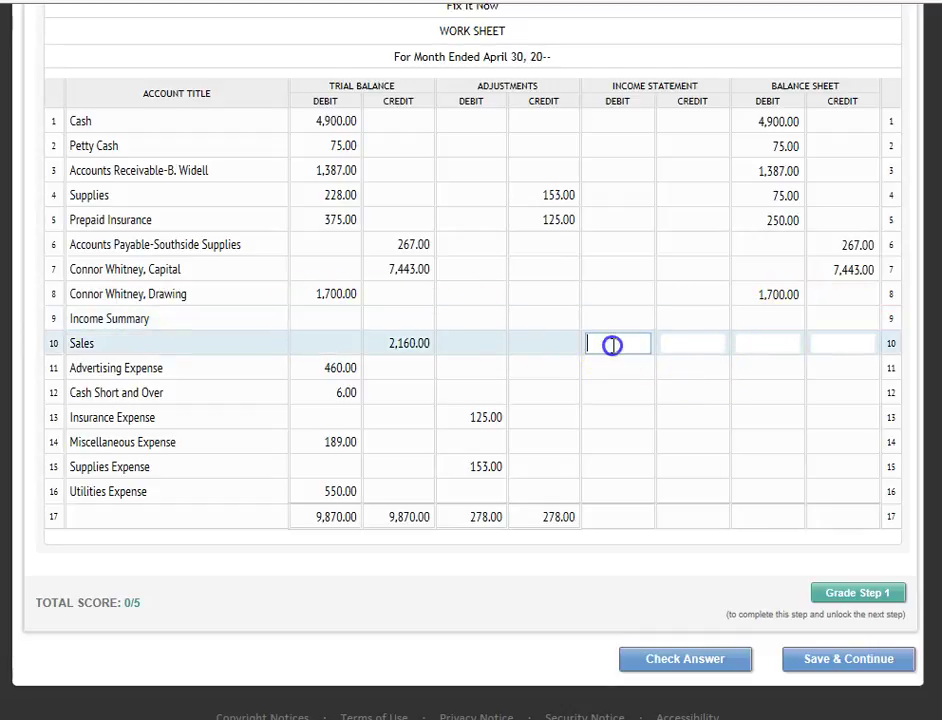
key(Tab)
text(2,160)
Enter 460 as the Income Statement debit for Advertising Expense in row 11
key(Tab)
key(Tab)
key(Tab)
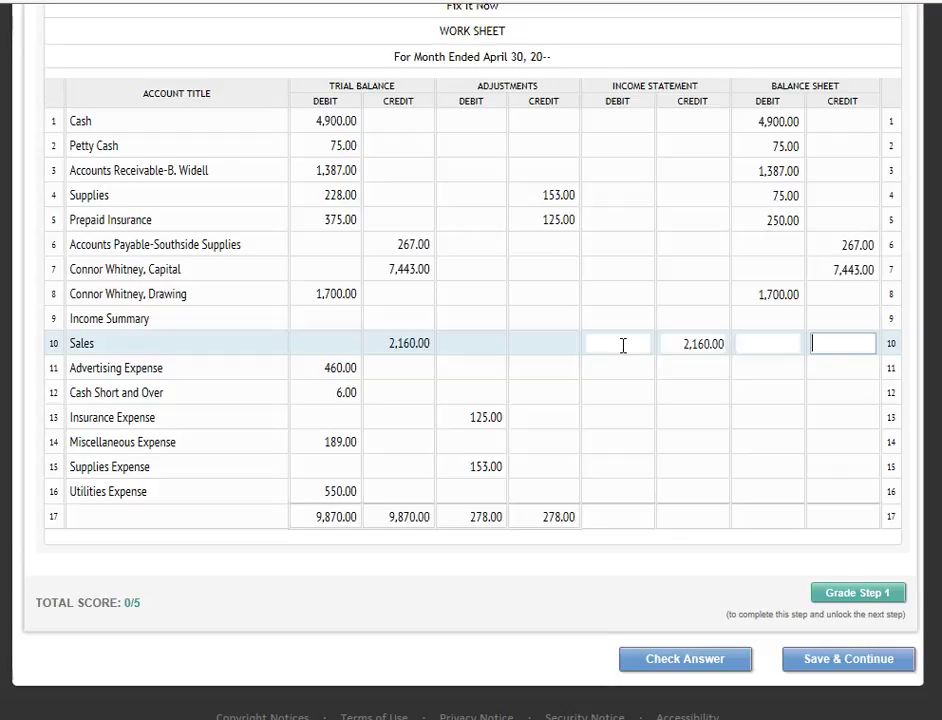
text(4)
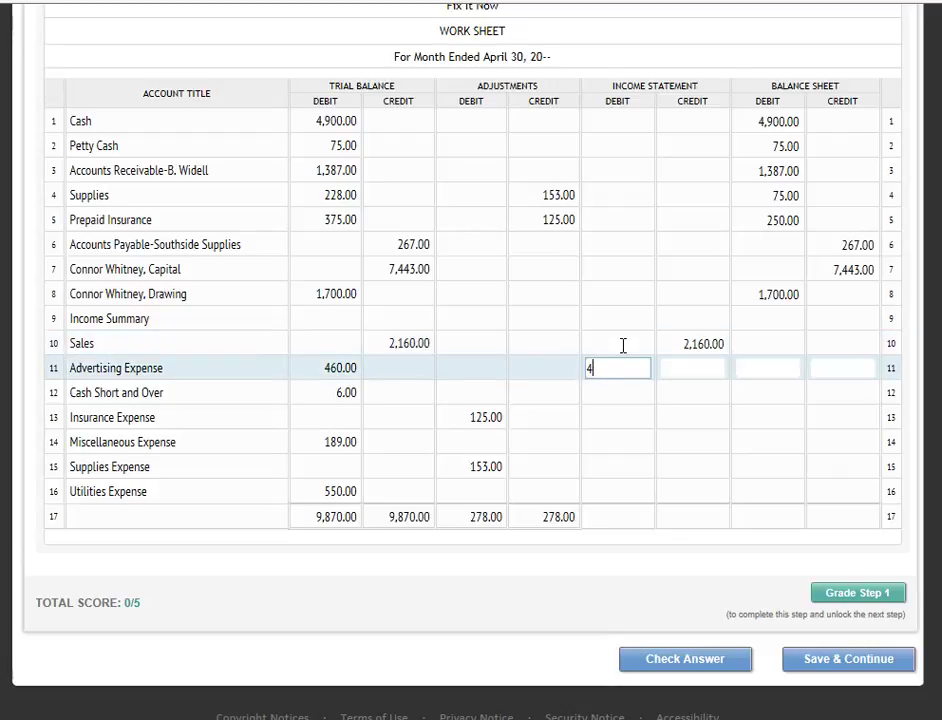
text(5060)
Enter 6 as the Income Statement debit for Cash Short and Over in row 12
key(Tab)
key(Tab)
key(Tab)
key(Tab)
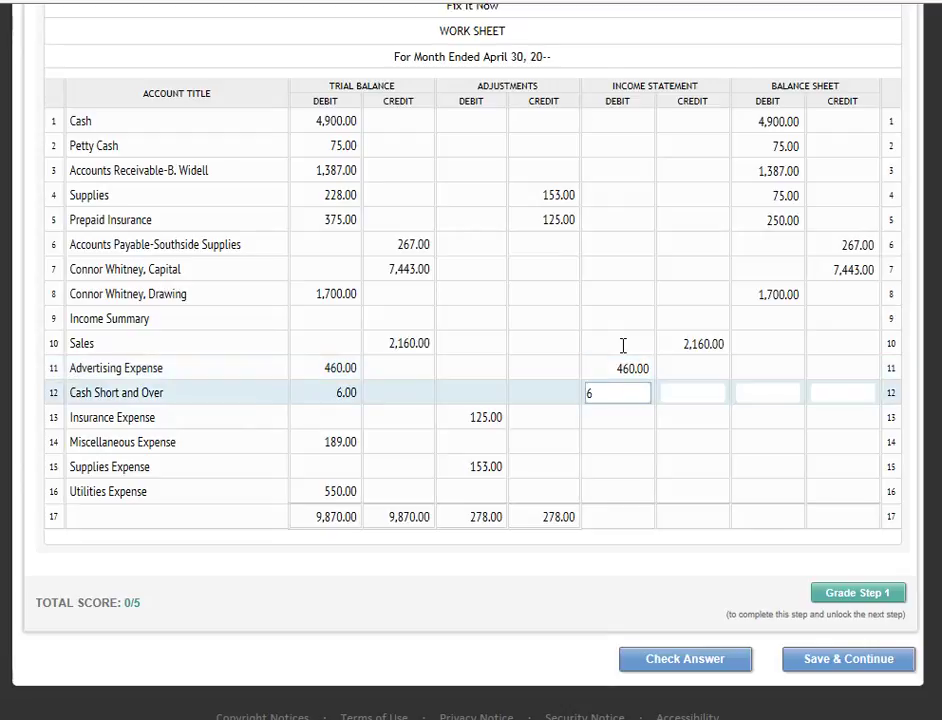
text(6)
Enter 125 as the Income Statement debit for Insurance Expense in row 13
key(Tab)
key(Tab)
key(Tab)
key(Tab)
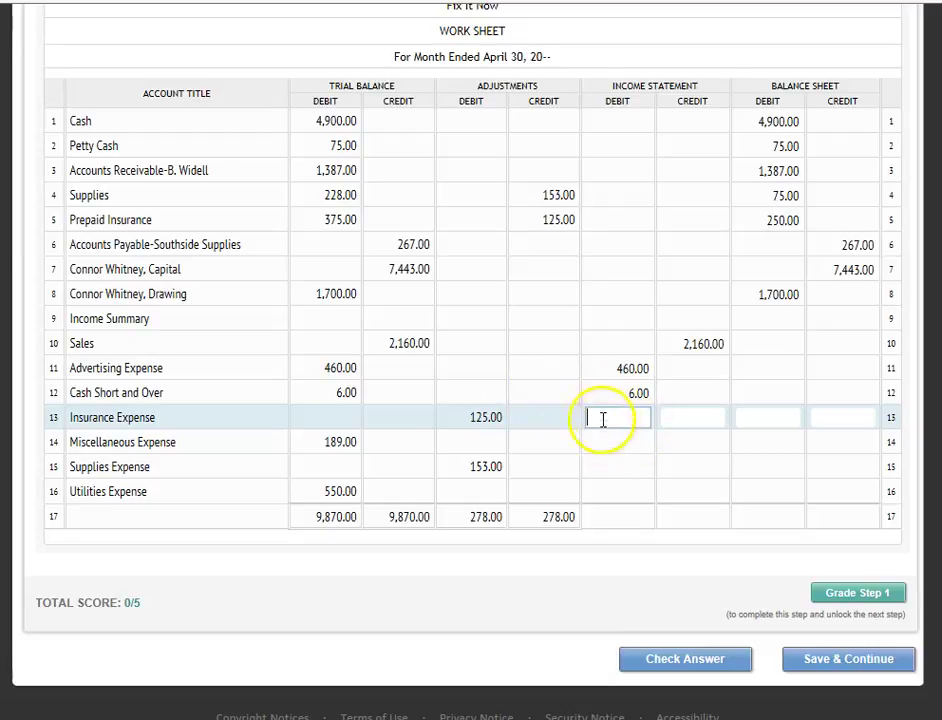
text(125)
Enter 189 as the Income Statement debit for Miscellaneous Expense in row 14
key(Tab)
key(Tab)
key(Tab)
key(Tab)
text(189)
Enter 153 as the Income Statement debit for Supplies Expense in row 15
key(Tab)
key(Tab)
key(Tab)
key(Tab)
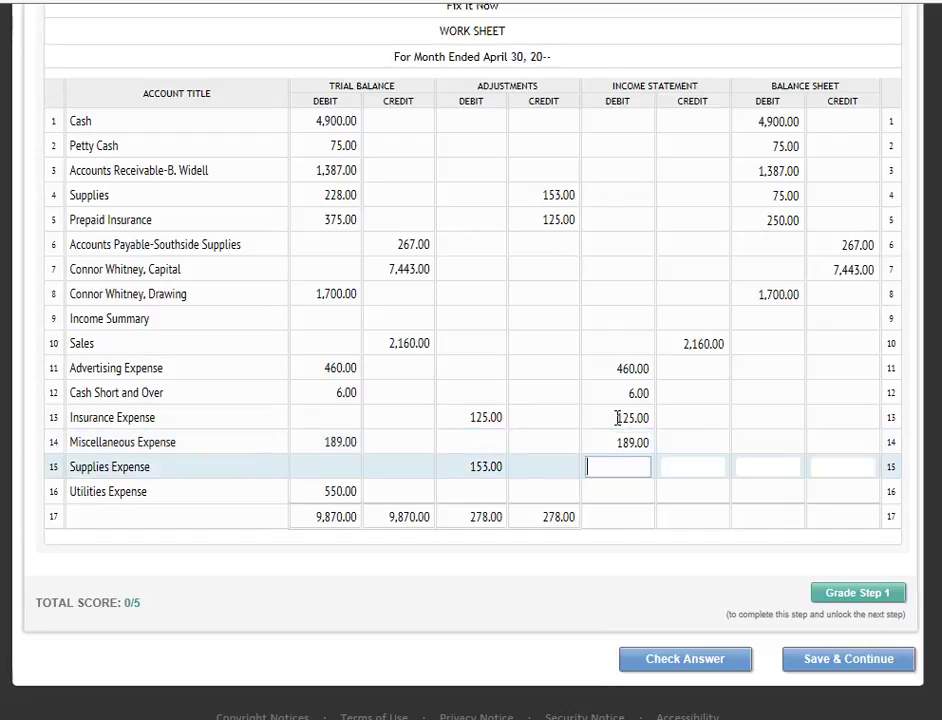
text(153)
Enter 550 as the Income Statement debit for Utilities Expense in row 16
key(Tab)
key(Tab)
key(Tab)
key(Tab)
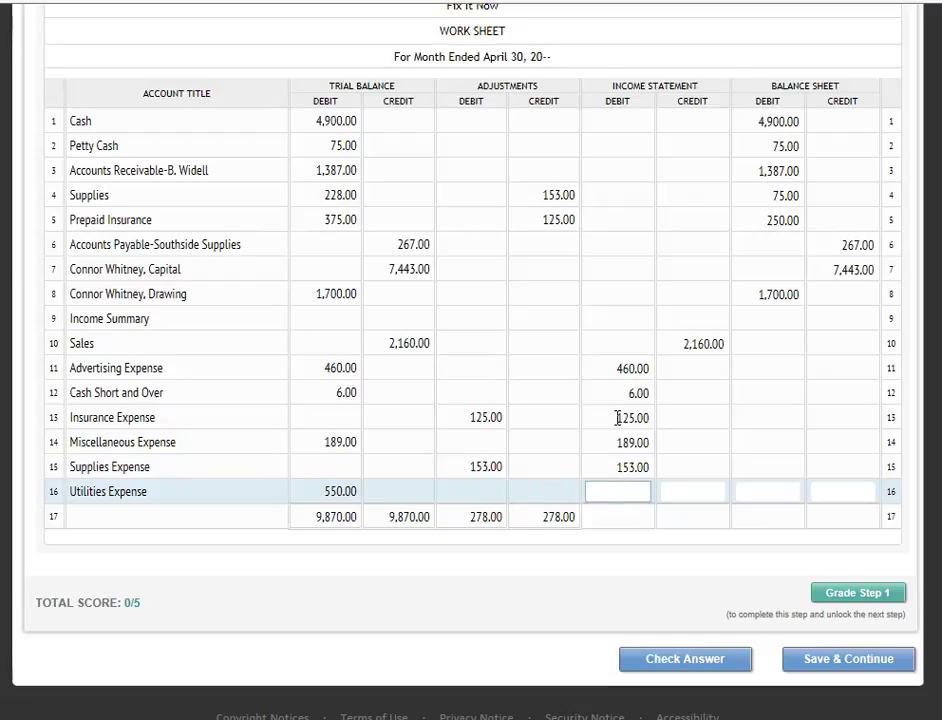
text(550)
Add 460, 6, 125, 189, 153 and 550 in Calculator and enter 1,483 as the Income Statement debit total in row 17
key(Tab)
key(Tab)
key(Tab)
key(Tab)
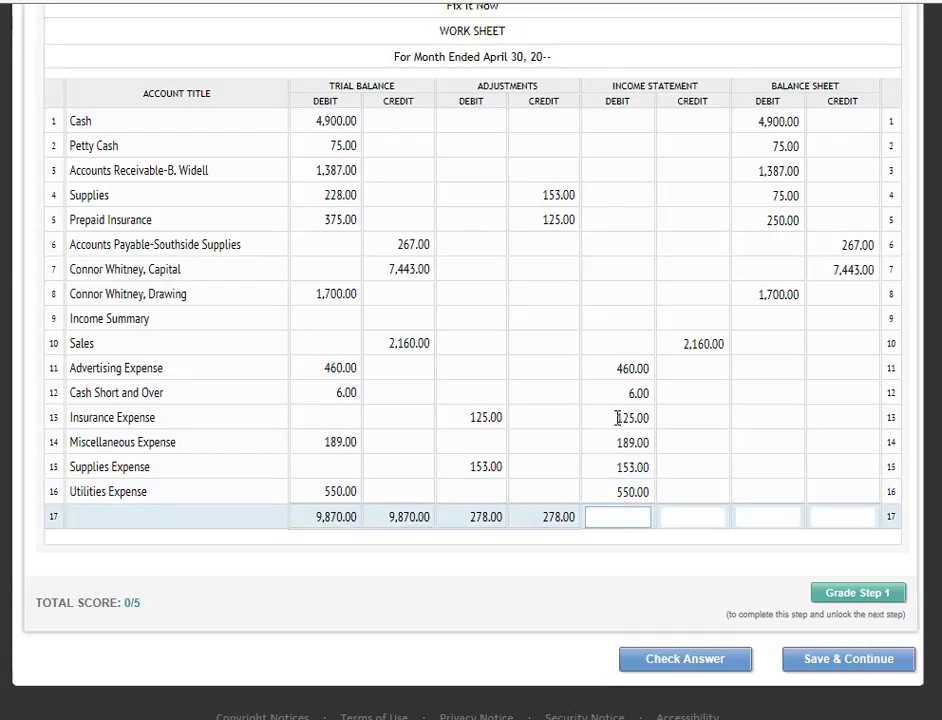
key(alt+Tab)
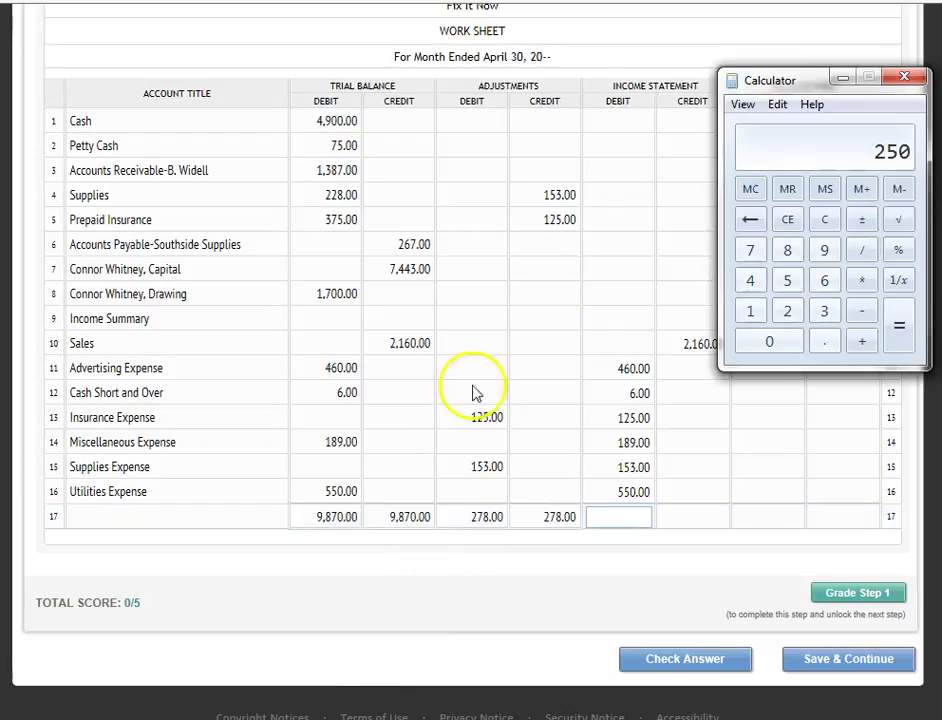
drag(757, 78, 108, 62)
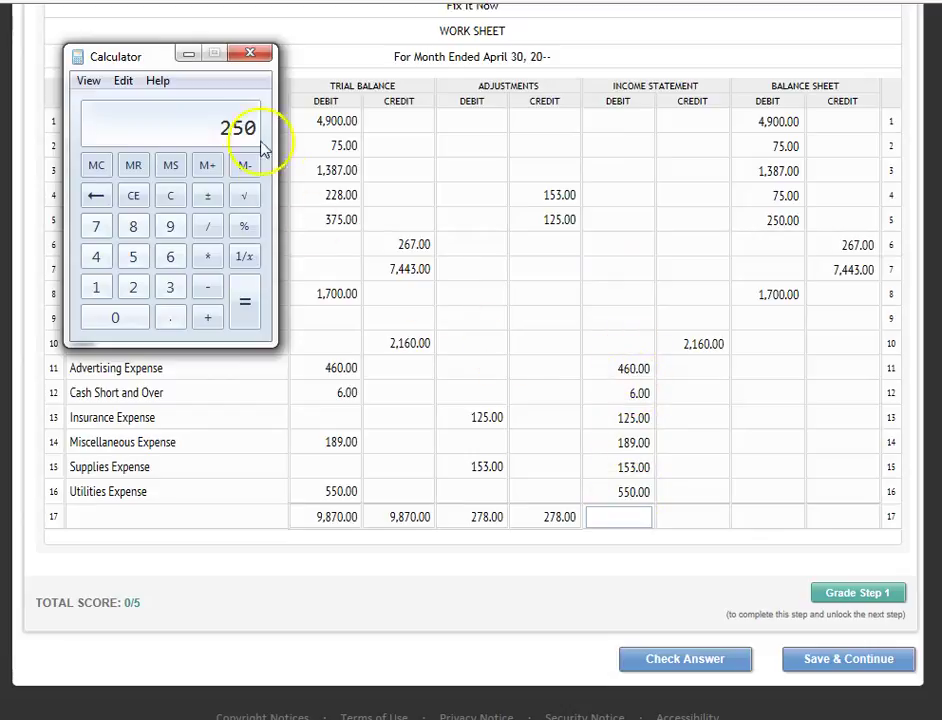
text(460+)
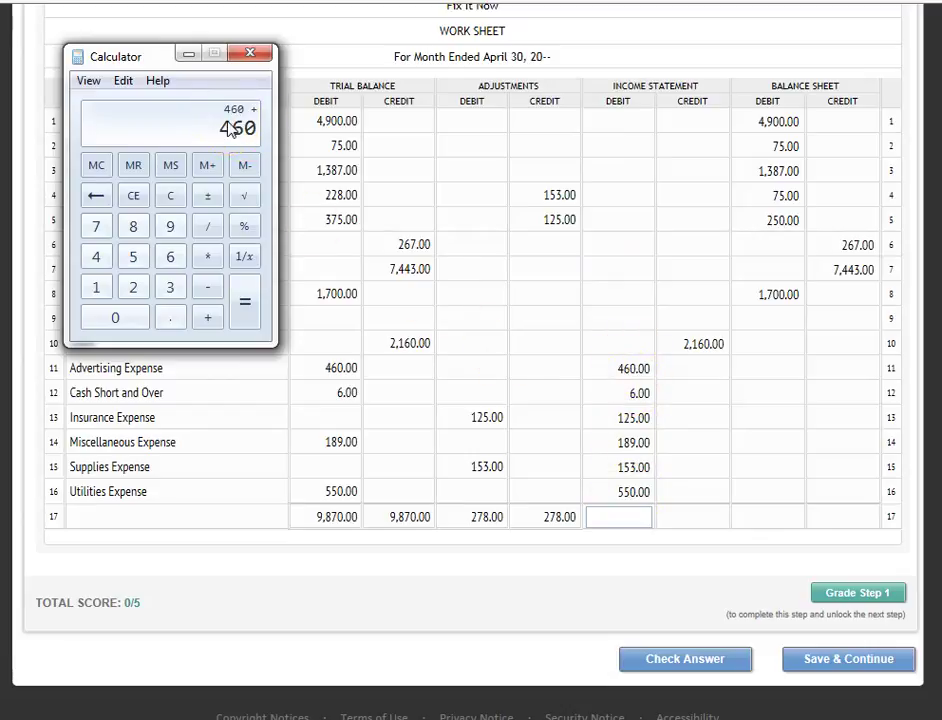
text(6+125+)
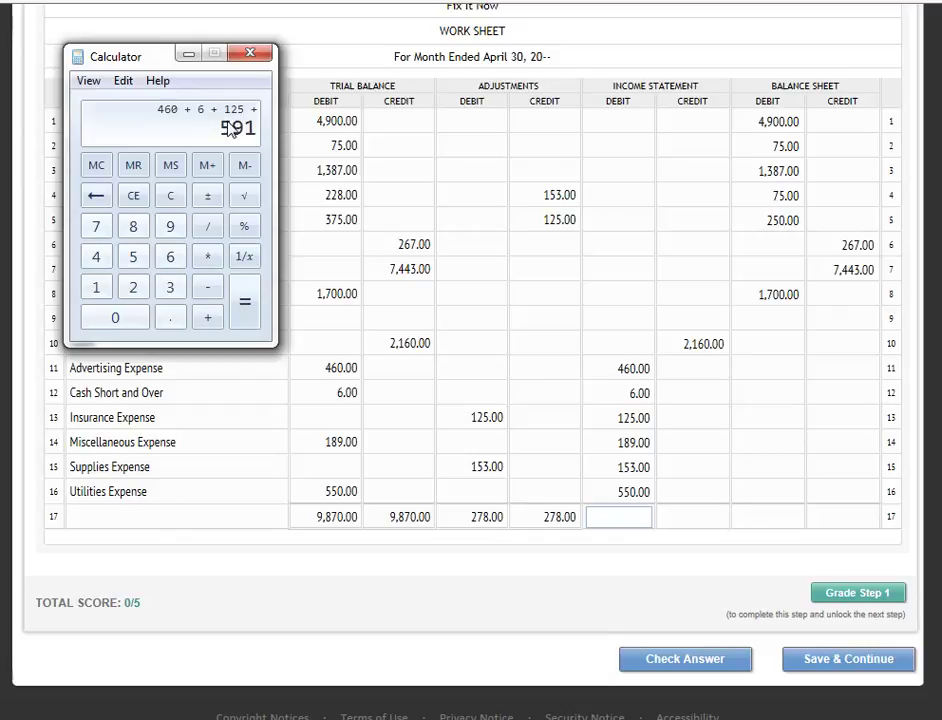
text(189+153)
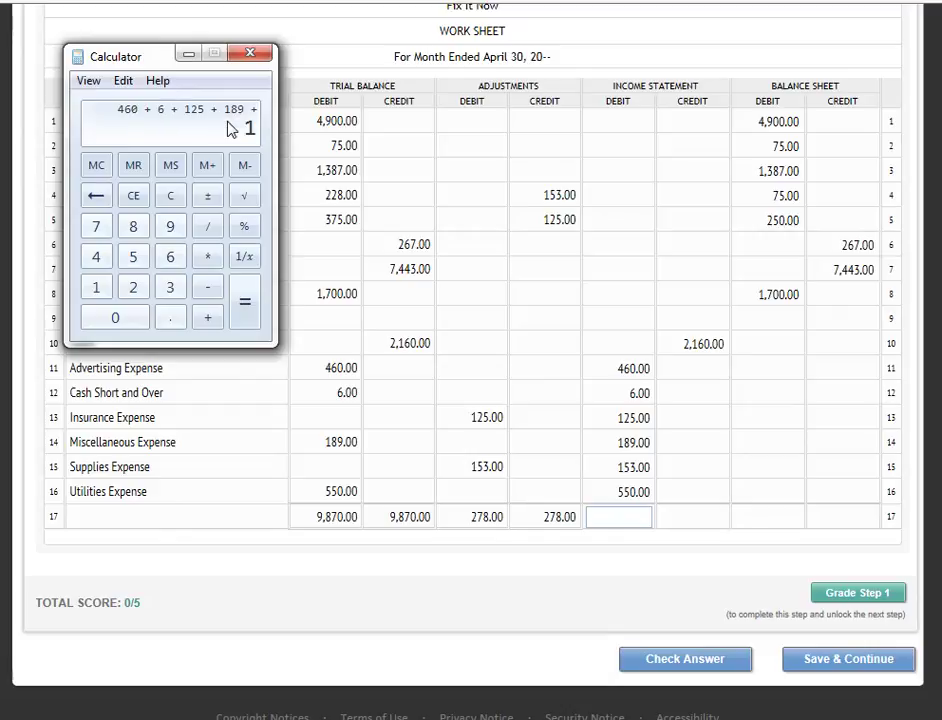
text(+550)
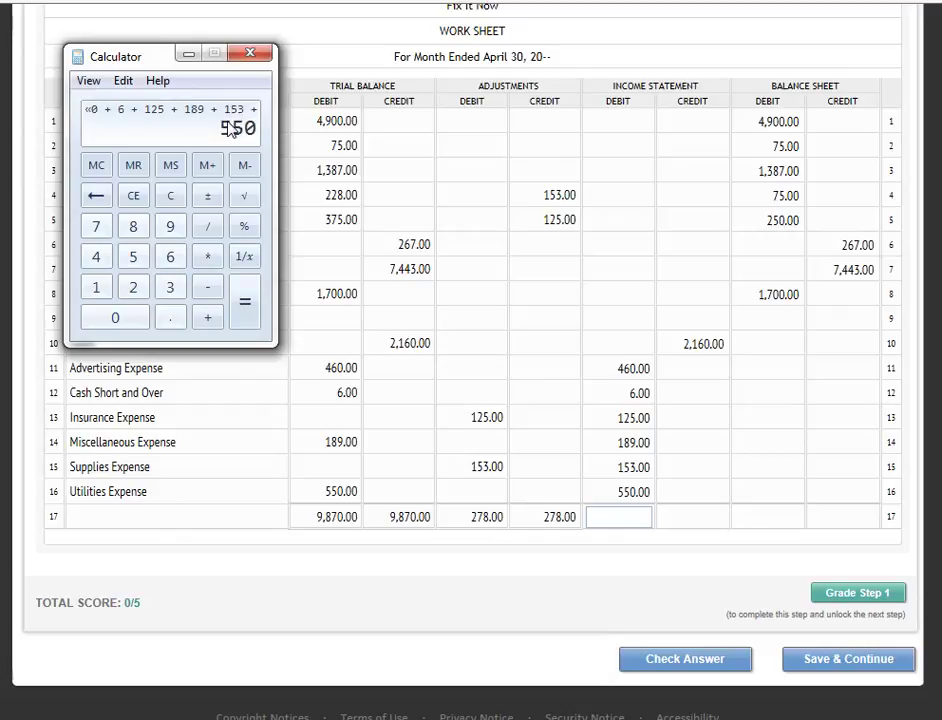
key(Return)
click(594, 516)
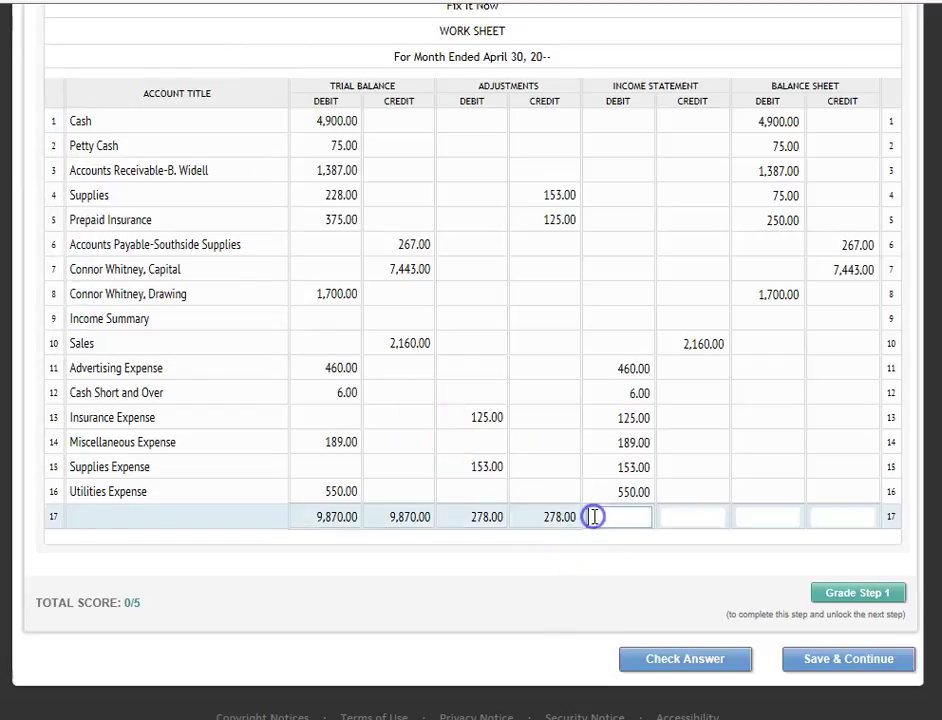
text(1483)
Enter 2,160 as the Income Statement credit total in row 17
click(696, 516)
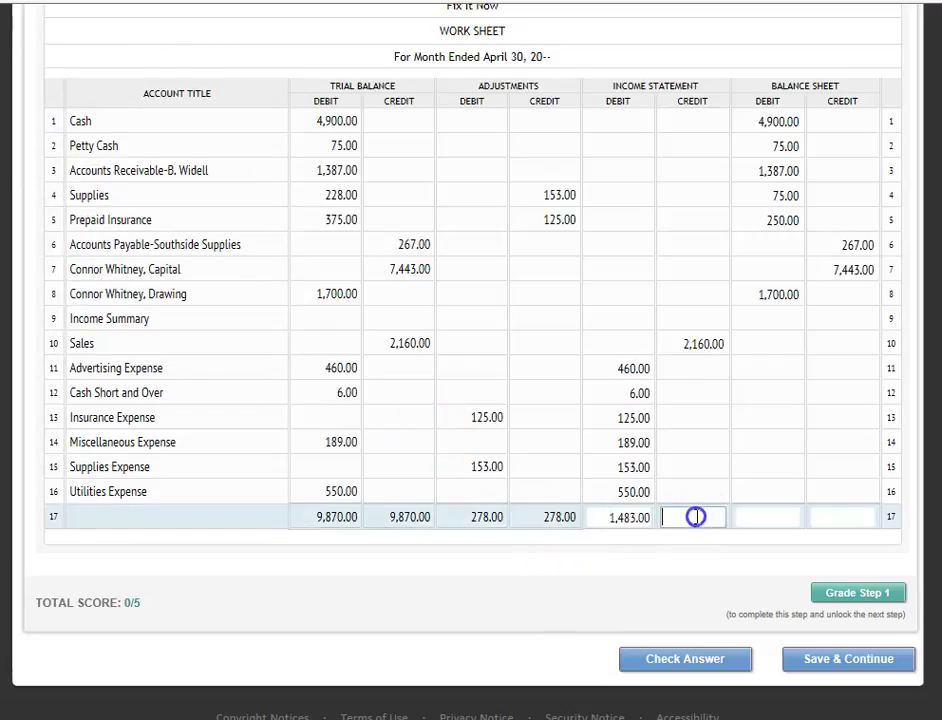
click(345, 710)
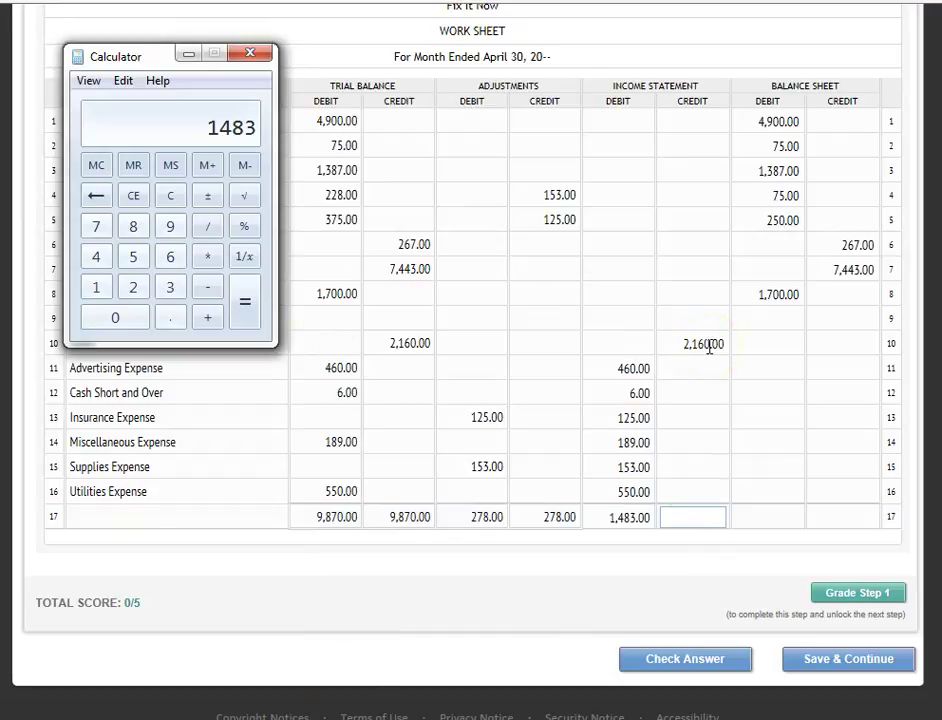
click(688, 517)
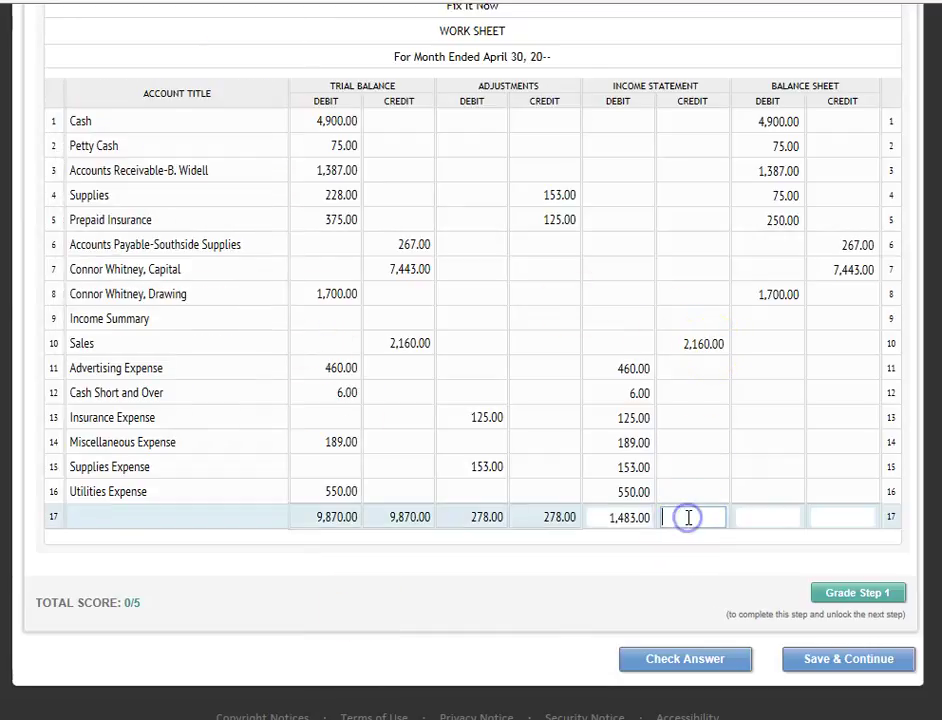
text(216)
Add 4,900, 75, 1,387, 75, 250 and 1,700 in Calculator and enter 8,387 as the Balance Sheet debit total in row 17
click(745, 514)
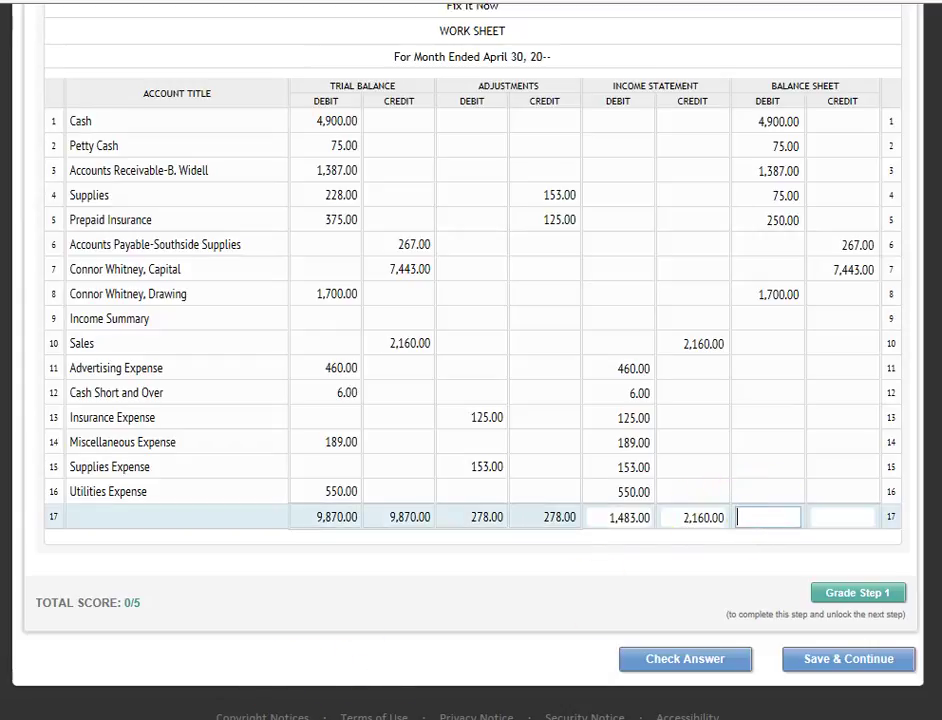
key(alt+Tab)
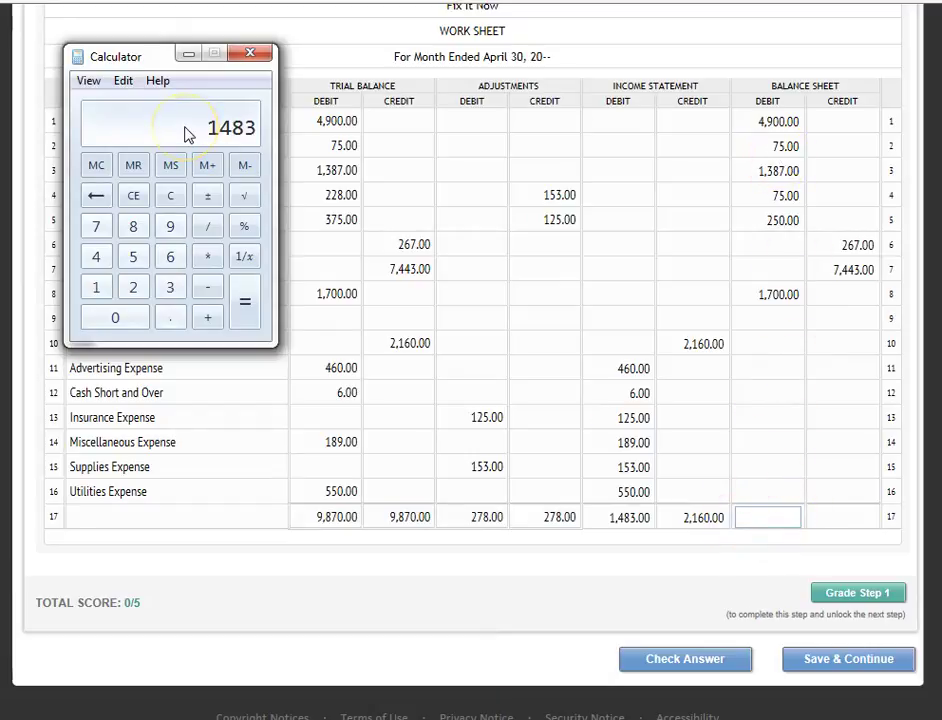
text(4900)
key(plus)
text(75)
key(plus)
text(1387)
key(plus)
text(75)
key(plus)
text(250)
key(plus)
text(7)
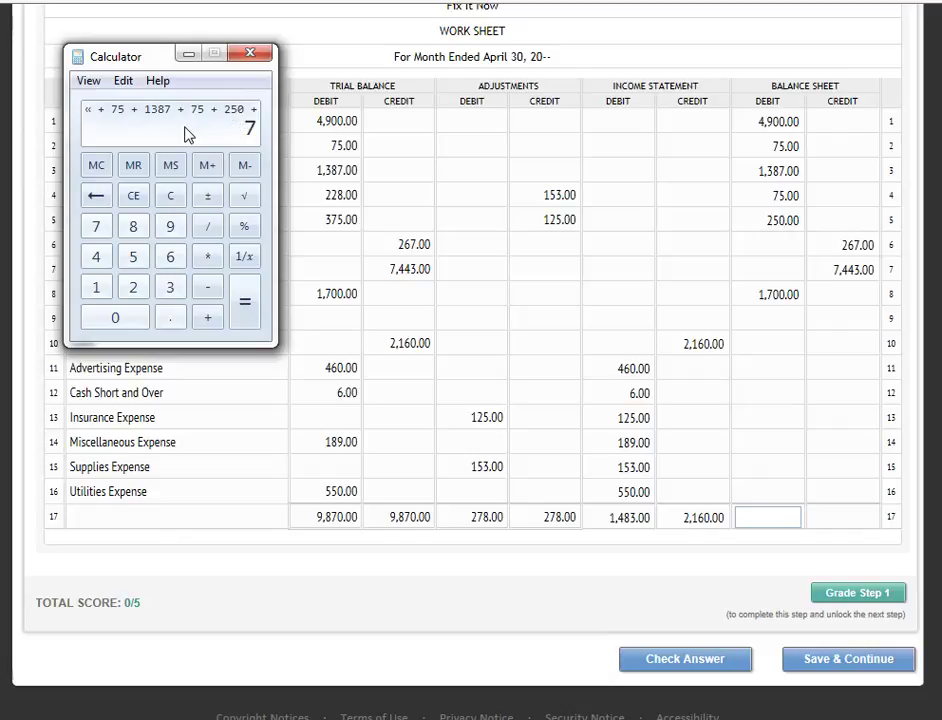
text(1700)
key(Return)
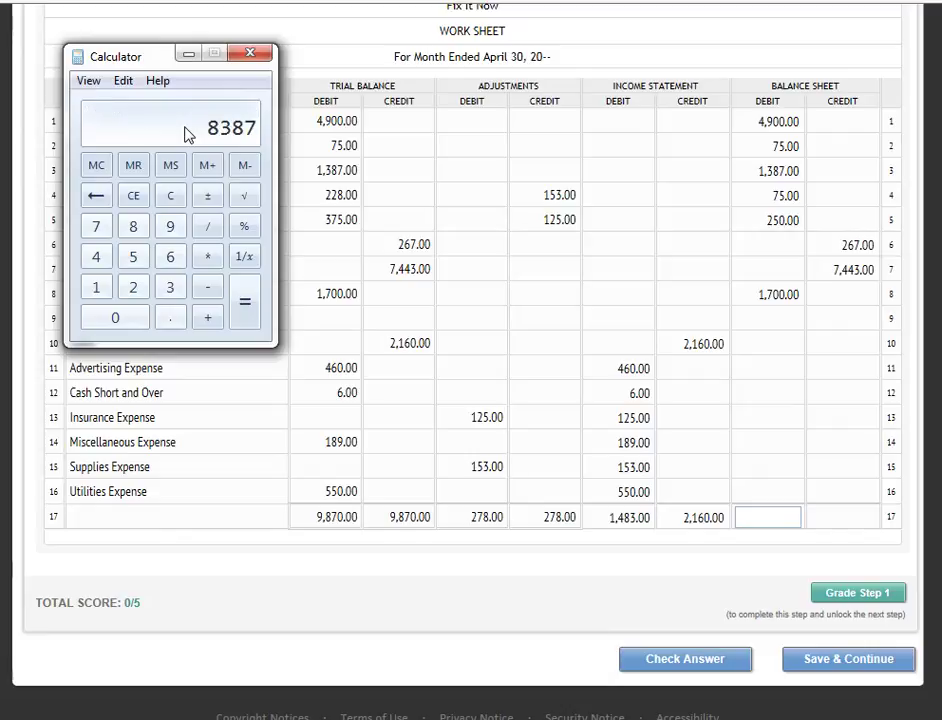
click(760, 516)
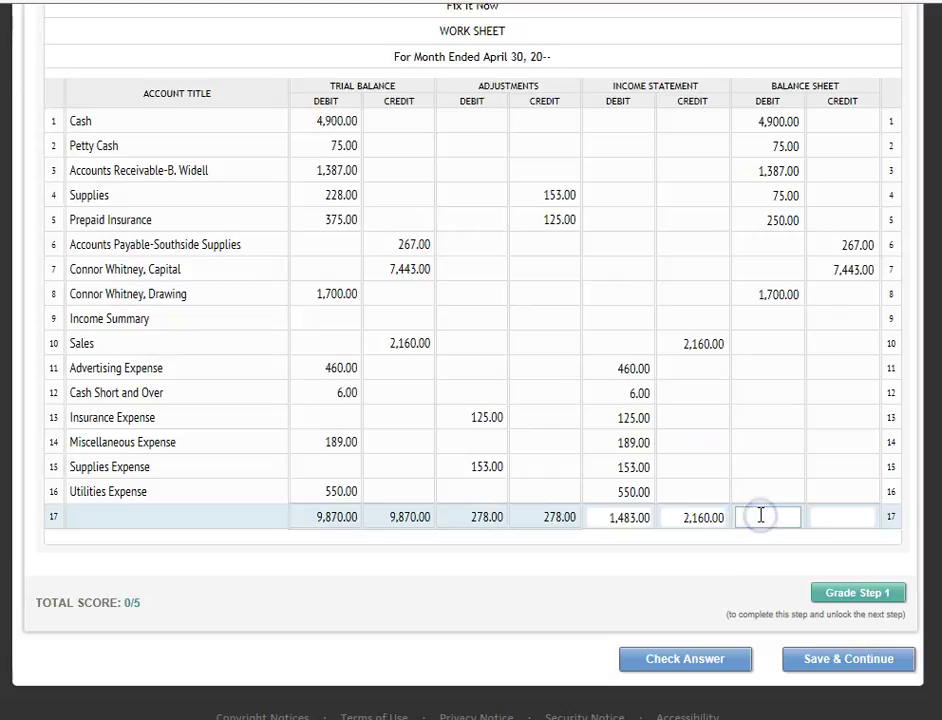
text(387)
key(Return)
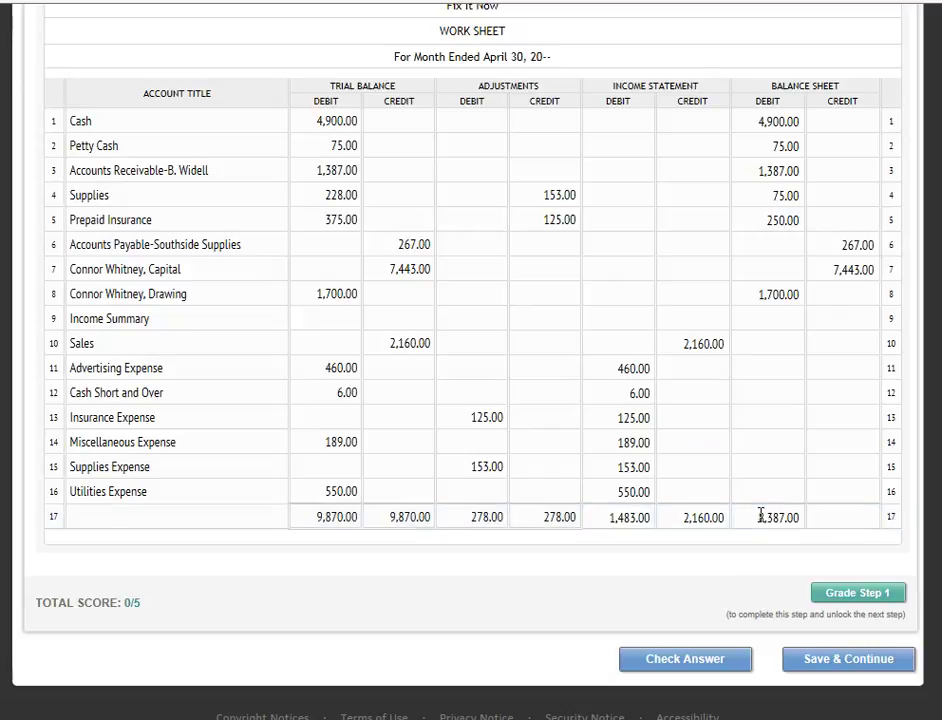
Add 267 and 7,443 in Calculator and enter 7,710 as the Balance Sheet credit total in row 17
click(850, 517)
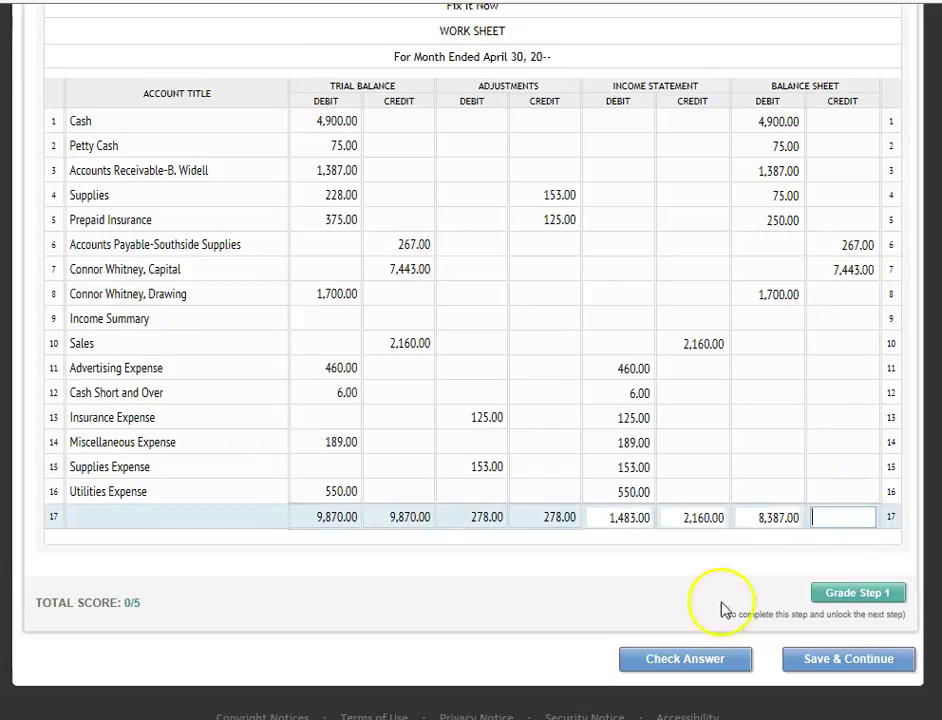
click(360, 719)
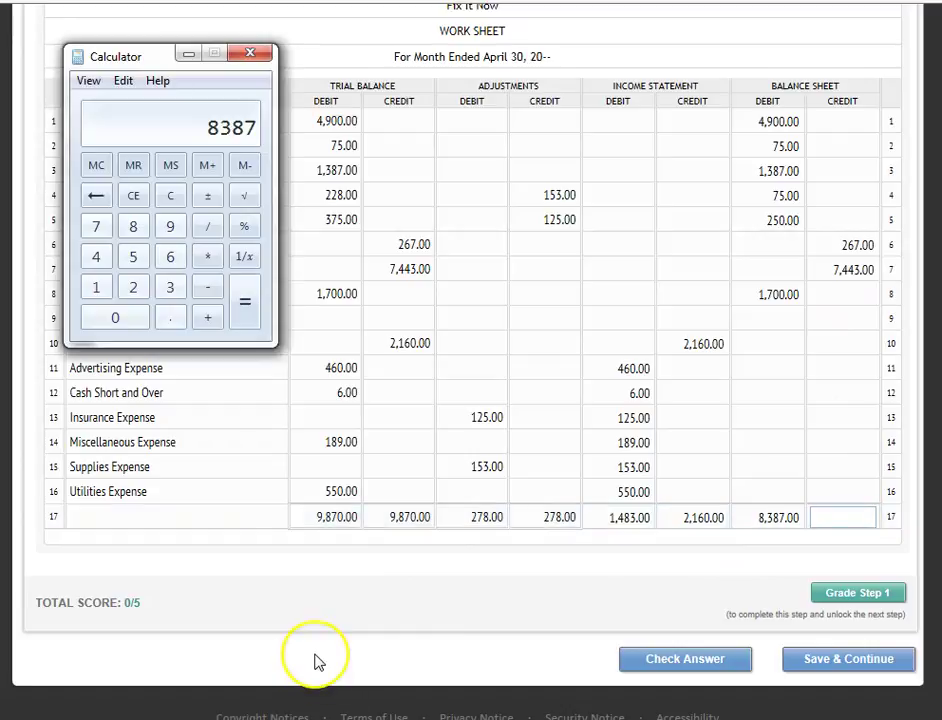
text(267)
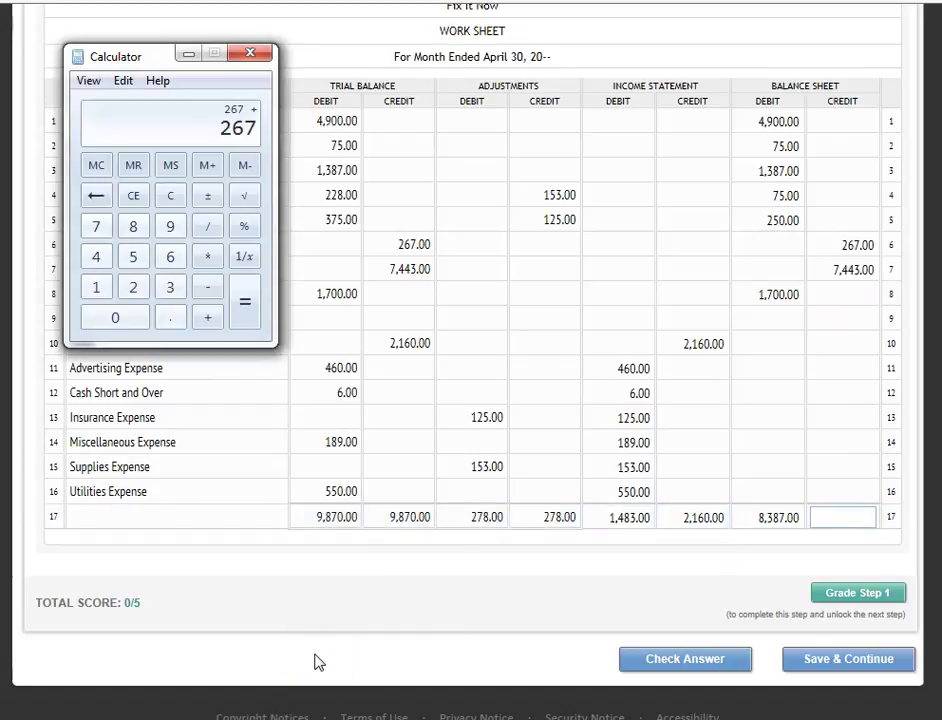
text(7443)
key(Return)
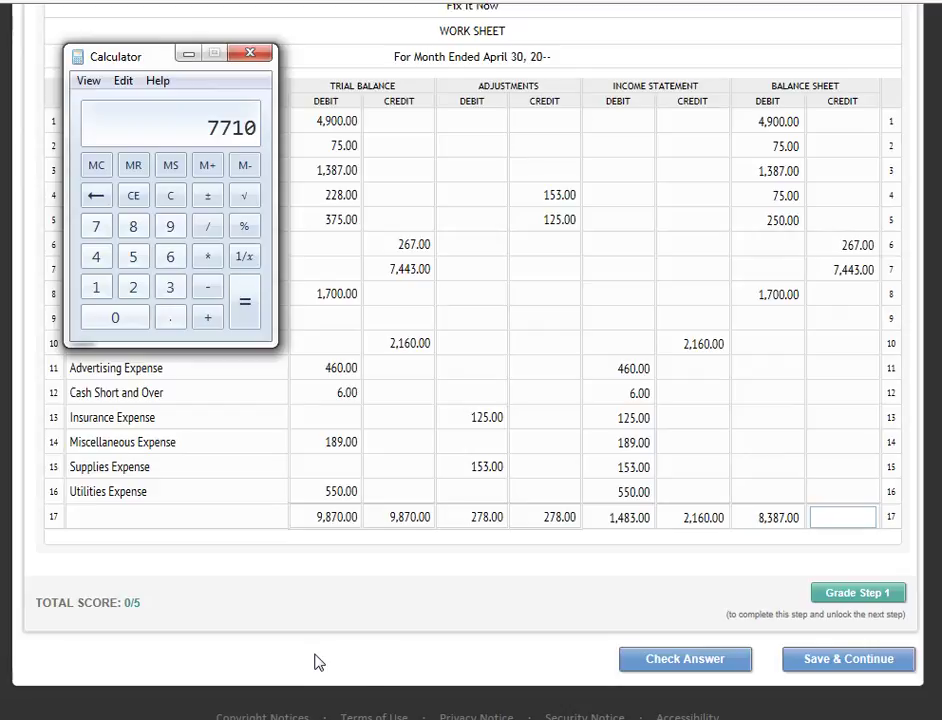
click(826, 517)
text(7710)
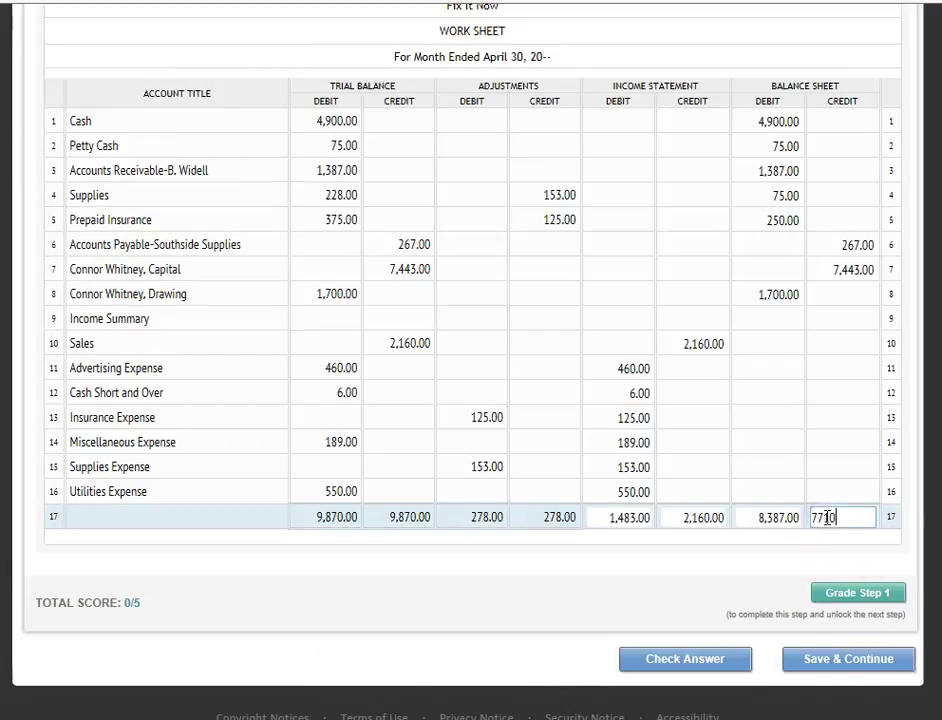
key(Tab)
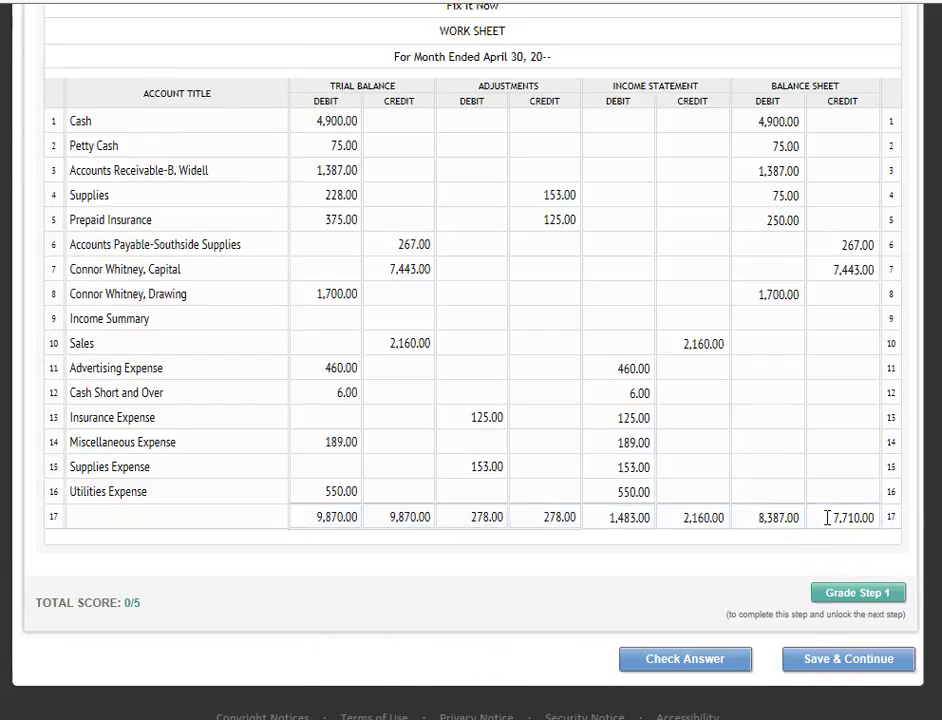
Submit step 1 of the work sheet for grading and continue to step 2, Calculate Net Income or Net Loss
click(877, 594)
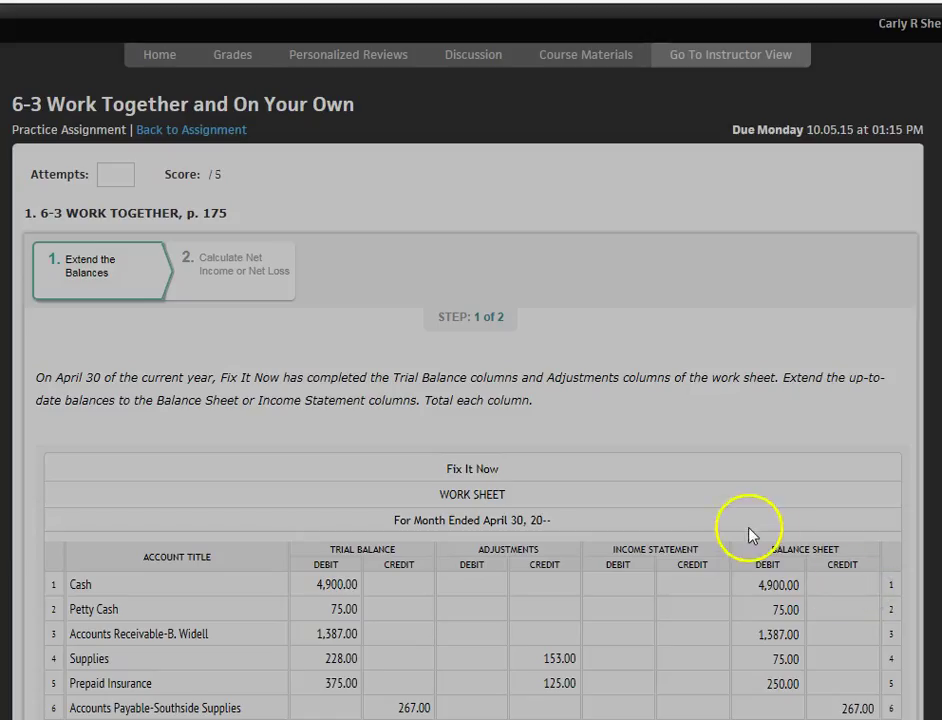
scroll(746, 526, down, 3)
scroll(752, 535, down, 5)
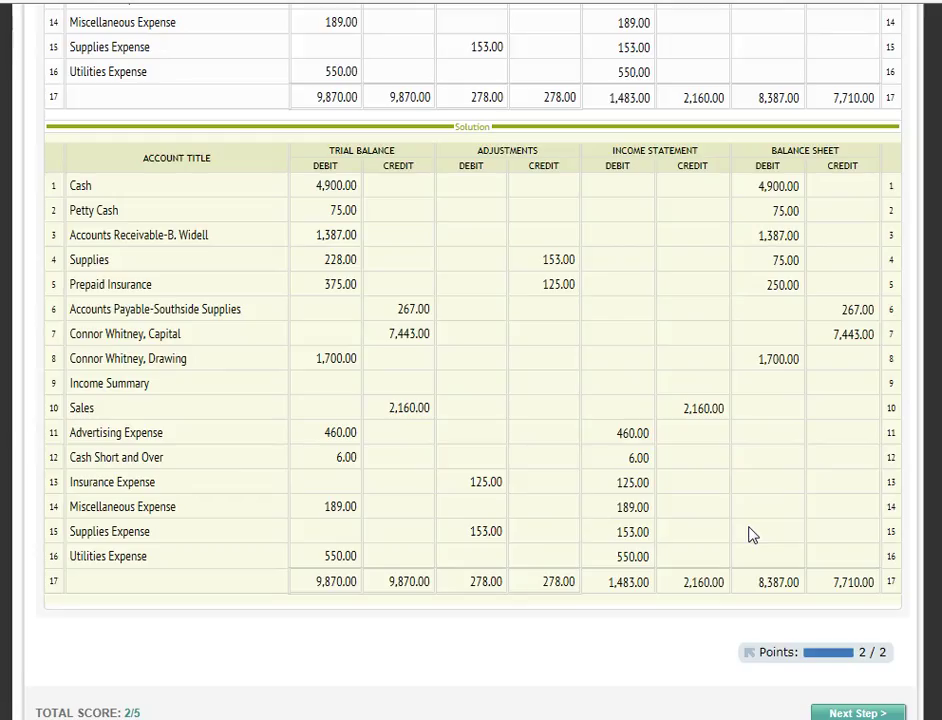
scroll(752, 535, down, 1)
click(837, 601)
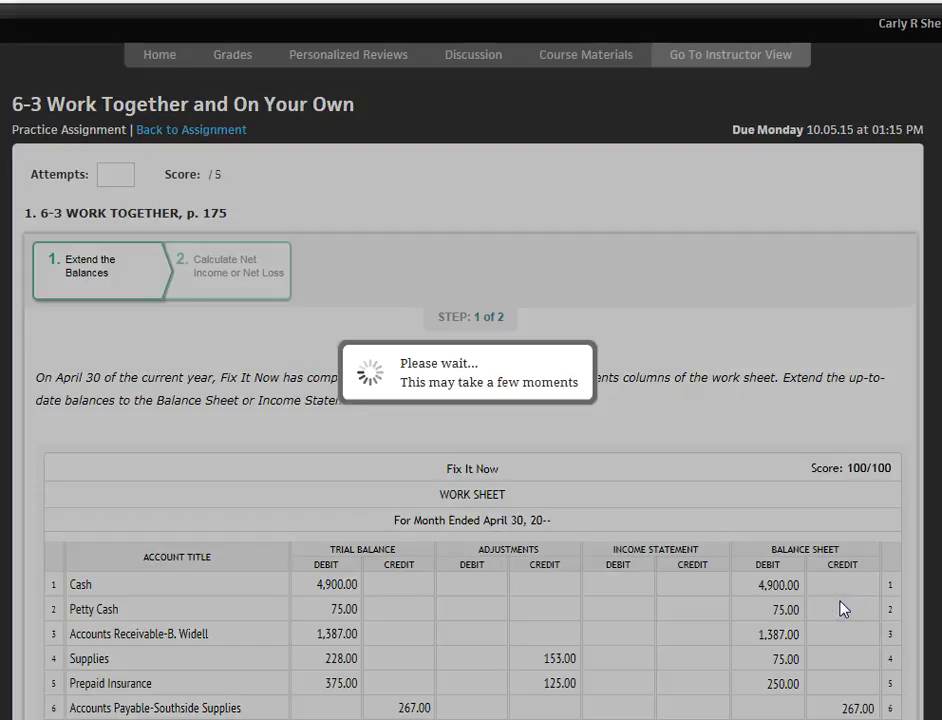
Label row 18 of the step 2 work sheet "Net Income" in the Account Title column
scroll(638, 412, down, 4)
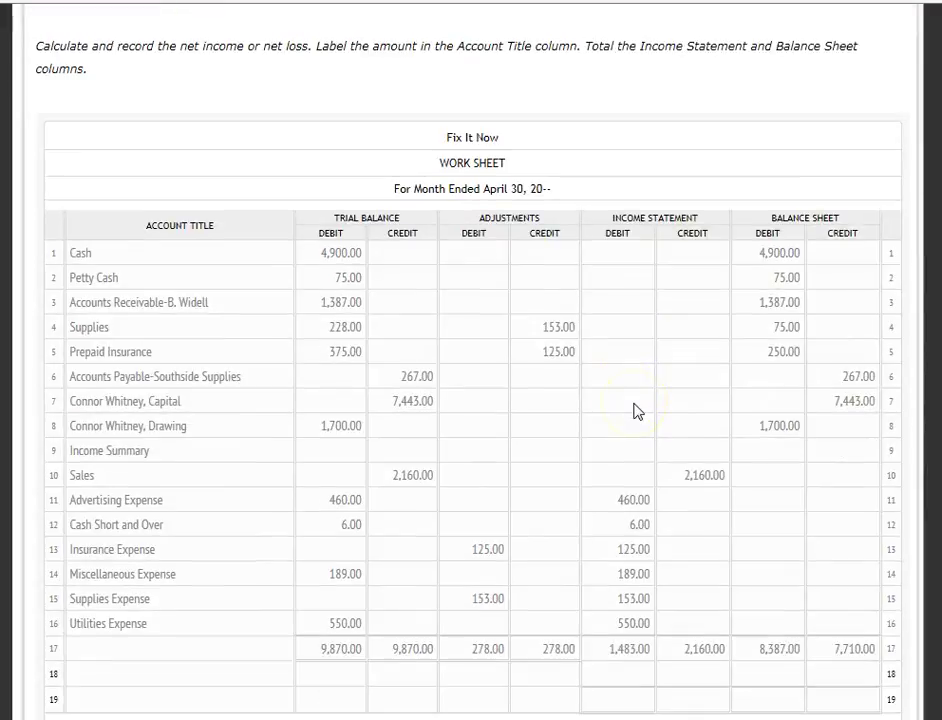
scroll(638, 412, up, 2)
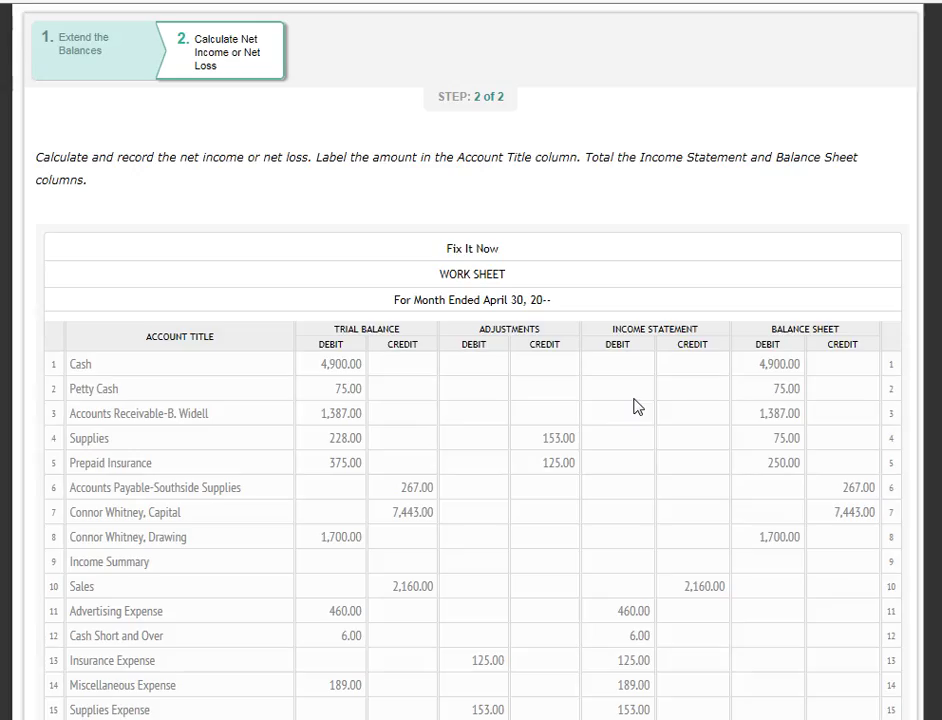
click(488, 463)
scroll(564, 341, down, 5)
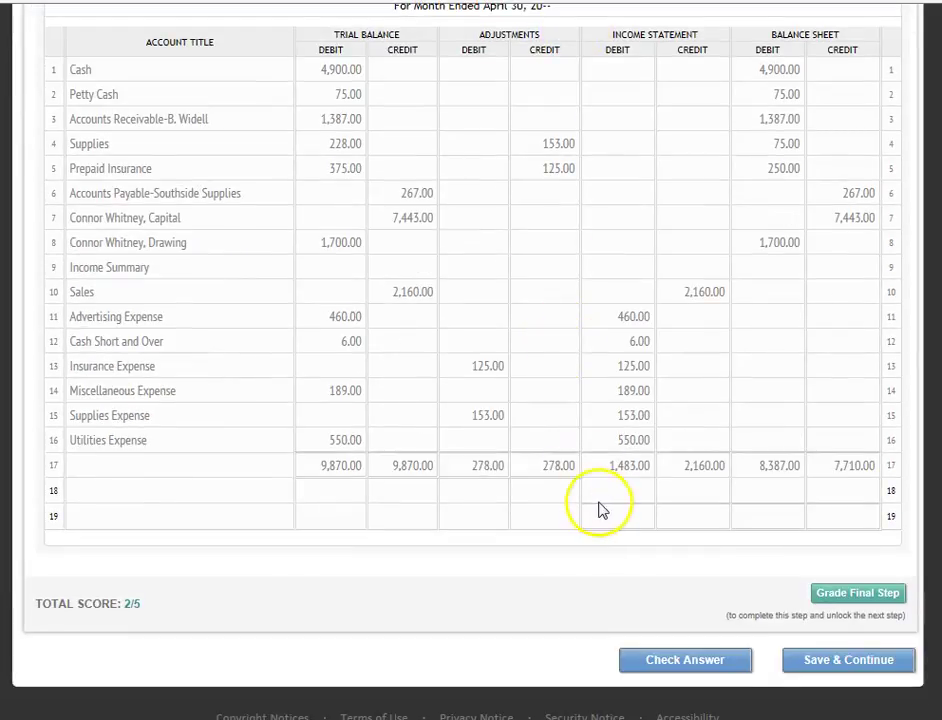
click(604, 489)
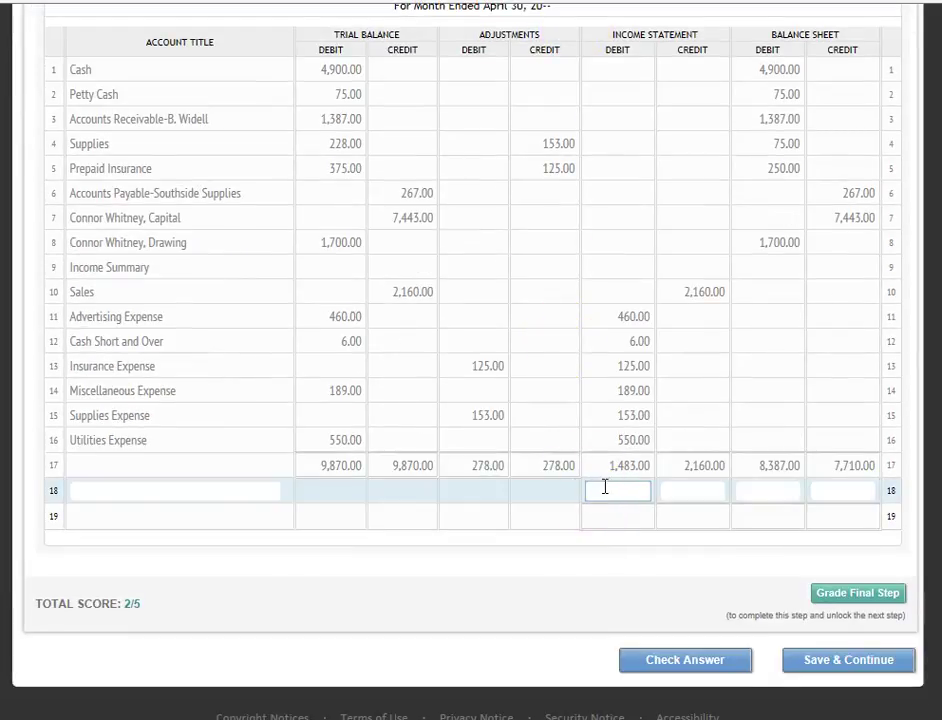
click(610, 465)
click(608, 494)
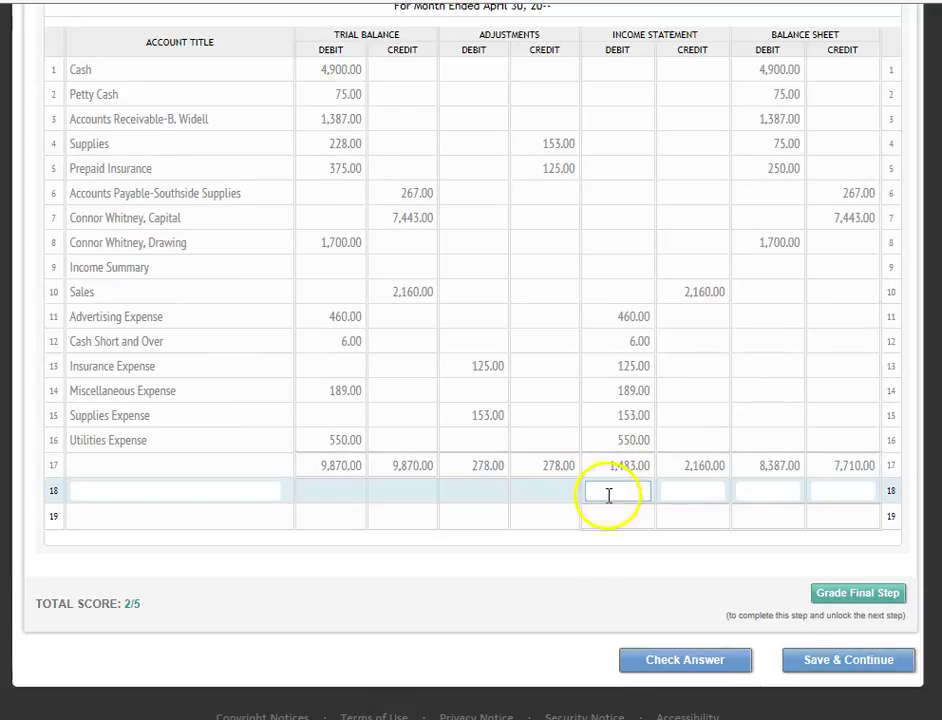
click(196, 490)
text(Net Income)
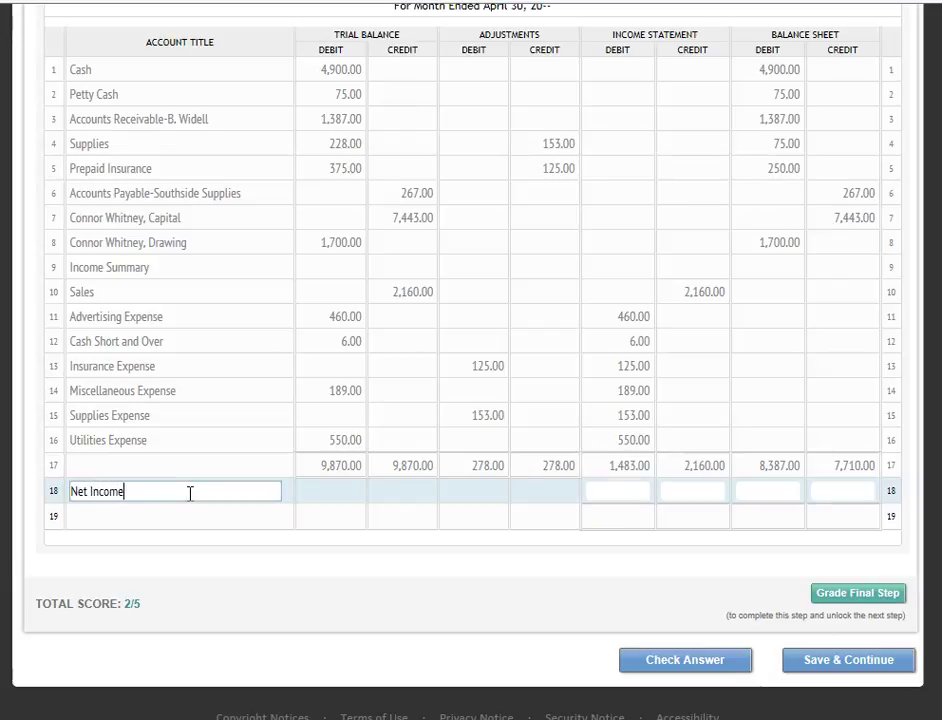
key(Tab)
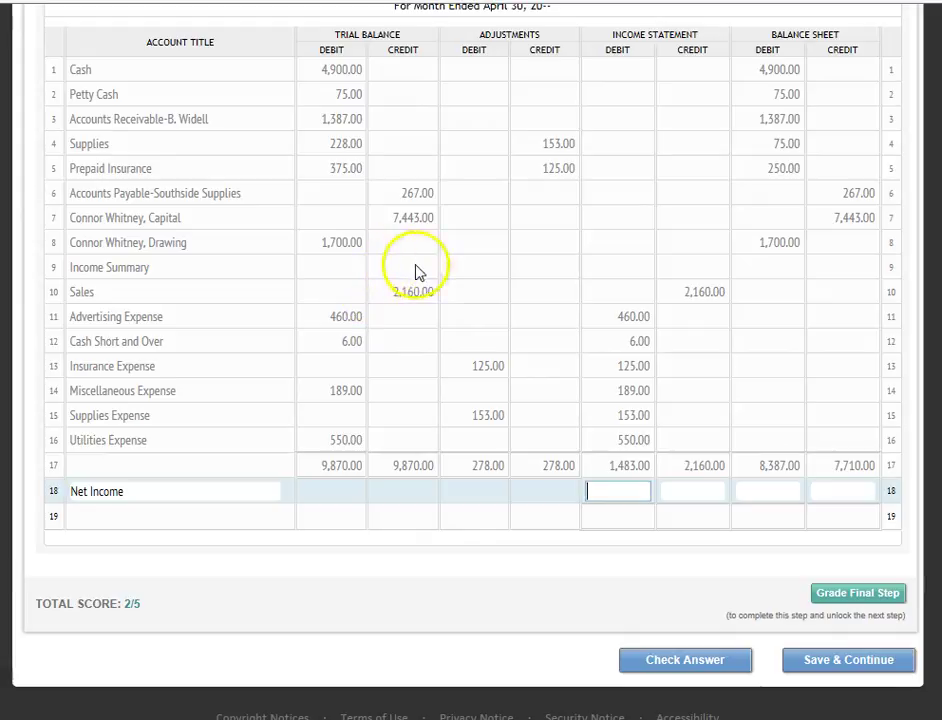
Subtract 1,483 from 2,160 in Calculator and enter 677 in row 18 as the Income Statement debit and the Balance Sheet credit
key(alt+Tab)
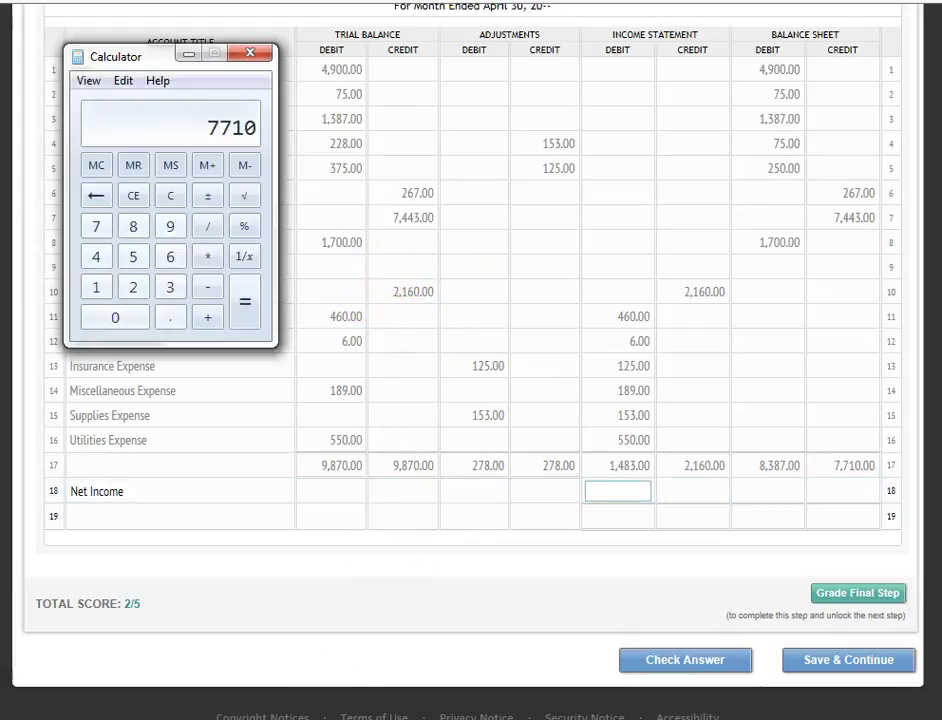
text(2160)
key(minus)
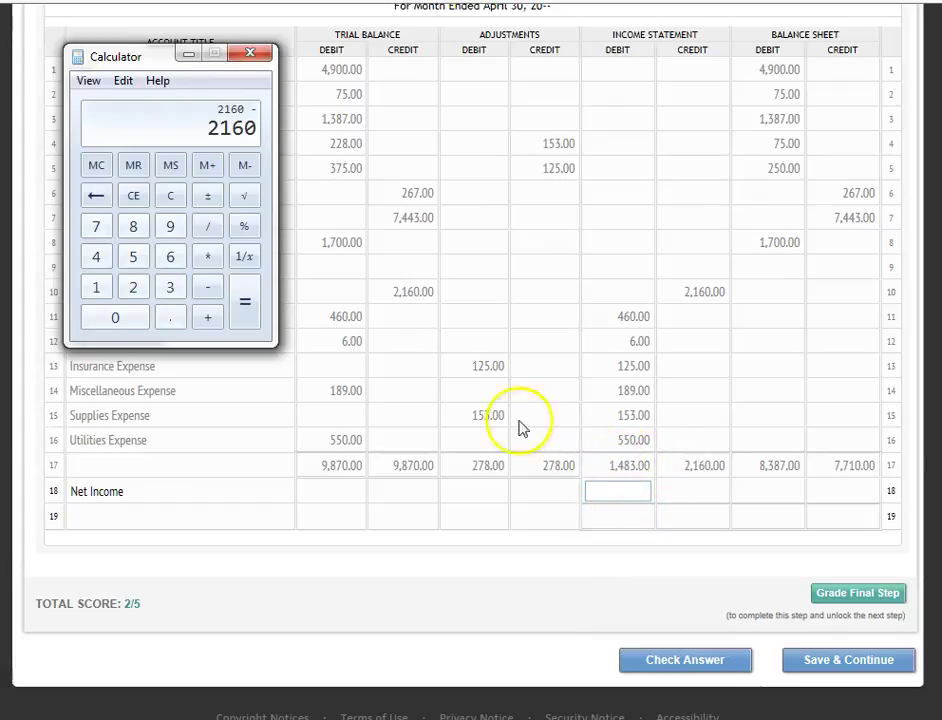
text(1483)
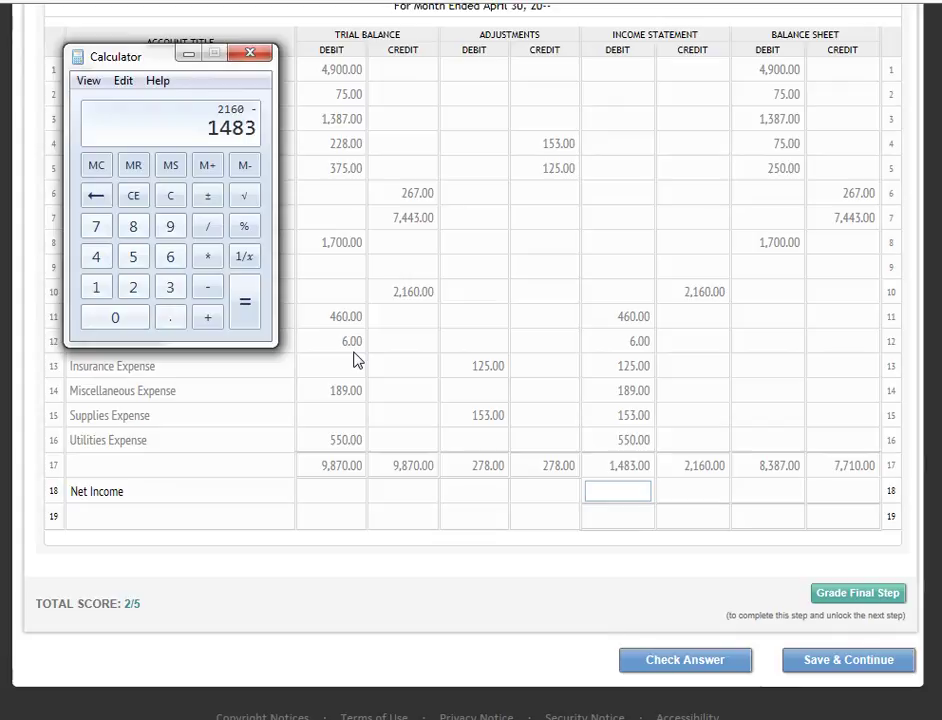
key(Return)
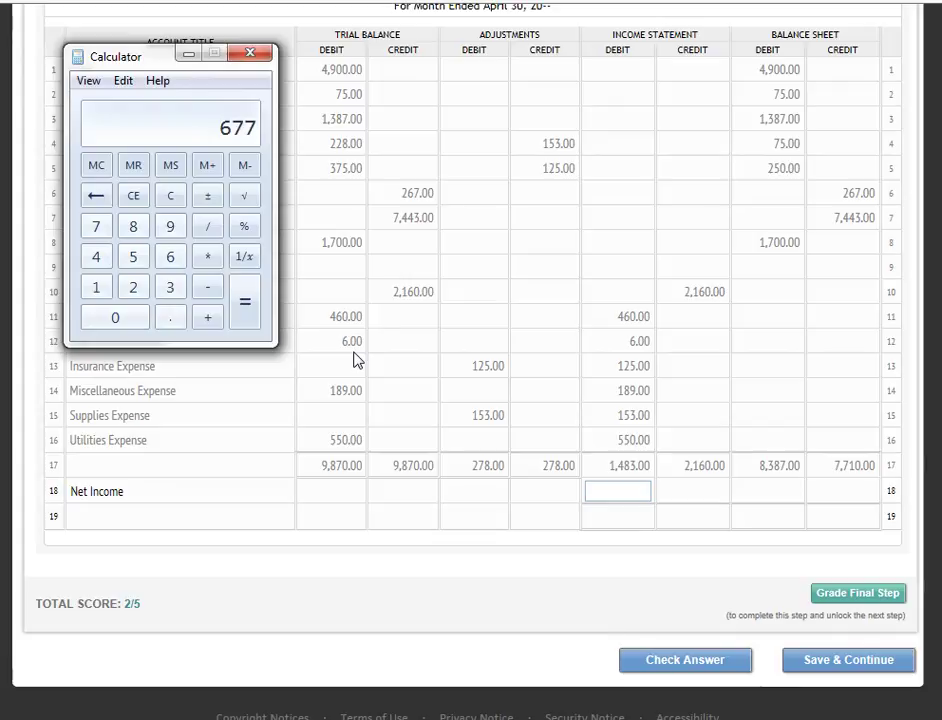
click(607, 486)
text(677)
key(Tab)
key(Tab)
key(Tab)
text(677)
key(Tab)
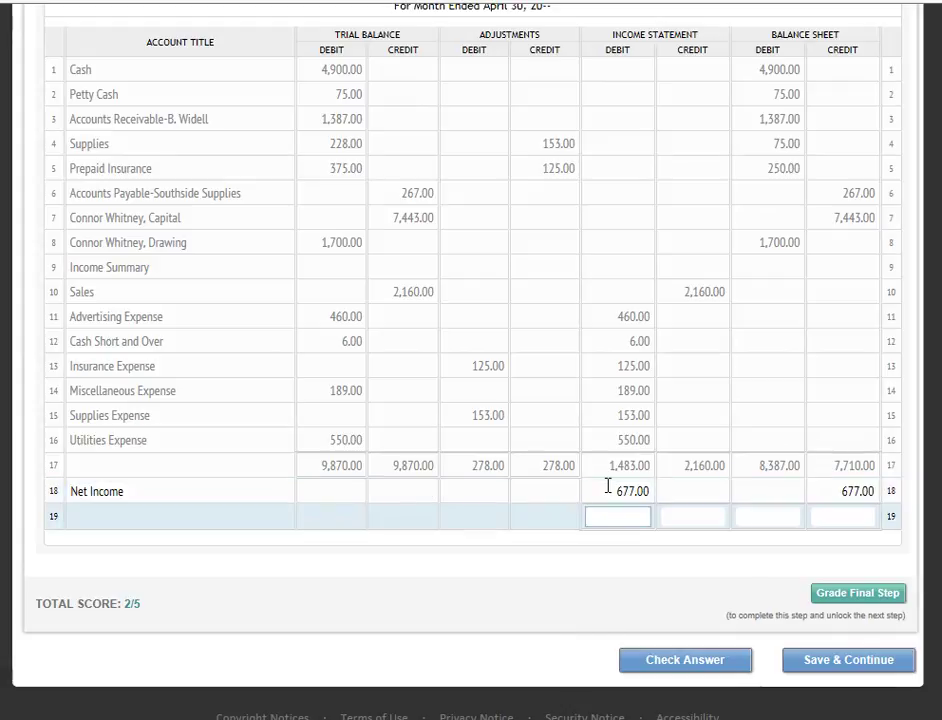
Add 1,483 and 677 in Calculator and enter 2,160 as the Income Statement debit total in row 19
click(617, 496)
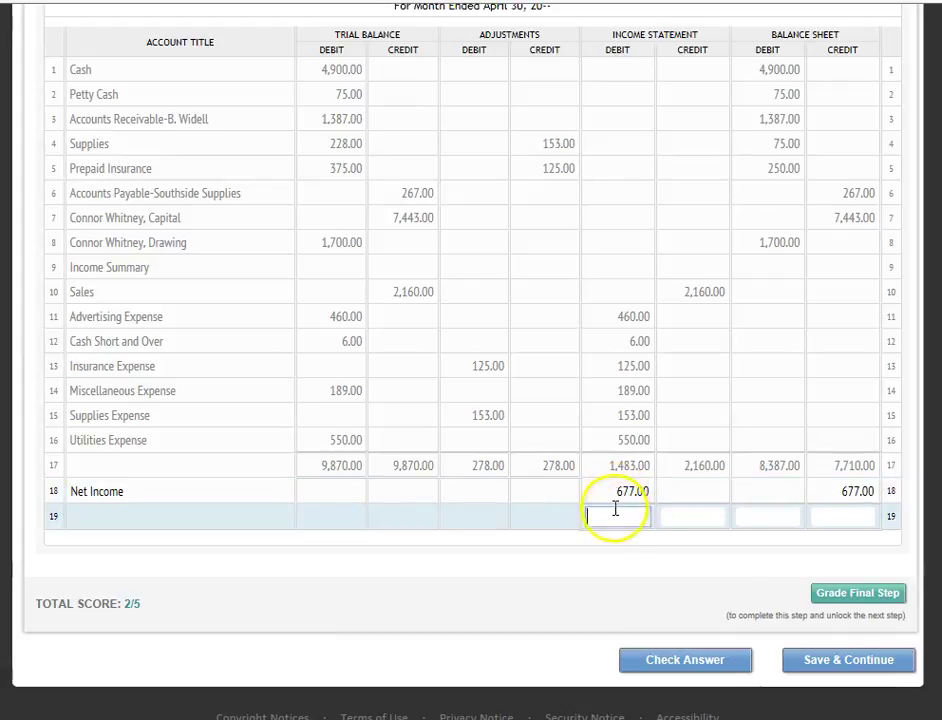
click(611, 515)
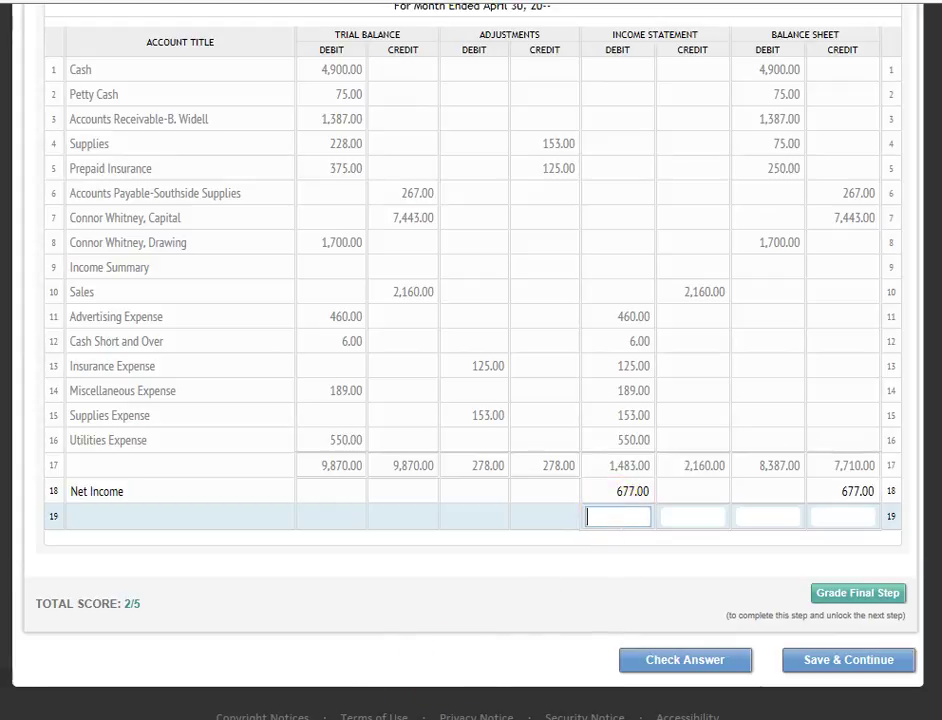
key(alt+Tab)
text(1483)
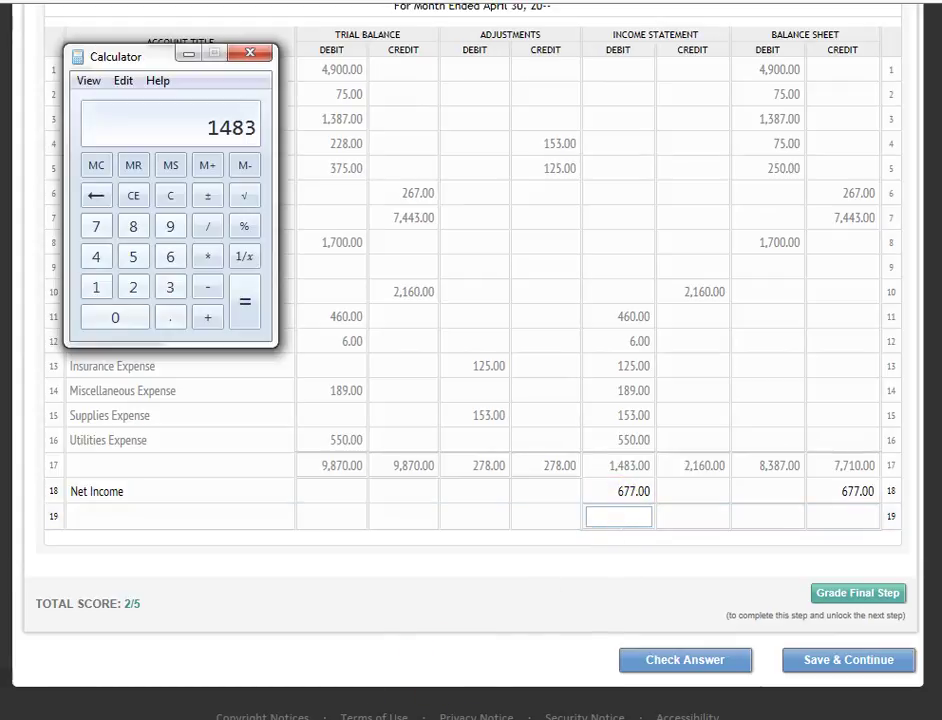
text(+677)
key(Return)
click(636, 517)
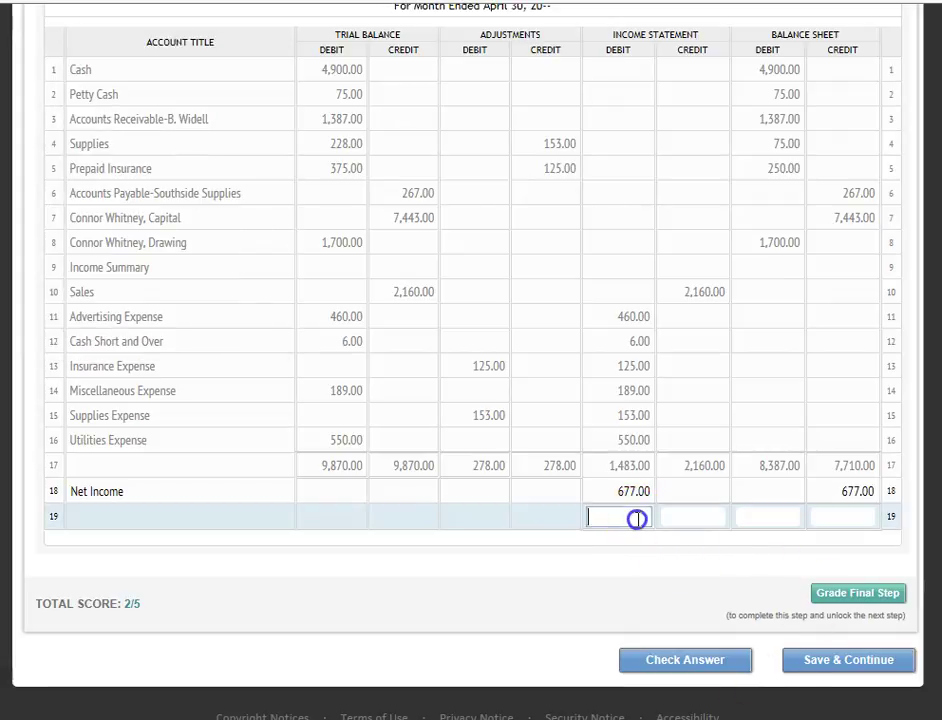
text(2160)
key(Tab)
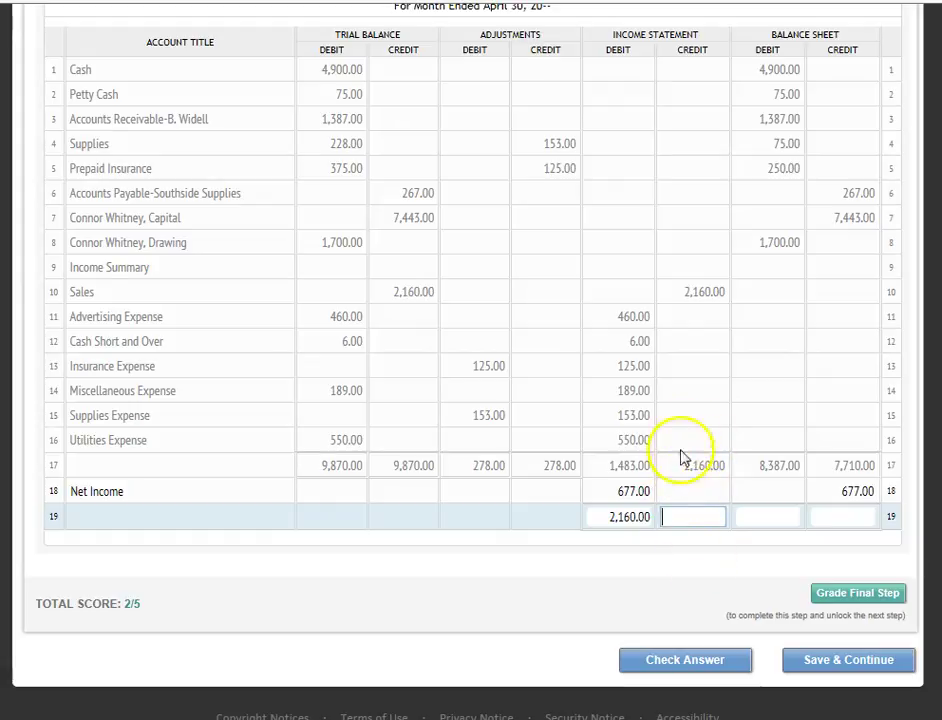
Enter 2,160 as the Income Statement credit total and 8,387 as the Balance Sheet debit total in row 19
text(2160)
key(Tab)
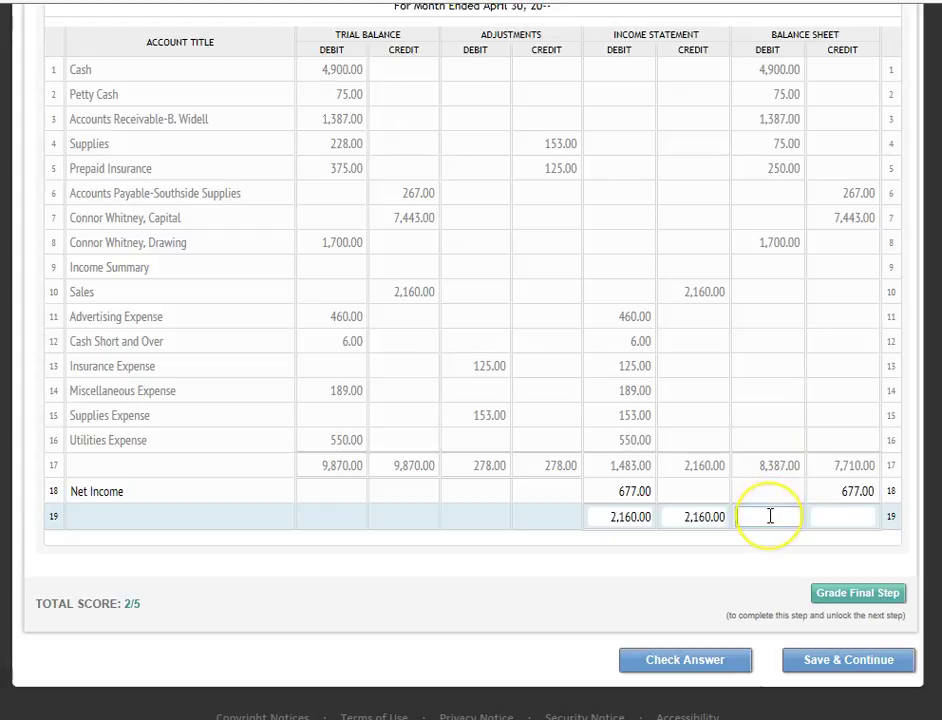
text(8387)
key(Tab)
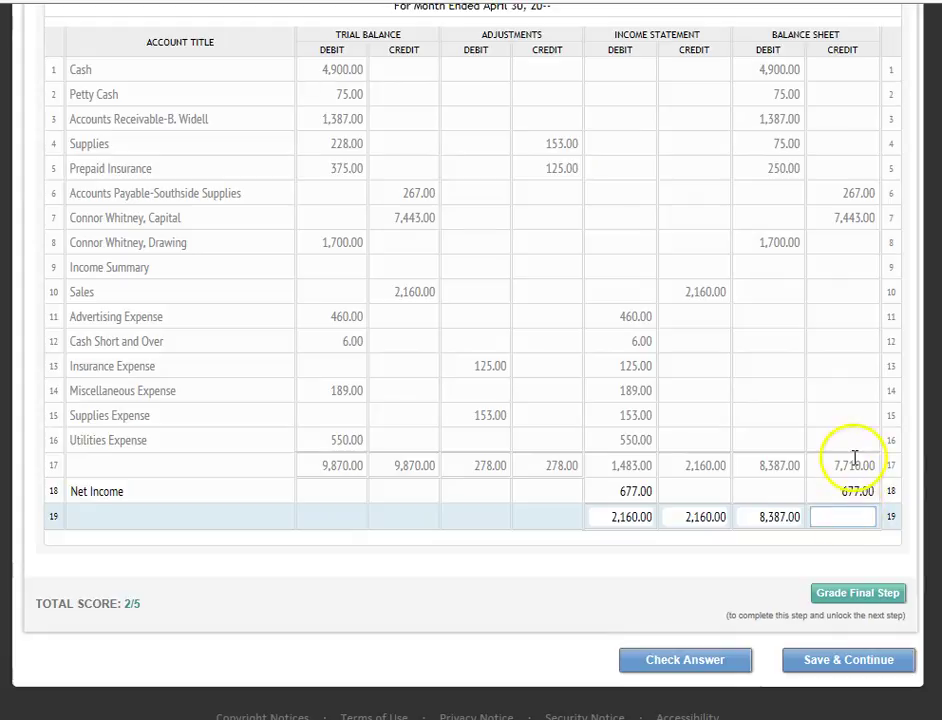
Add 7,710 and 677 in Calculator and enter 8,387 as the Balance Sheet credit total in row 19
click(852, 517)
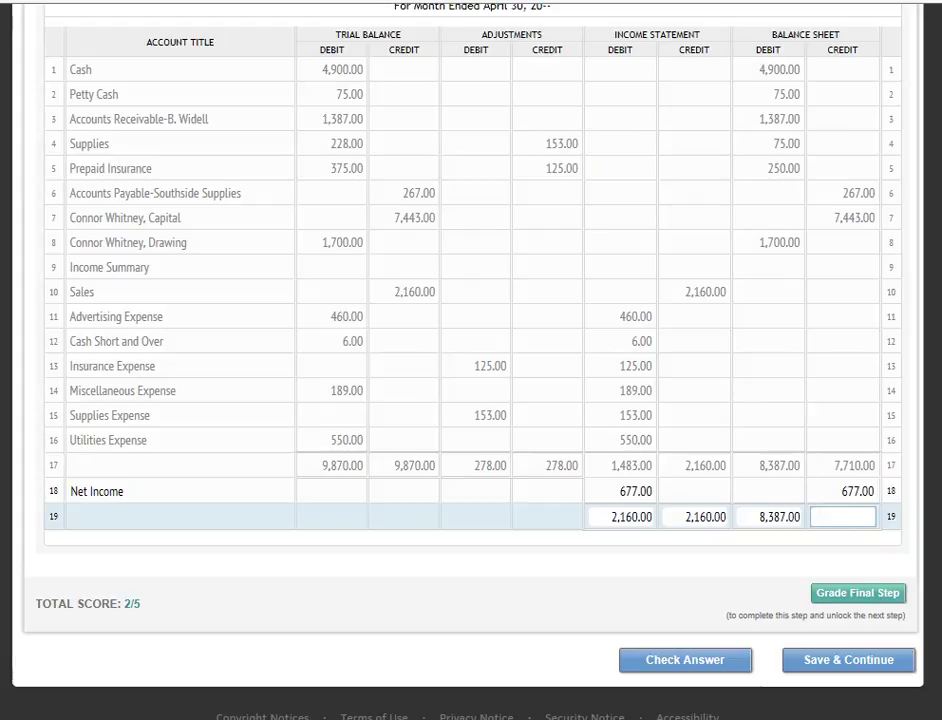
key(alt+Tab)
text(771)
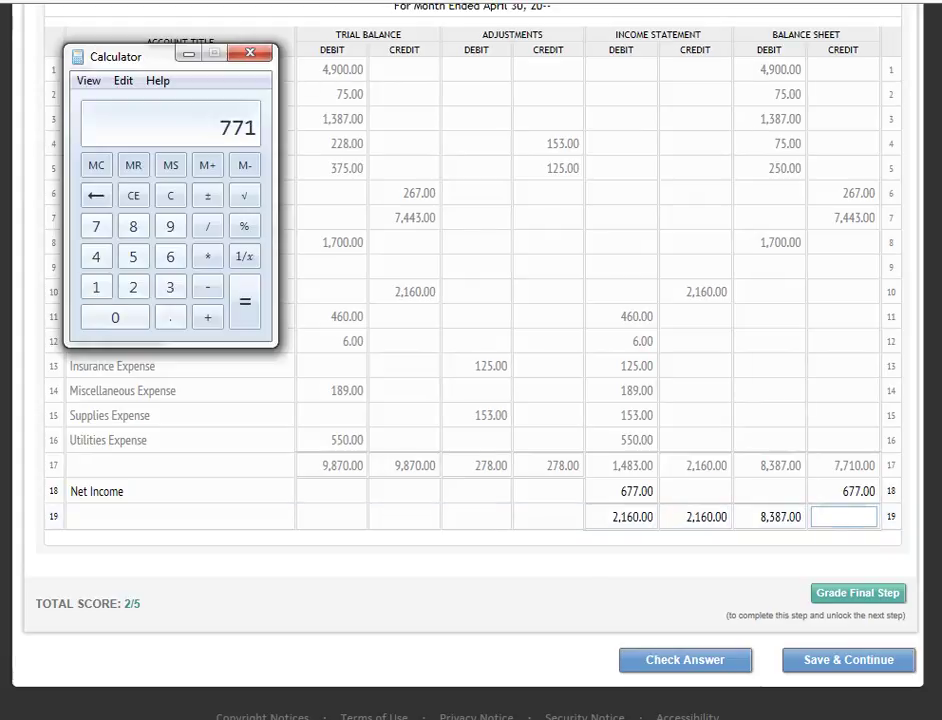
text(0+677)
key(Return)
click(842, 513)
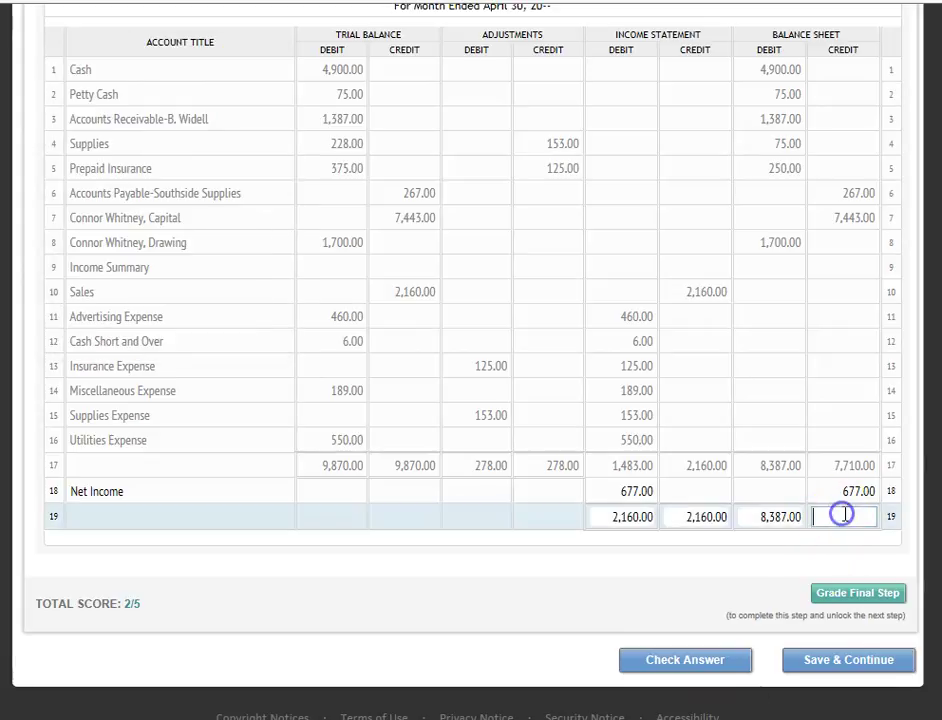
text(8387)
key(Tab)
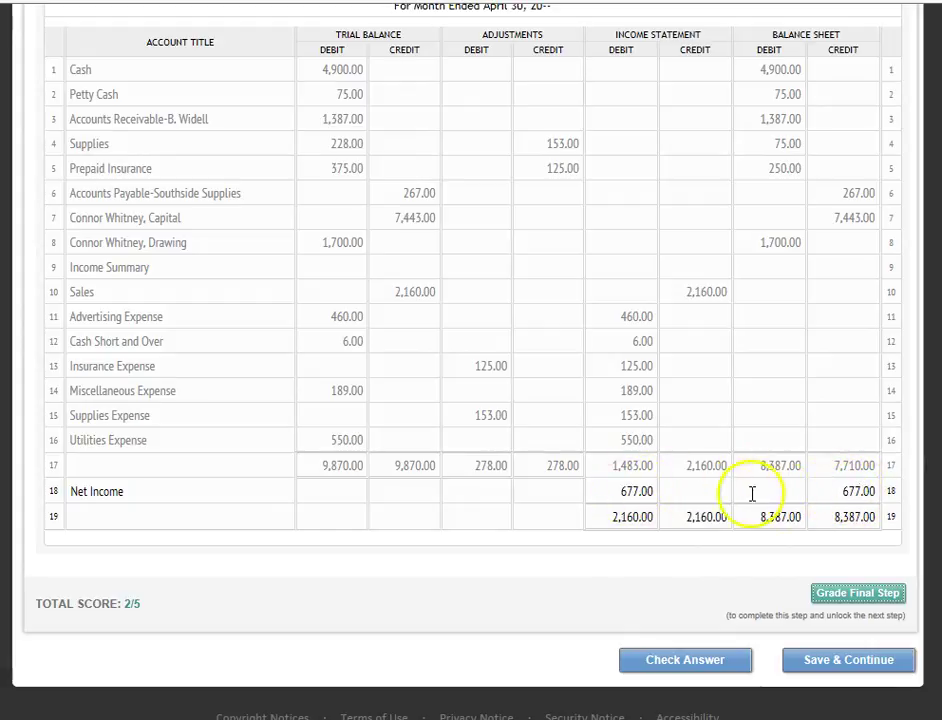
Submit the final step of the Fix It Now work sheet for grading, then save and continue to 6-3 On Your Own
click(828, 597)
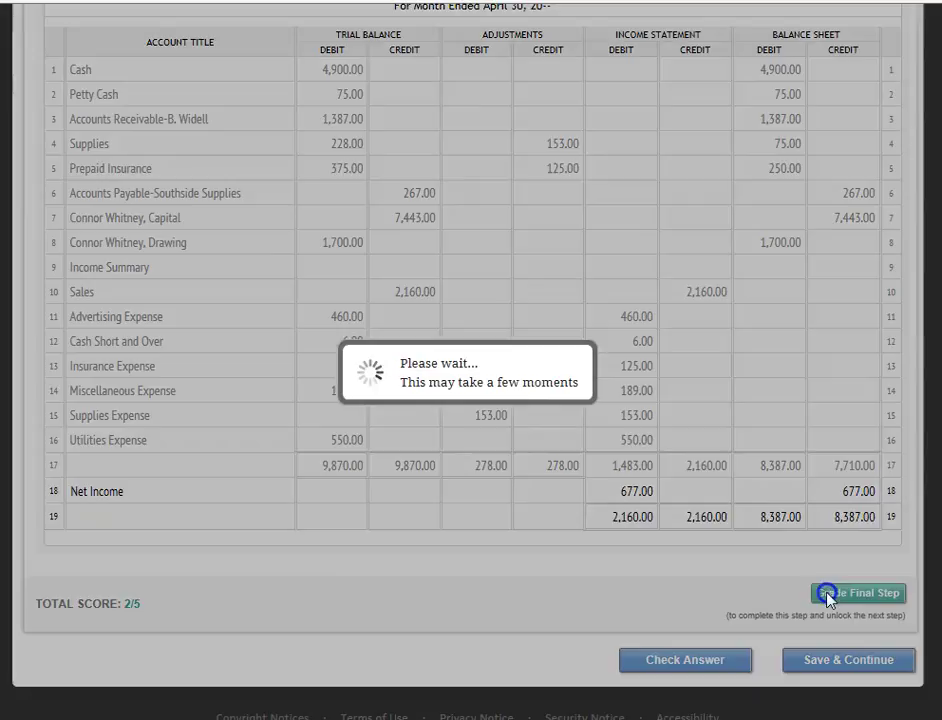
scroll(672, 583, down, 10)
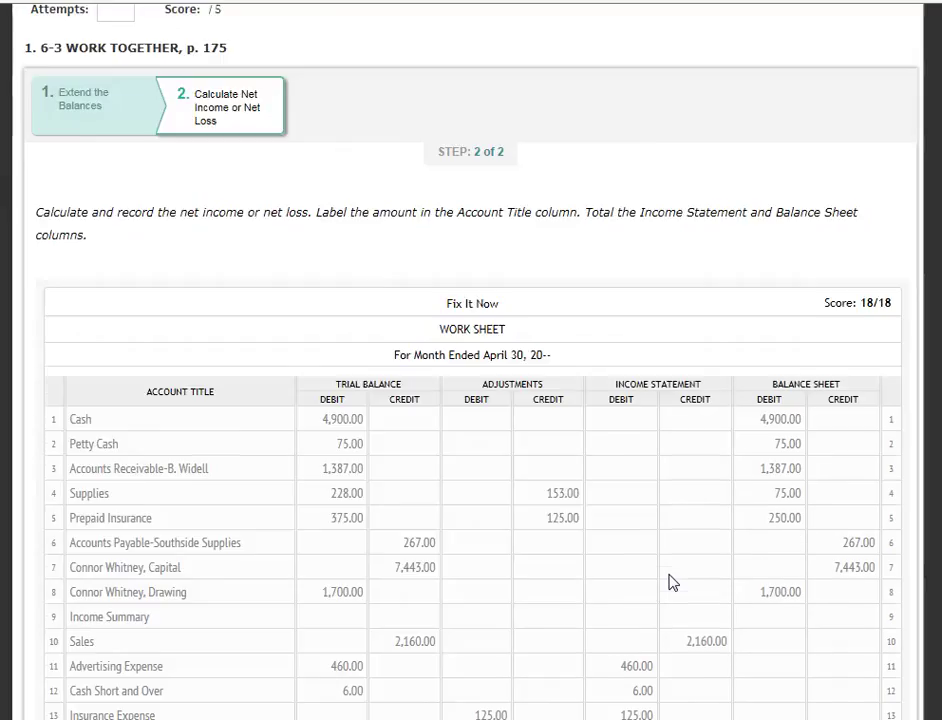
scroll(672, 583, down, 1)
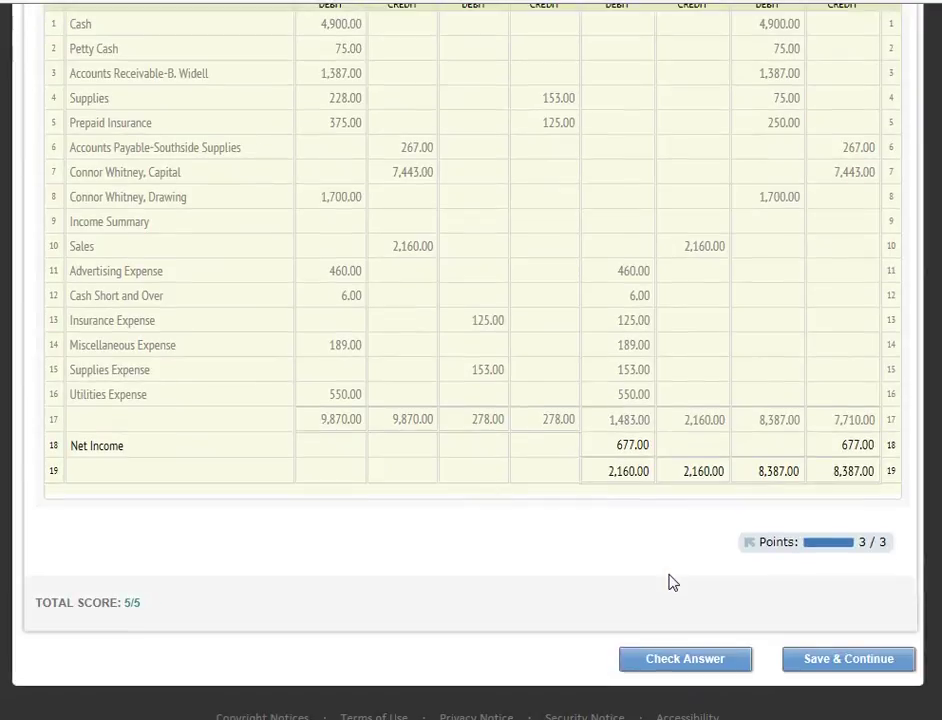
click(835, 664)
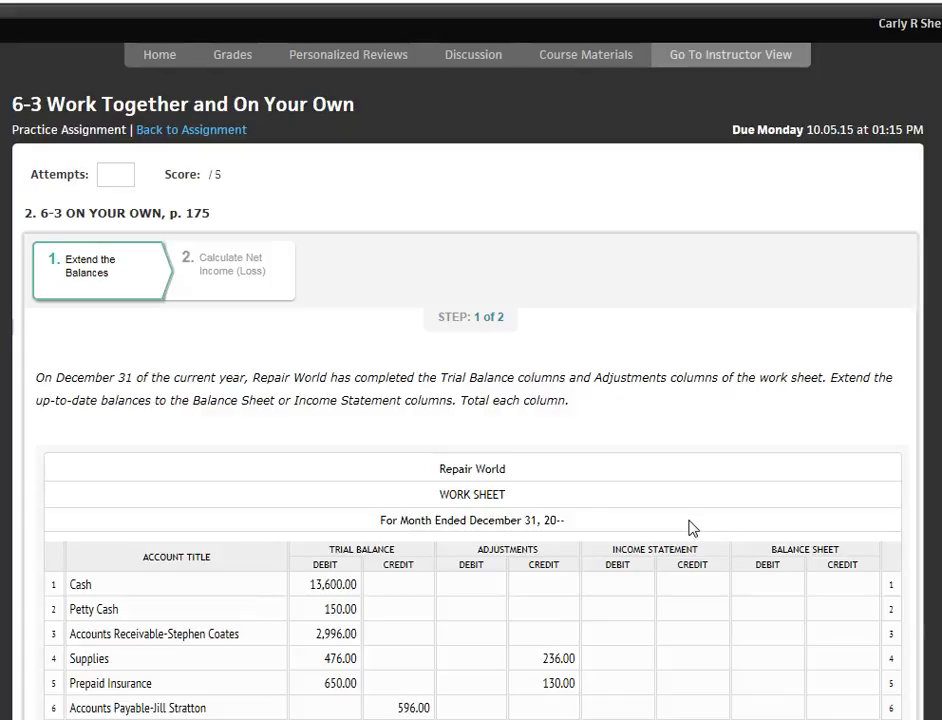
Extend Cash 13,600, Petty Cash 150 and Accounts Receivable 2,996 to the Balance Sheet debit column of the Repair World work sheet
scroll(690, 522, down, 1)
scroll(690, 520, down, 2)
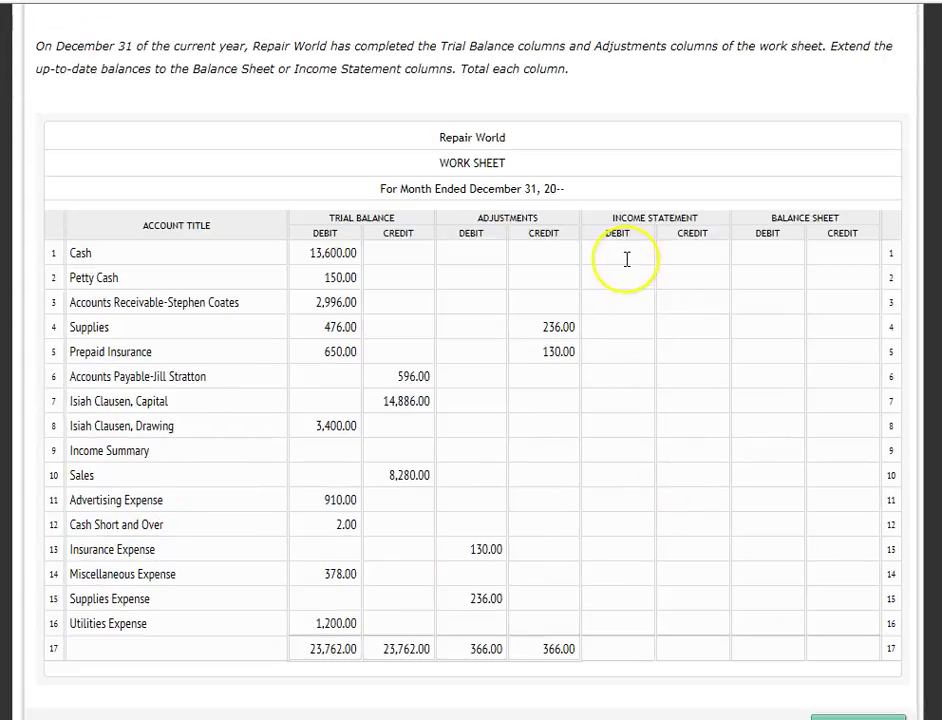
click(778, 259)
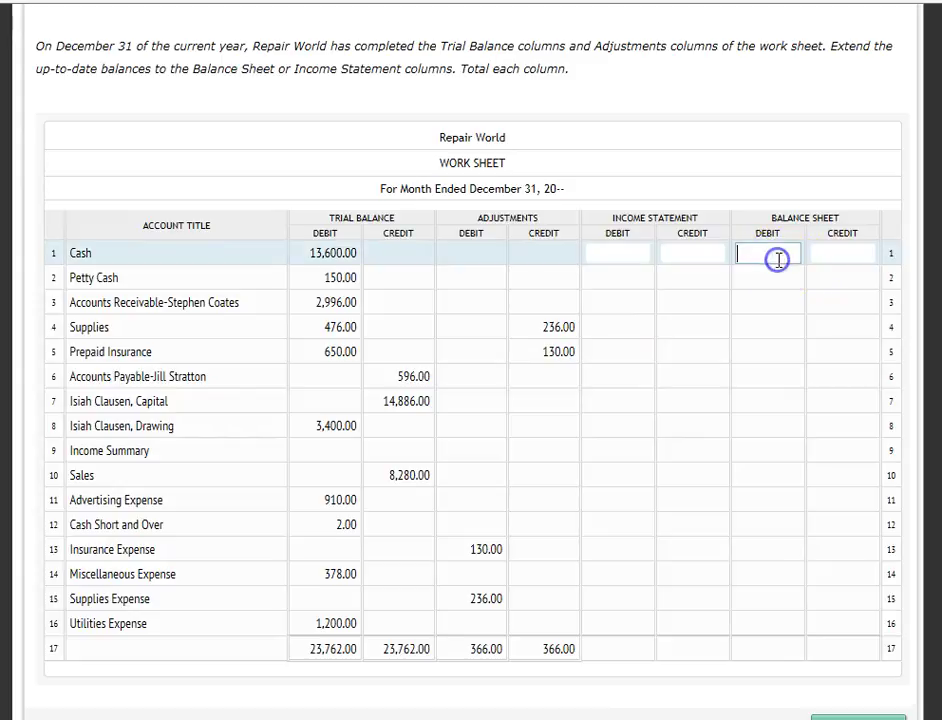
text(13,60)
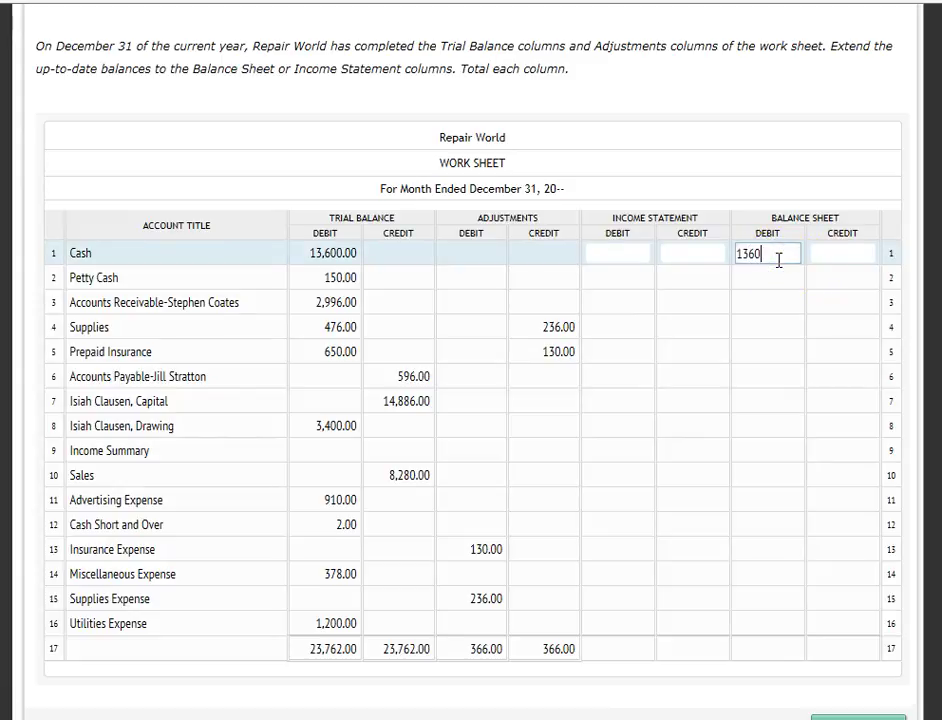
text(0)
key(Return)
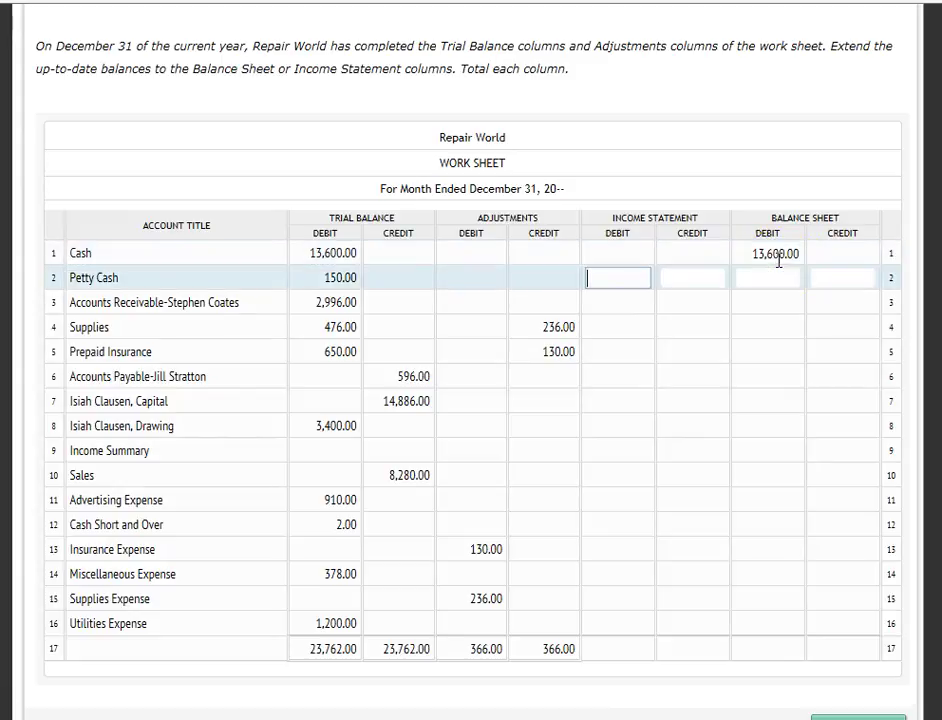
text(150)
key(Return)
key(Tab)
text(2,996)
key(Tab)
key(Tab)
key(Tab)
key(Tab)
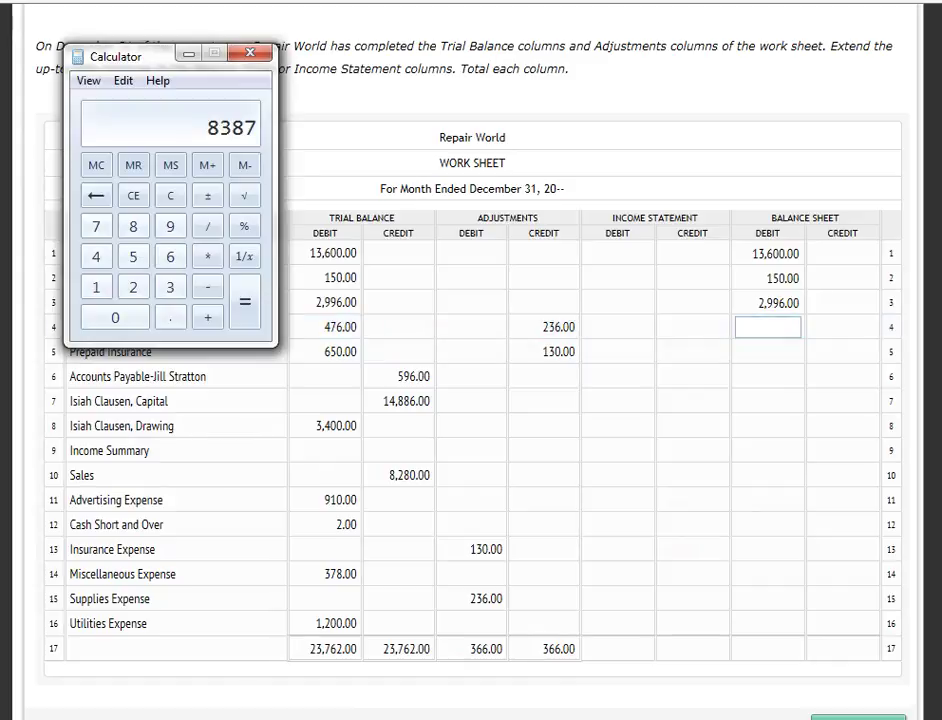
Subtract 236 from 476 in Calculator and enter 240 as the Supplies balance in the Balance Sheet debit column
text(476)
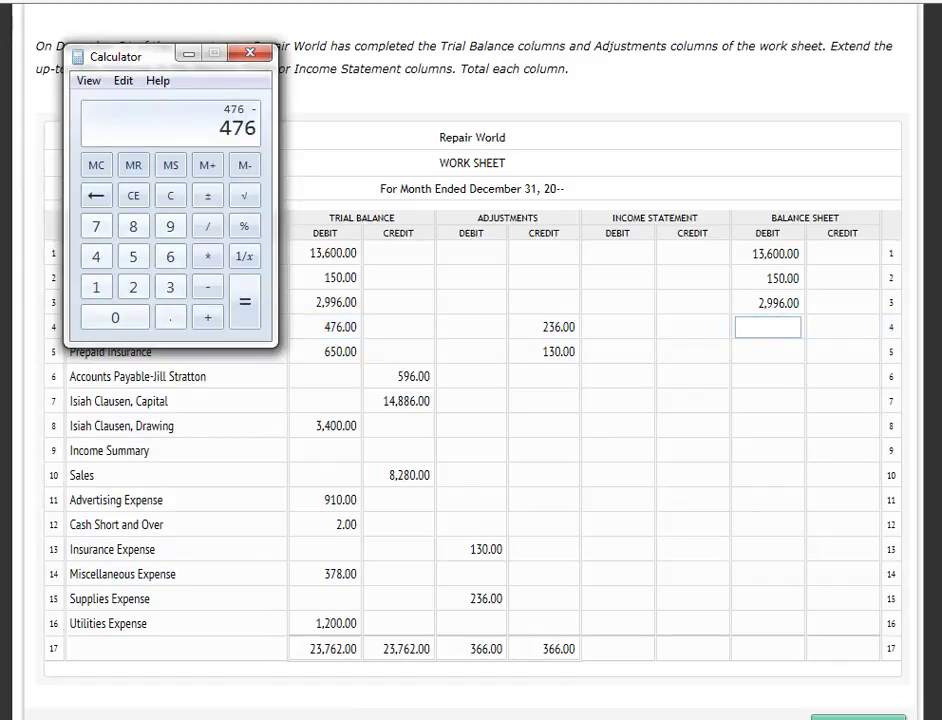
text(236)
key(Return)
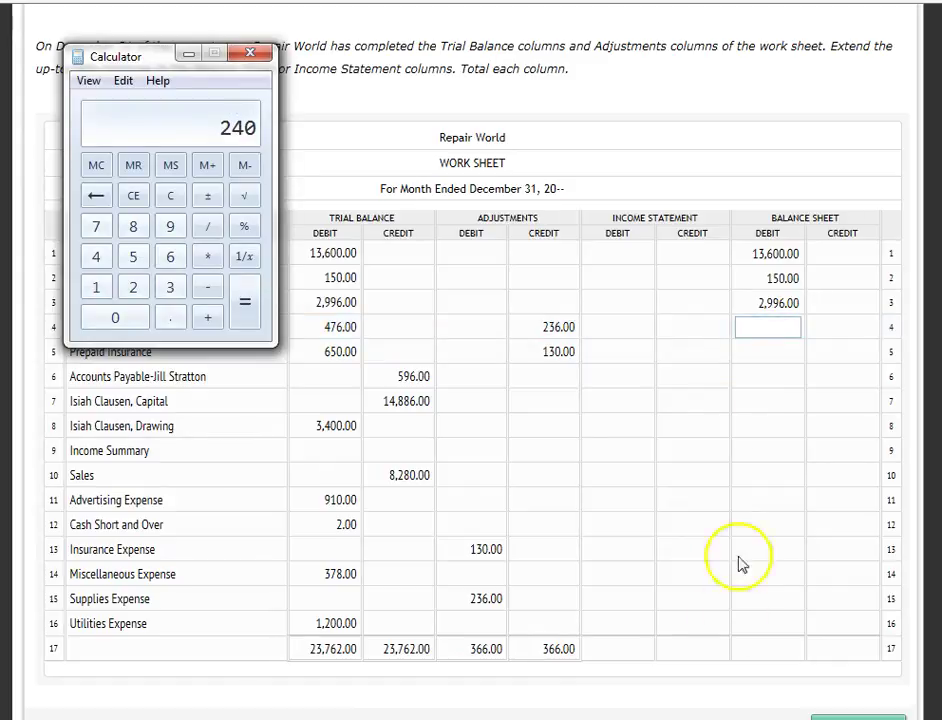
click(750, 329)
text(240)
key(Tab)
key(Tab)
key(Tab)
key(Tab)
Subtract 130 from 650 in Calculator and enter 520 as the Prepaid Insurance balance in the Balance Sheet debit column
key(alt+Tab)
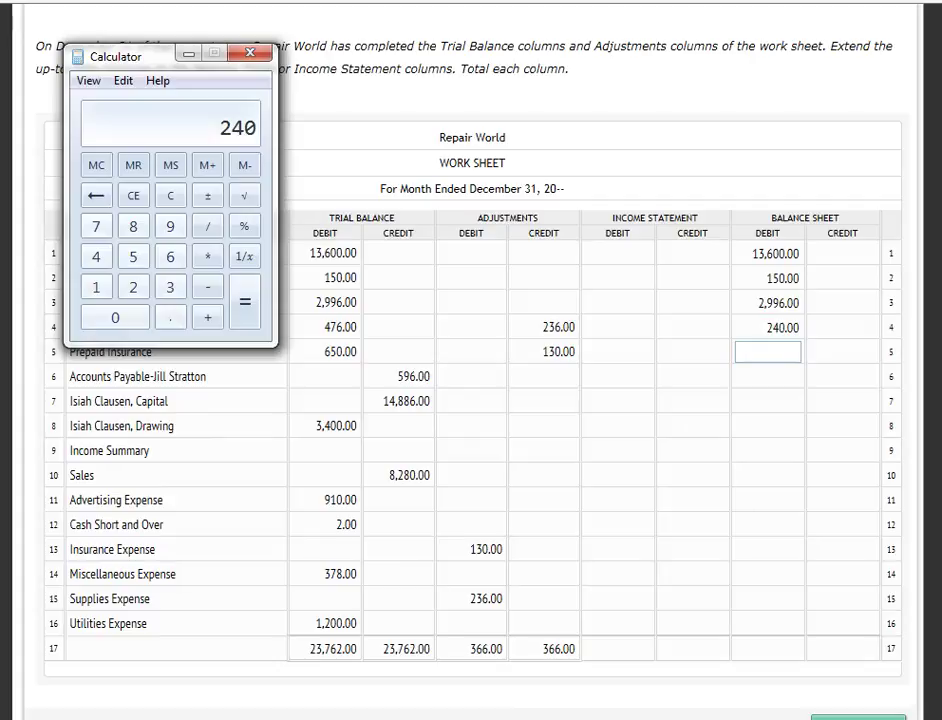
text(650-)
text(130)
key(Return)
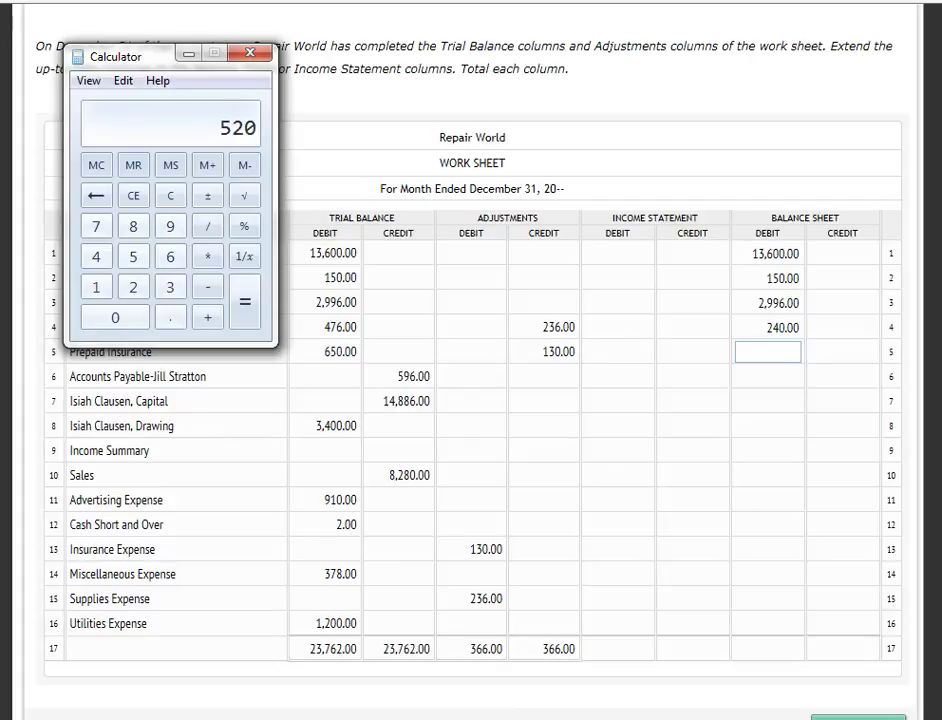
click(767, 353)
text(520)
key(Tab)
key(Tab)
key(Tab)
key(Tab)
key(Tab)
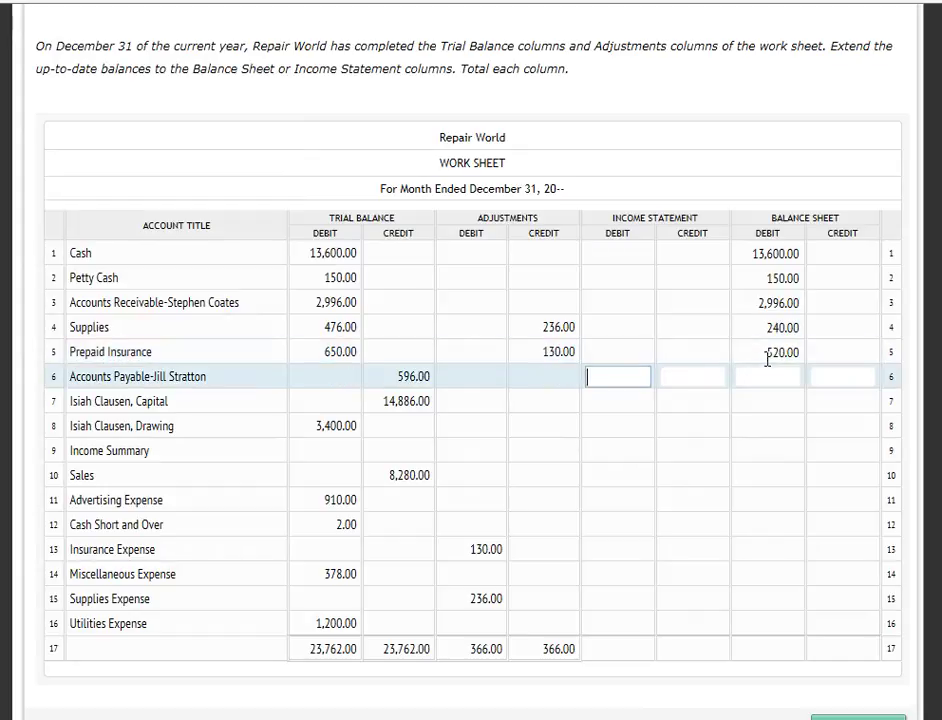
Extend Accounts Payable 596 and the owner's Capital 14,886 to the Balance Sheet credit column
text(596)
key(Tab)
key(Tab)
key(Tab)
key(Tab)
text(14886)
key(Tab)
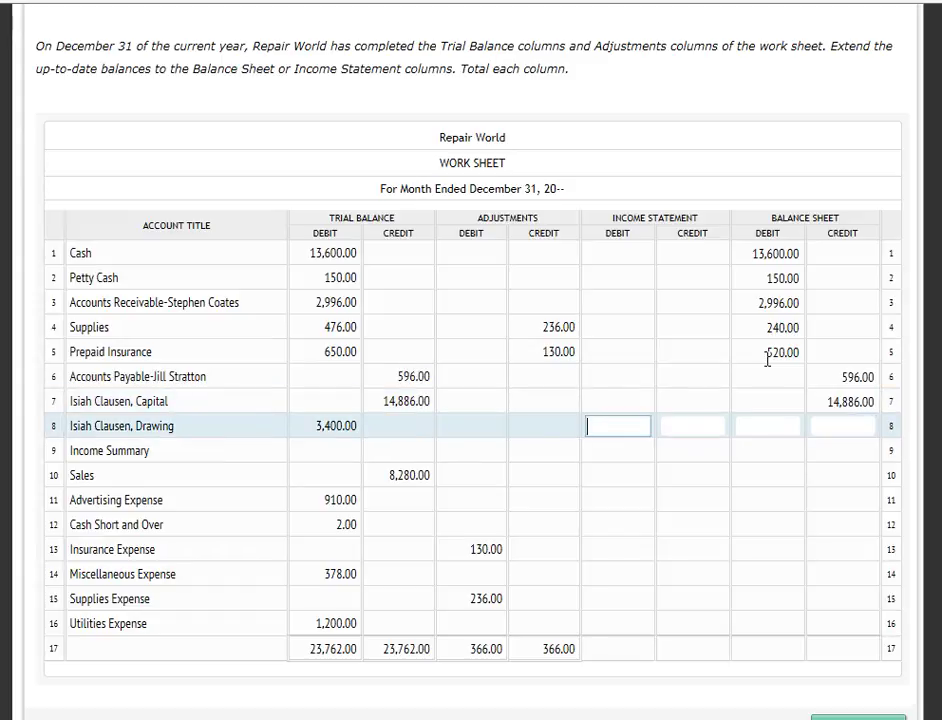
Extend the owner's Drawing balance of 3,400 to the Balance Sheet debit column in row 8
key(Tab)
key(Tab)
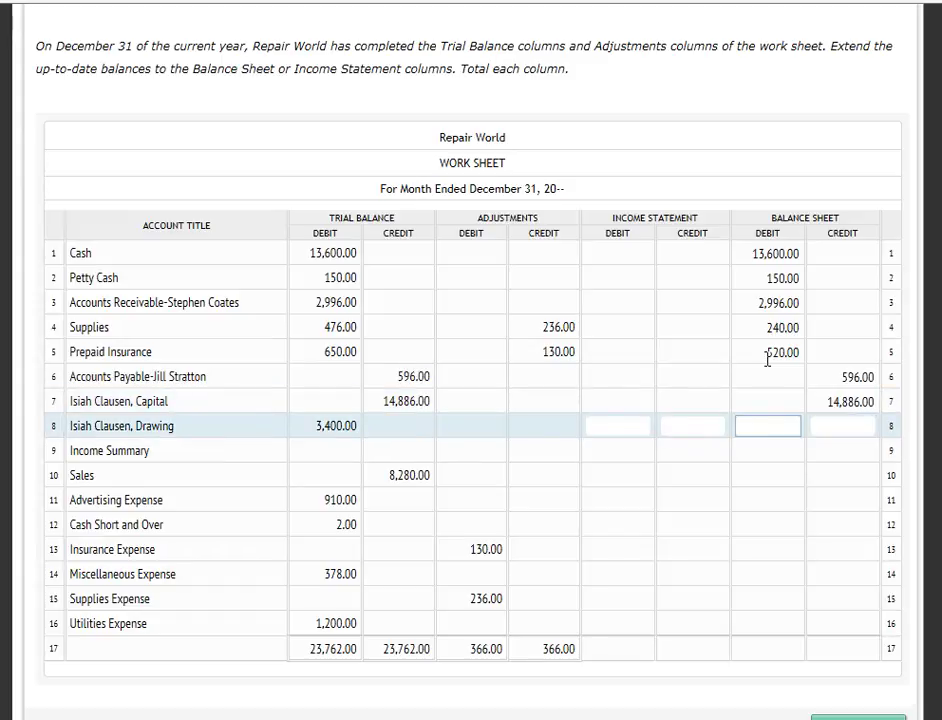
text(3400)
key(Tab)
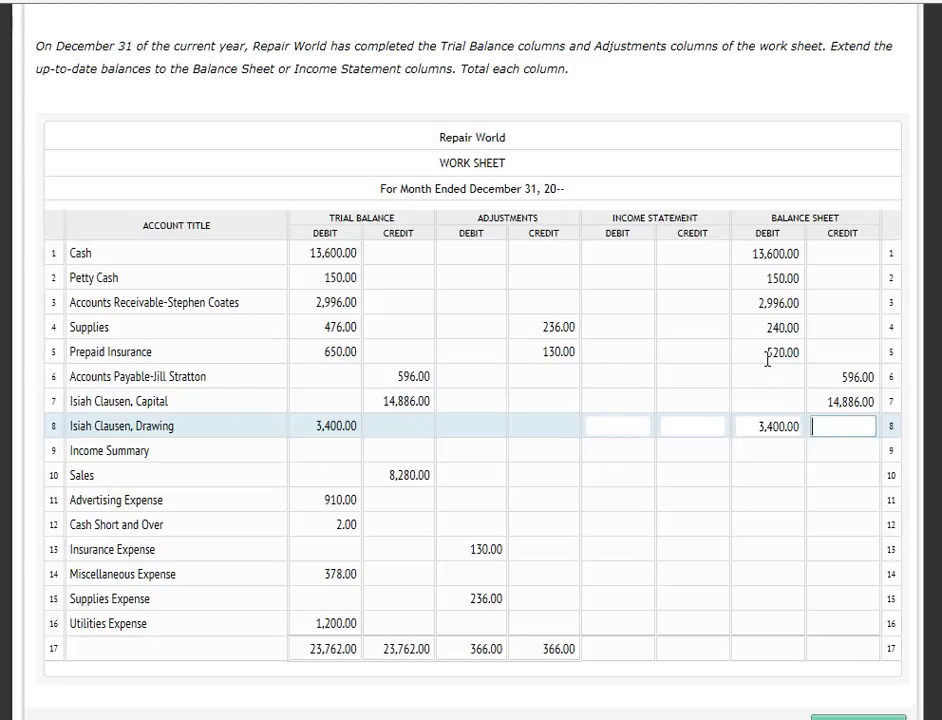
key(Tab)
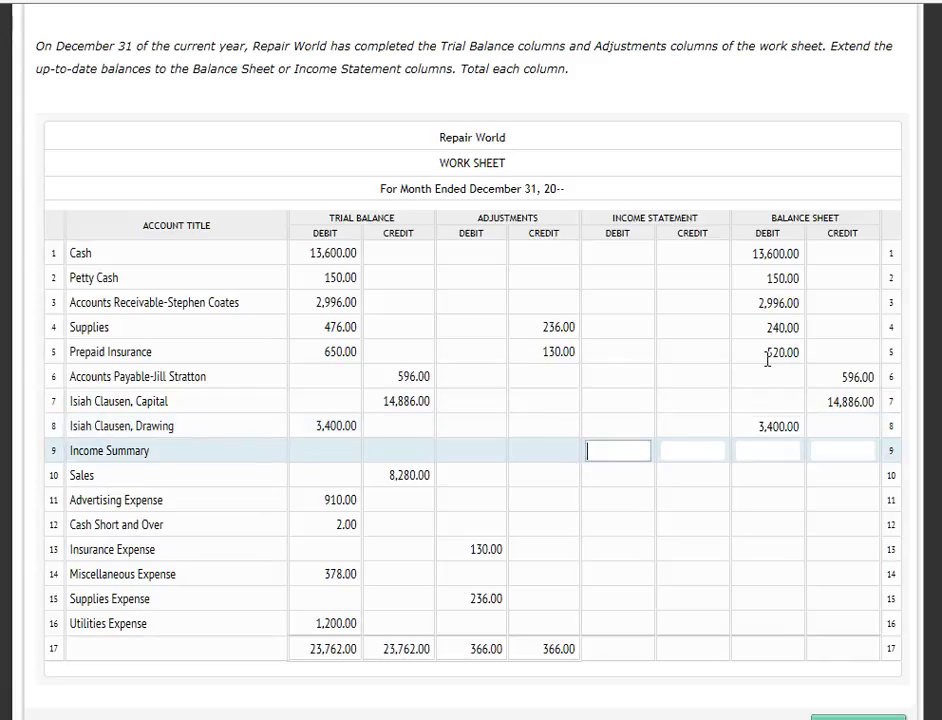
Leave the Income Summary row blank and extend Sales 8,280 to the Income Statement credit column
key(Tab)
key(Tab)
key(Tab)
key(Tab)
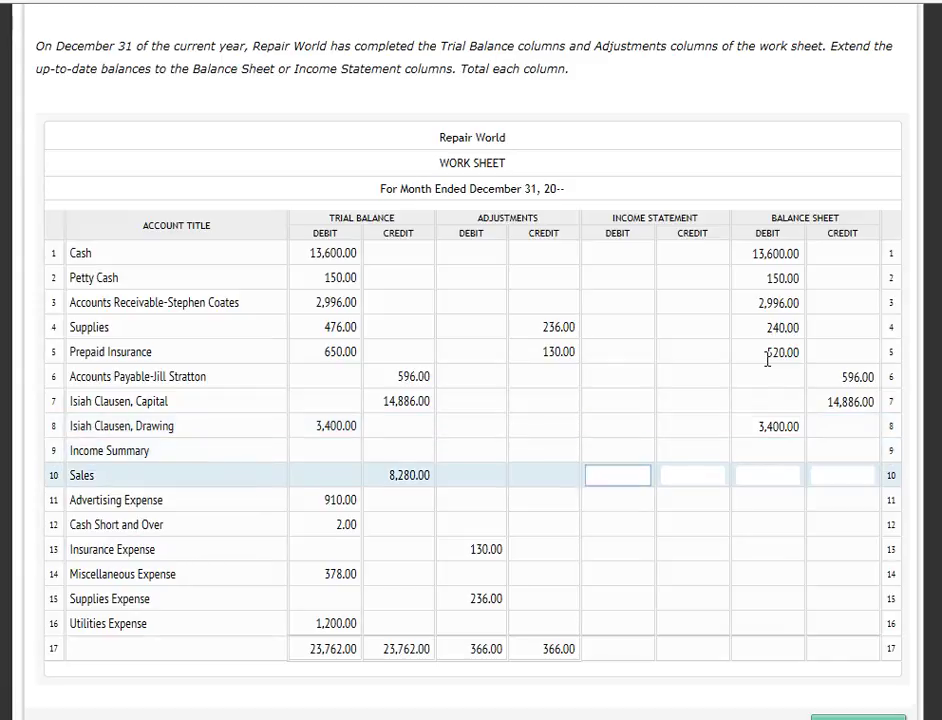
key(Tab)
text(8,280)
key(Tab)
key(Tab)
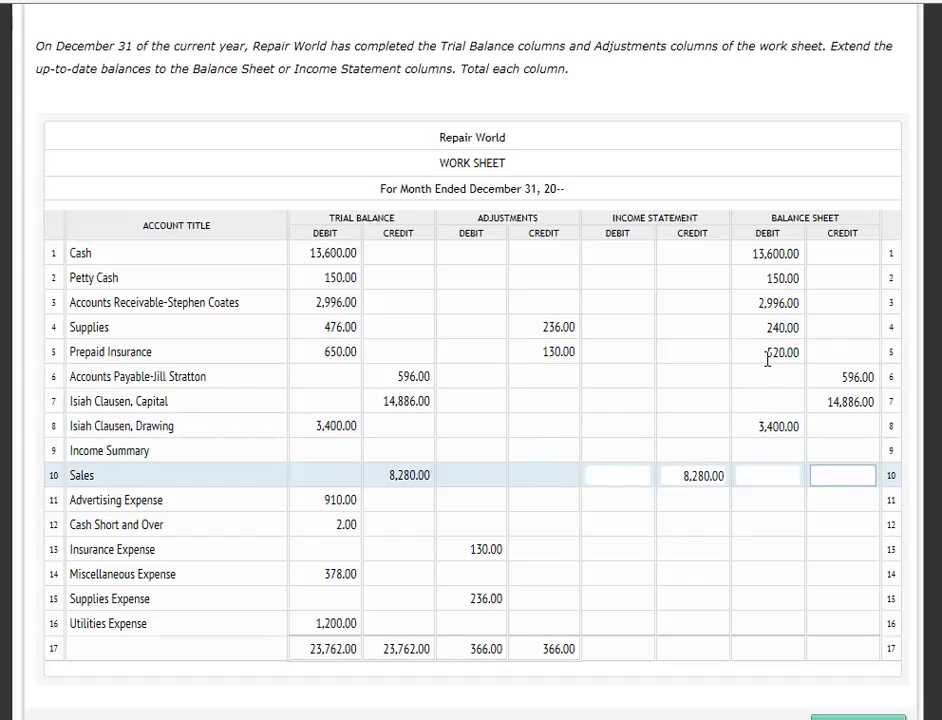
key(Tab)
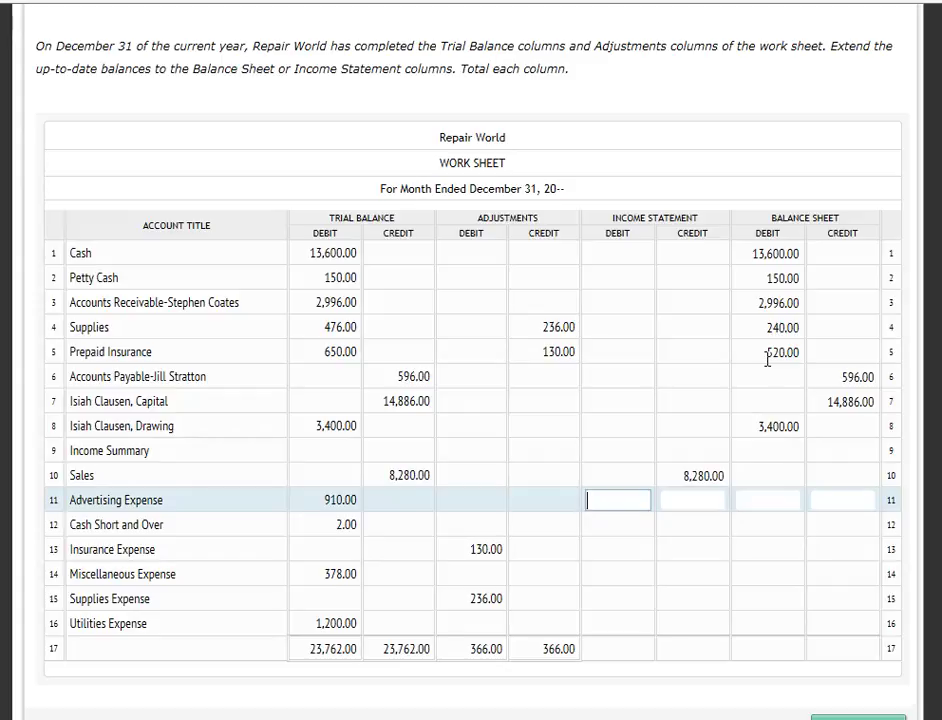
Extend Advertising Expense 910 and Cash Short and Over 2 to the Income Statement debit column
text(910)
key(Tab)
key(Tab)
key(Tab)
key(Tab)
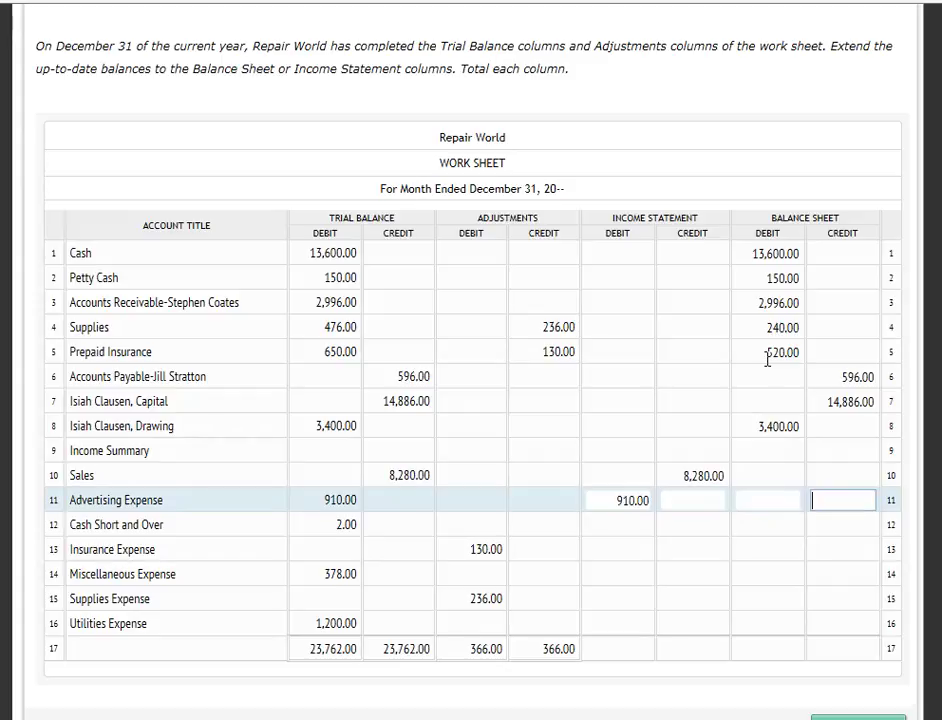
text(2)
key(Tab)
key(Tab)
key(Tab)
key(Tab)
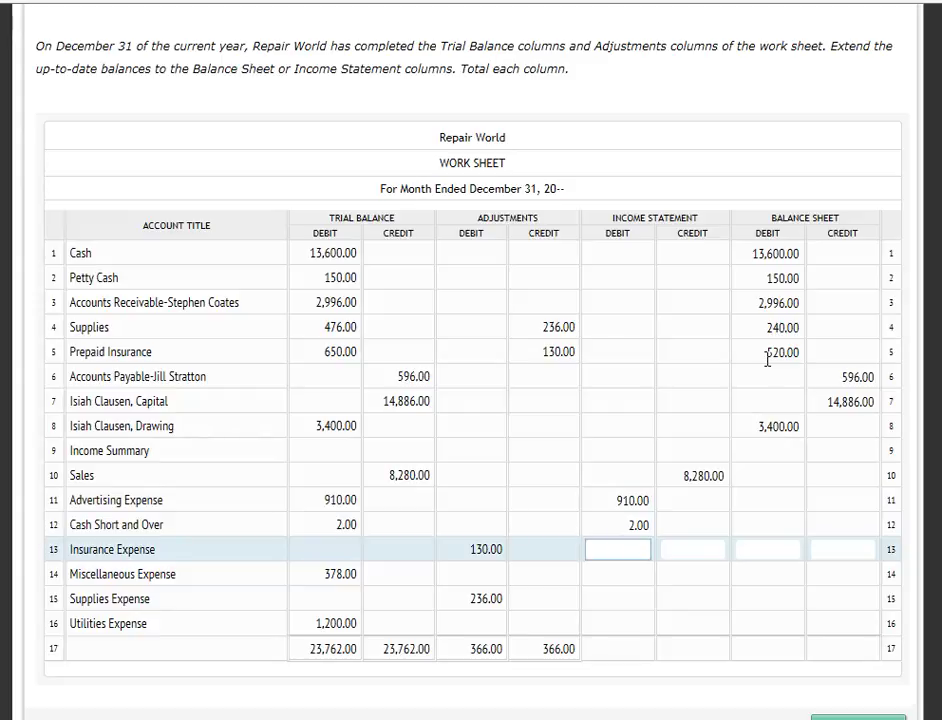
Extend Insurance Expense 130 and Miscellaneous Expense 378 to the Income Statement debit column
text(130)
key(Tab)
key(Tab)
key(Tab)
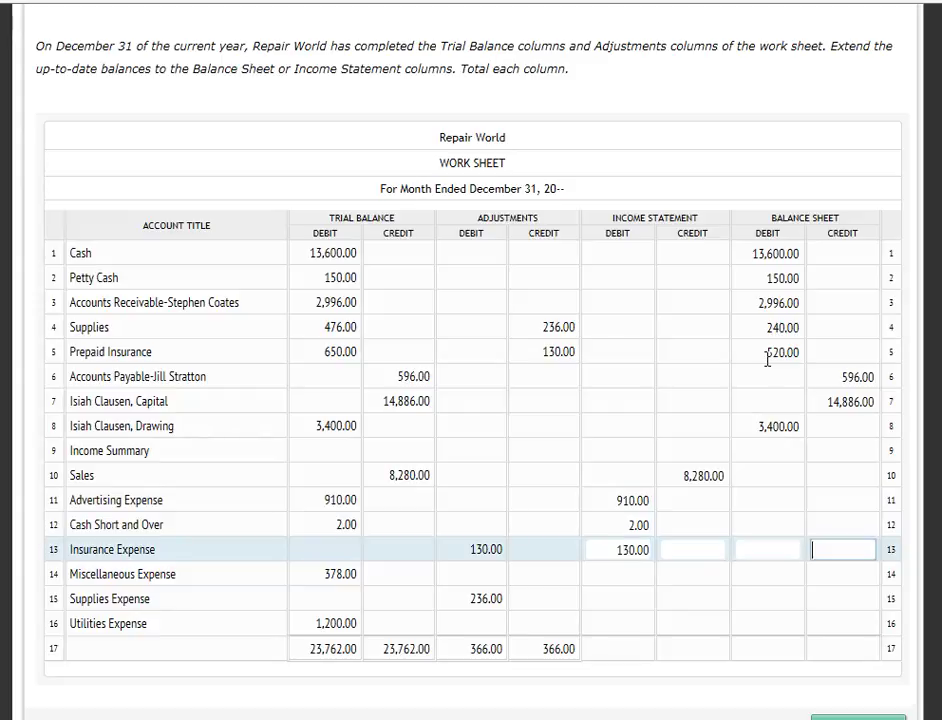
key(Tab)
text(378)
key(Tab)
key(Tab)
key(Tab)
key(Tab)
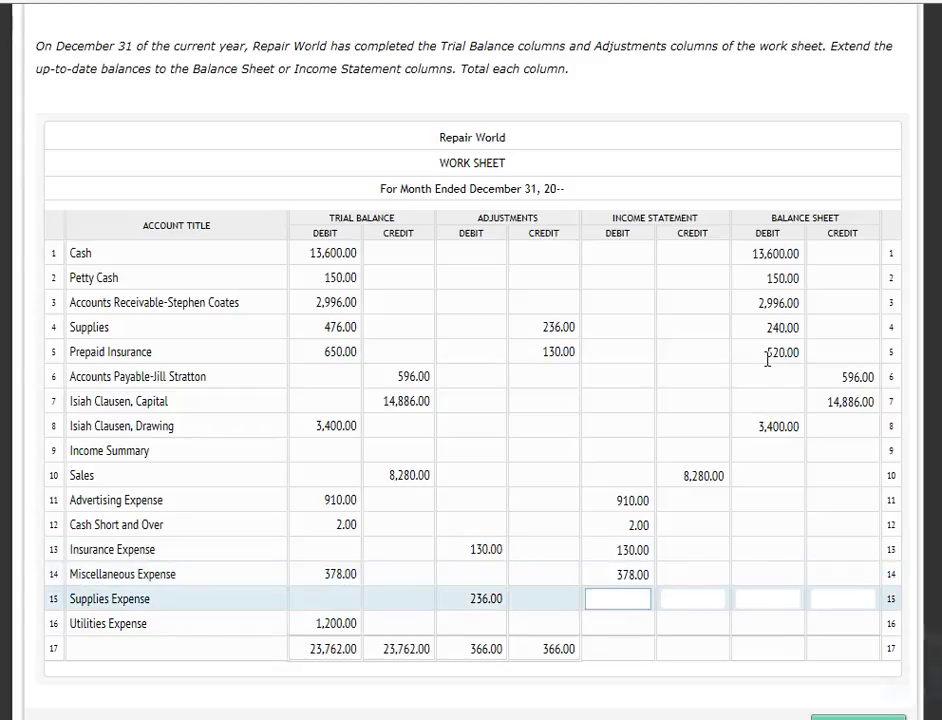
Extend Supplies Expense 236 and Utilities Expense 1,200 to the Income Statement debit column
text(236)
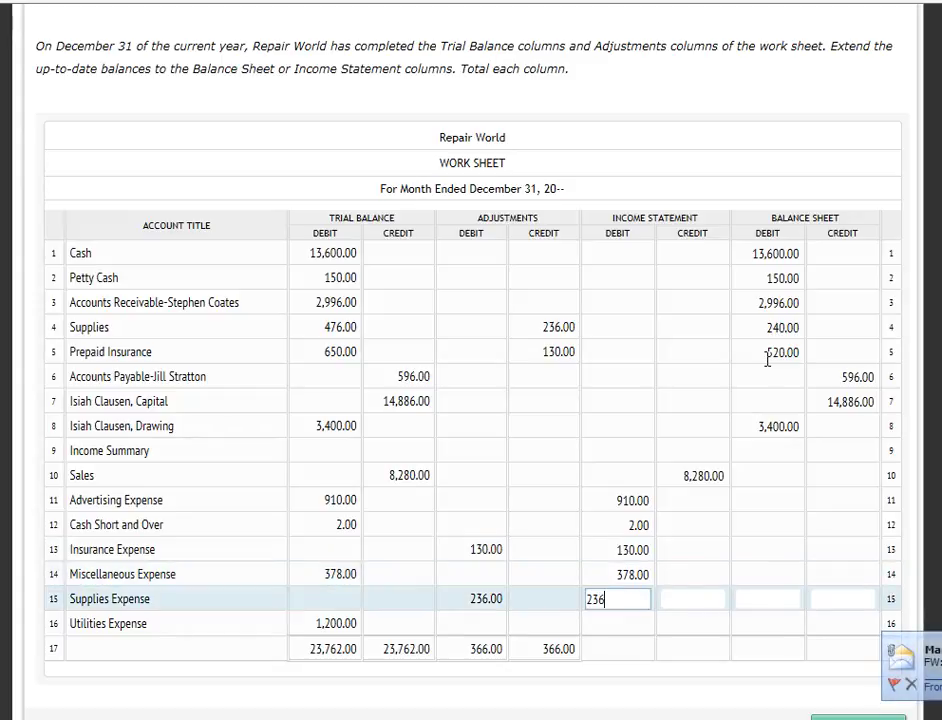
key(Tab)
key(Tab)
key(Tab)
key(Tab)
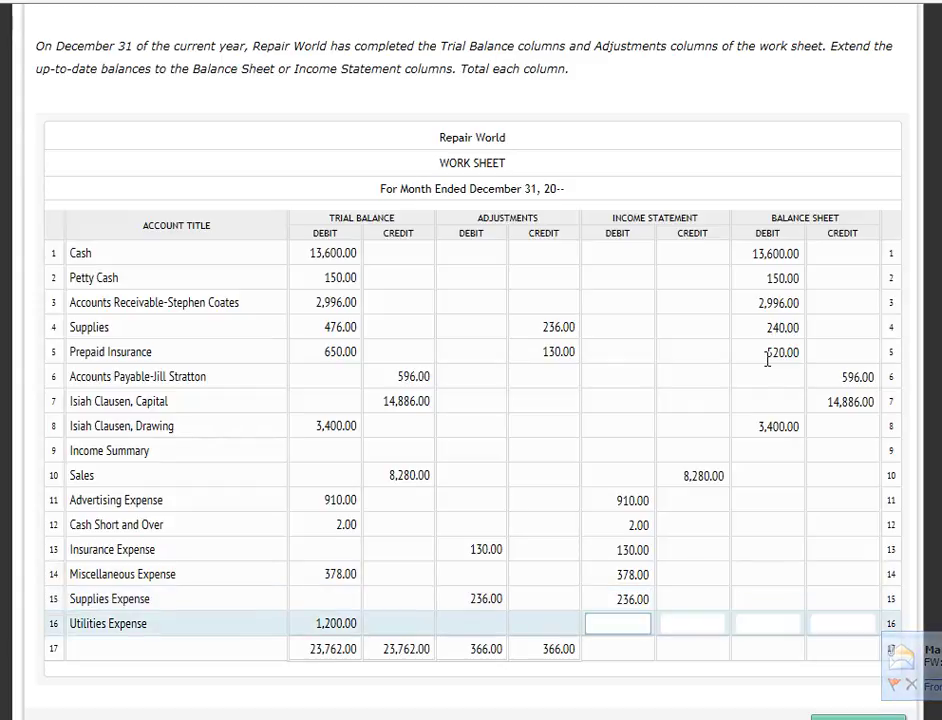
text(1200)
key(Tab)
key(Tab)
key(Tab)
key(Tab)
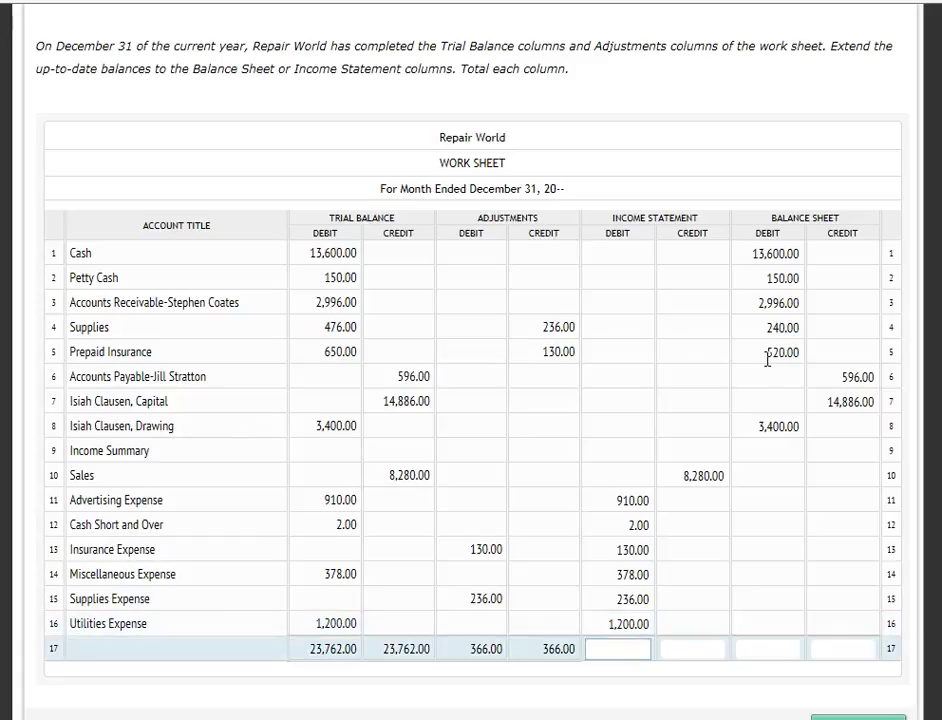
Add the expenses in Calculator, then total the Income Statement columns as 2,856 debit and 8,280 credit in row 17
click(378, 715)
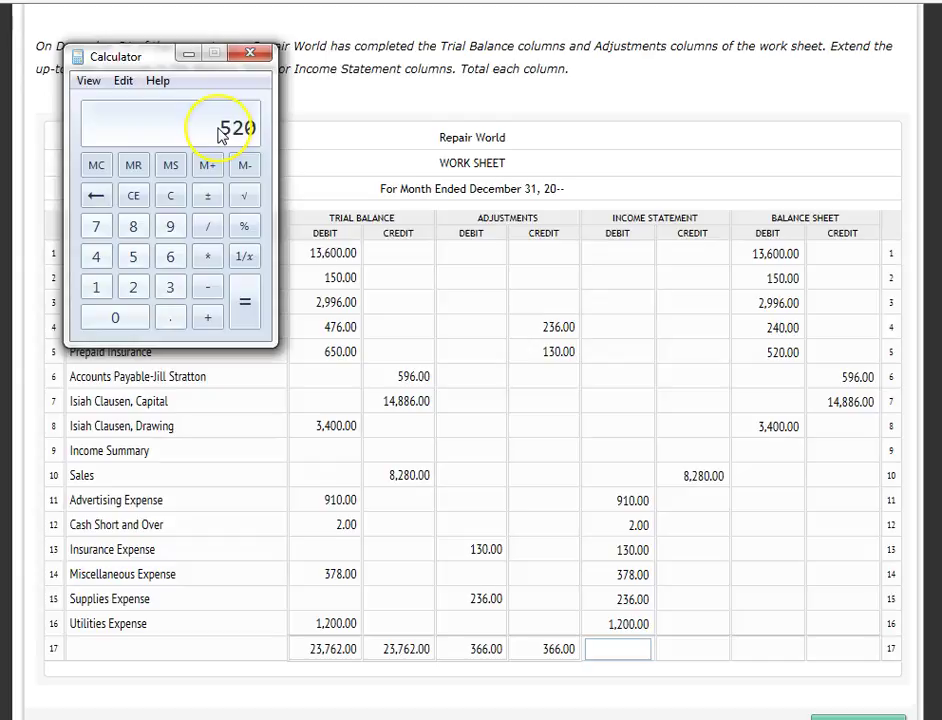
text(9102+130+378+236+1200=)
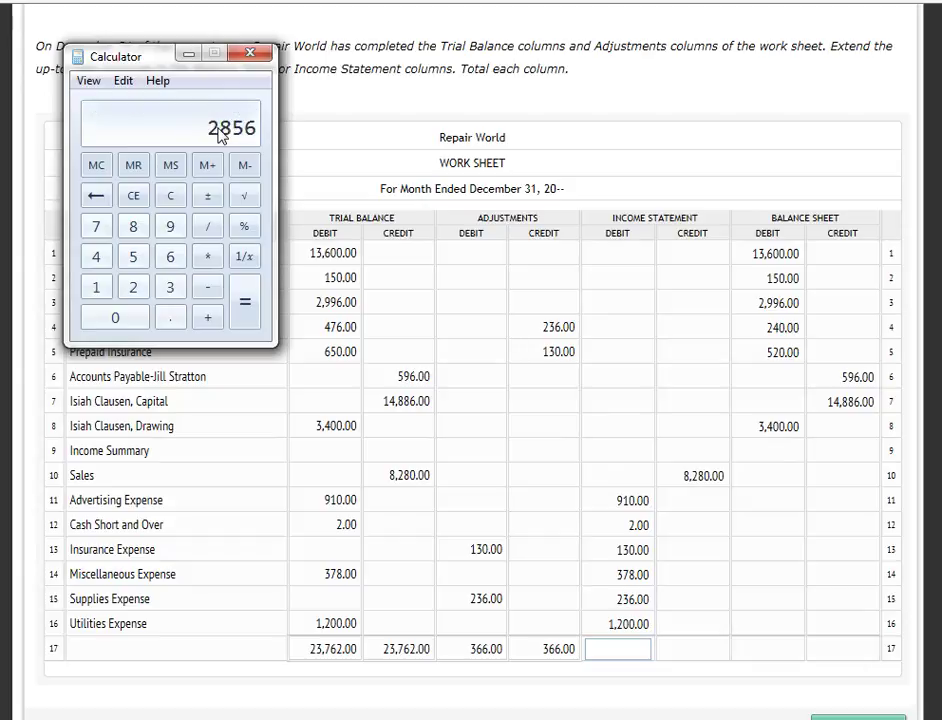
click(617, 652)
text(2,85)
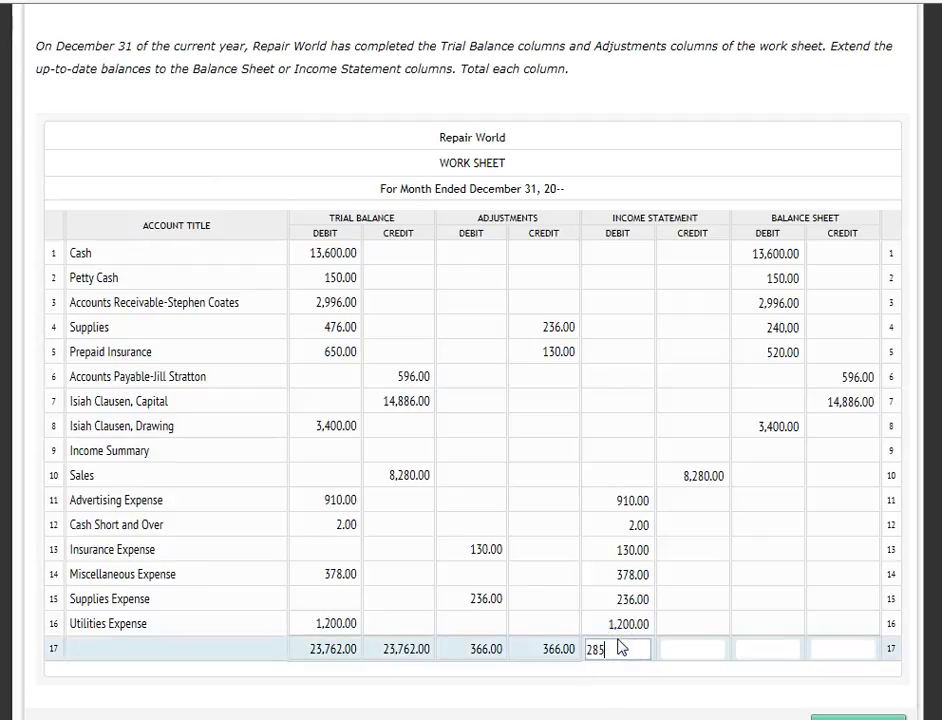
text(6)
click(666, 651)
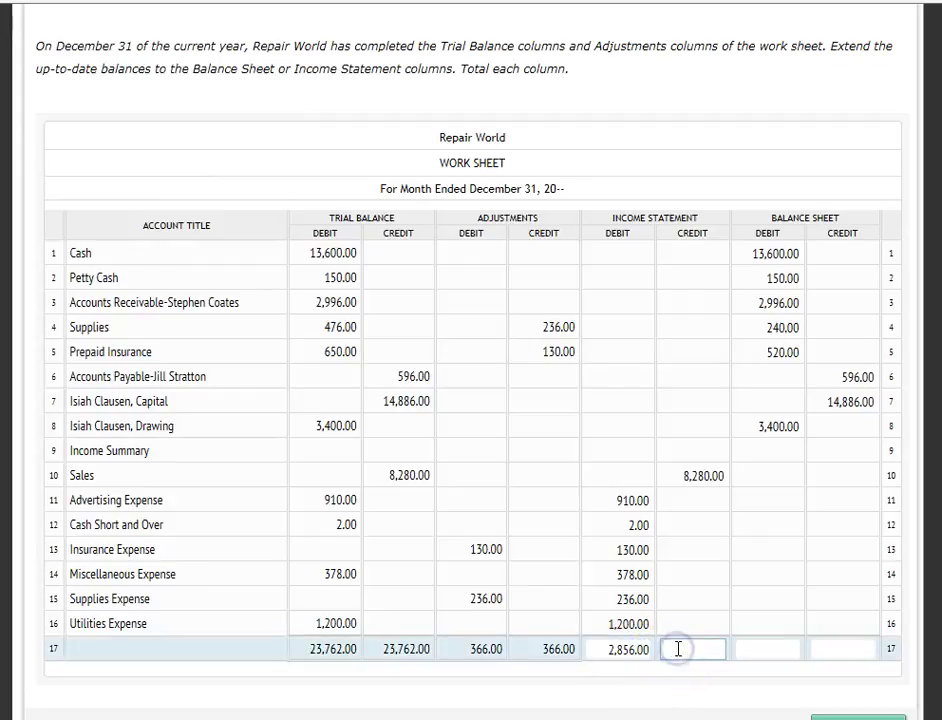
text(8280)
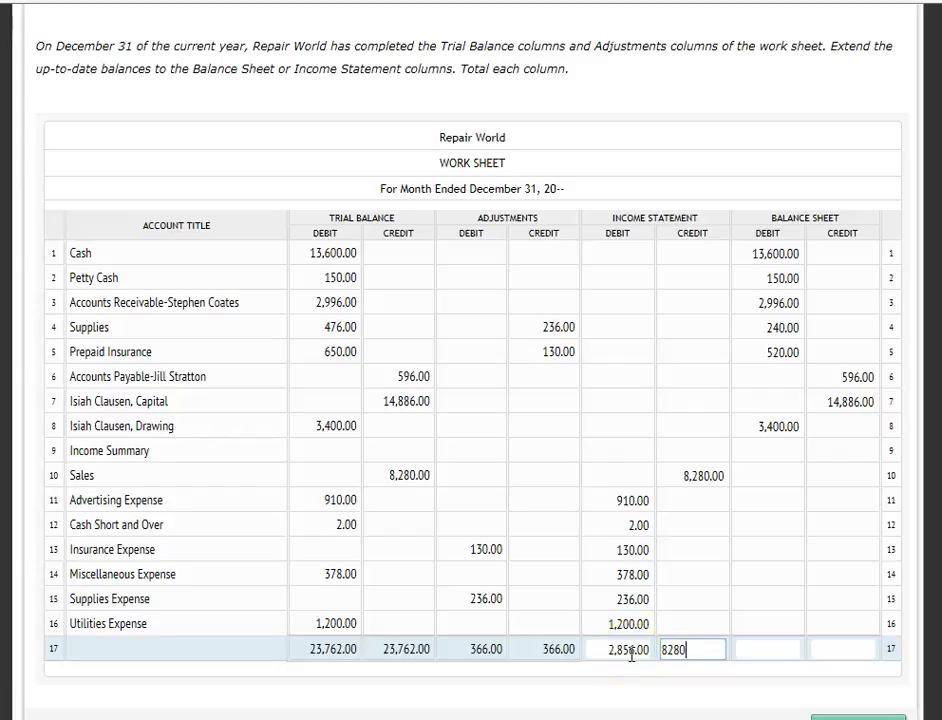
key(Tab)
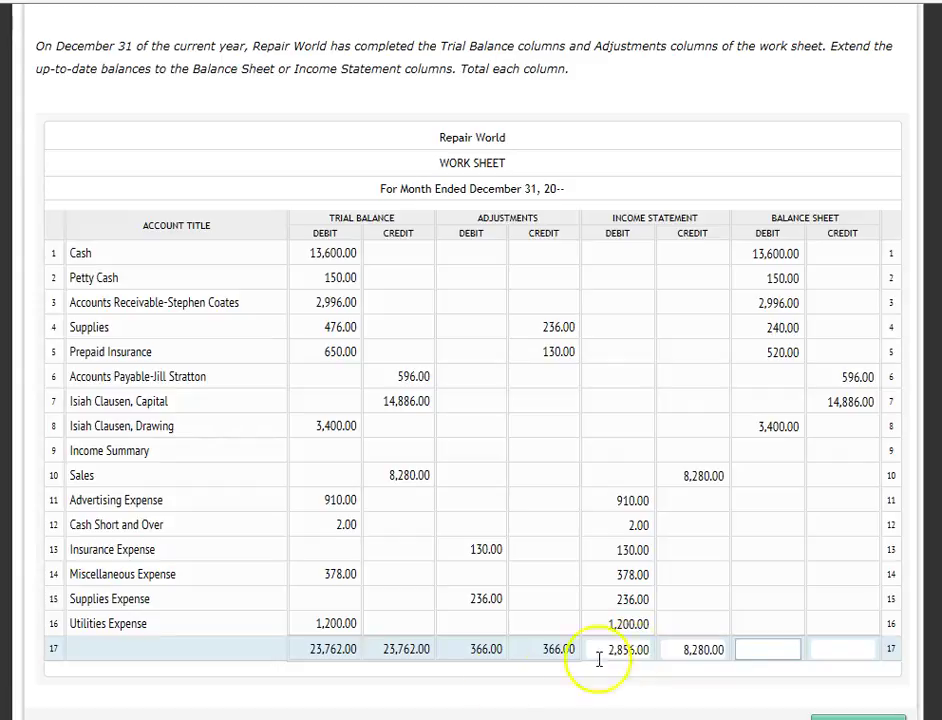
Add the Balance Sheet debits in Calculator (13600, 150, 2996, 240, 520, 3400) and enter the total 20,906 in row 17
key(alt+Tab)
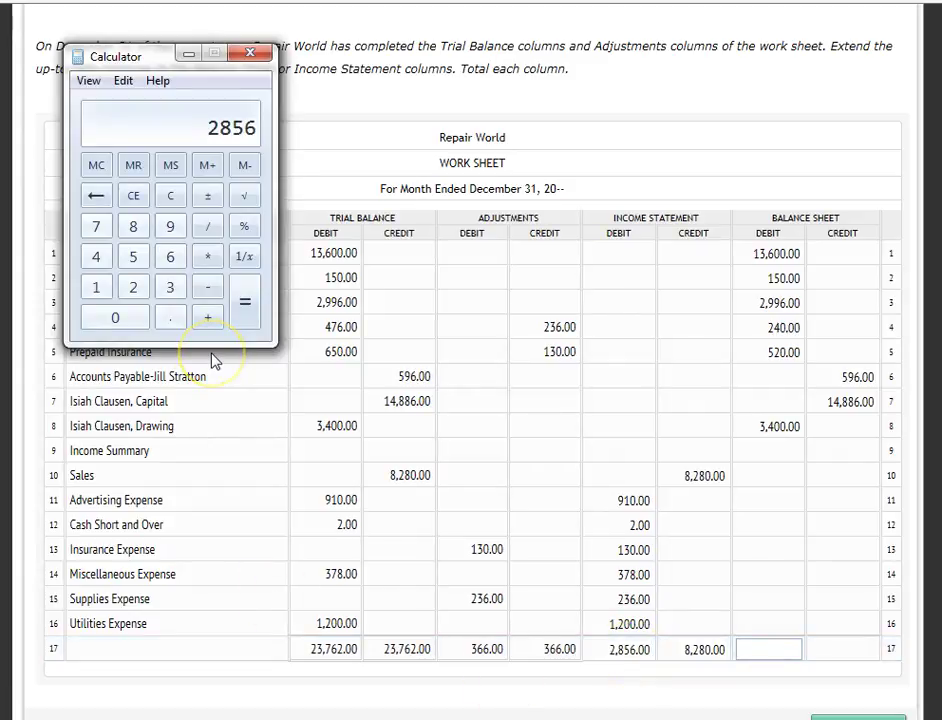
text(13600+150+)
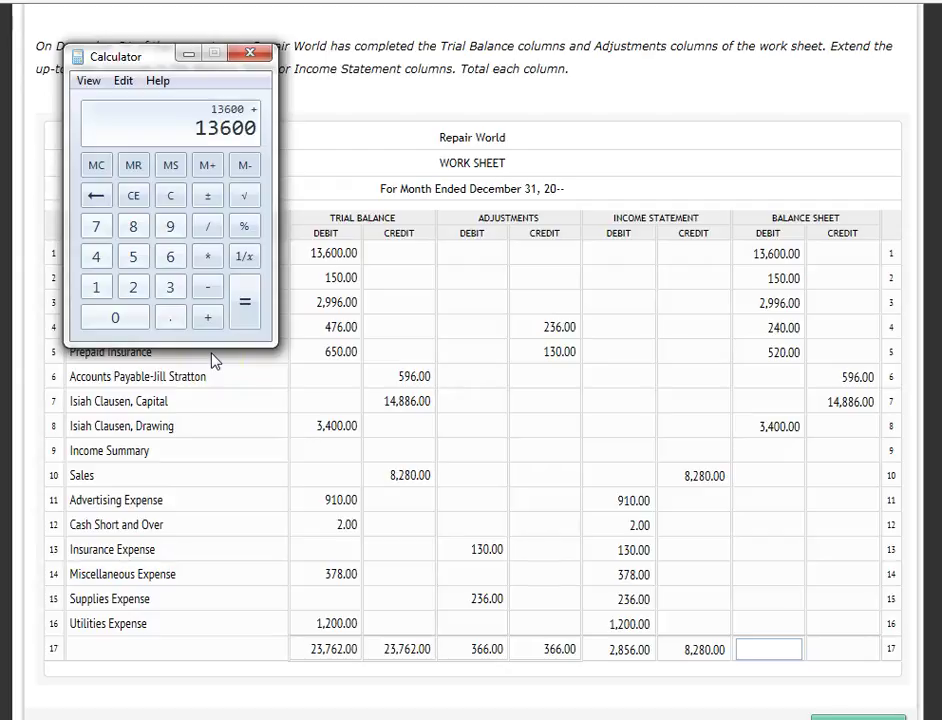
text(2996+)
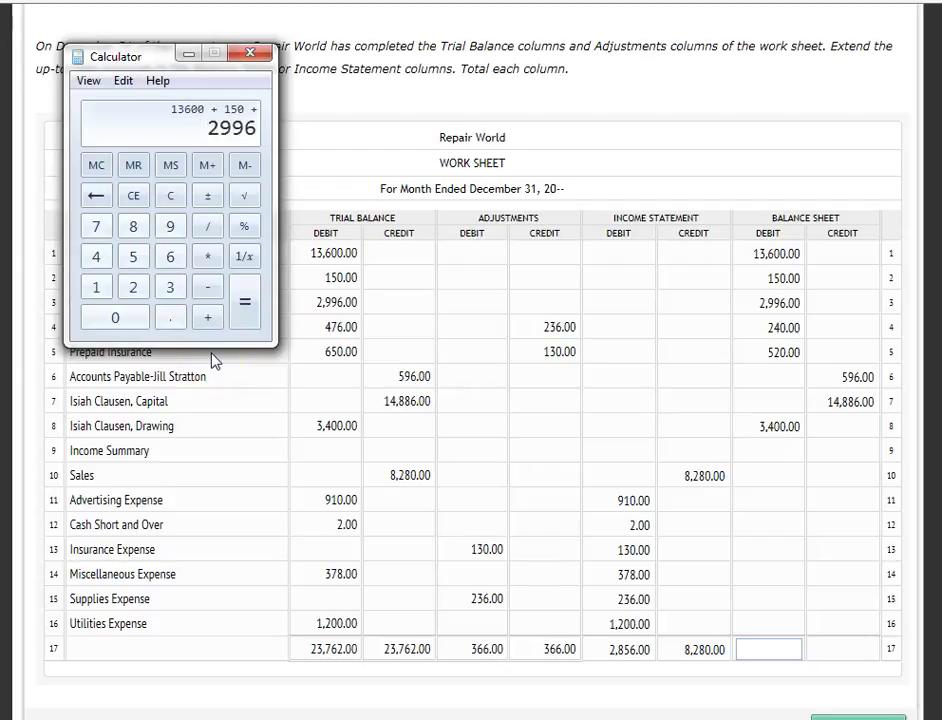
text(240+520+)
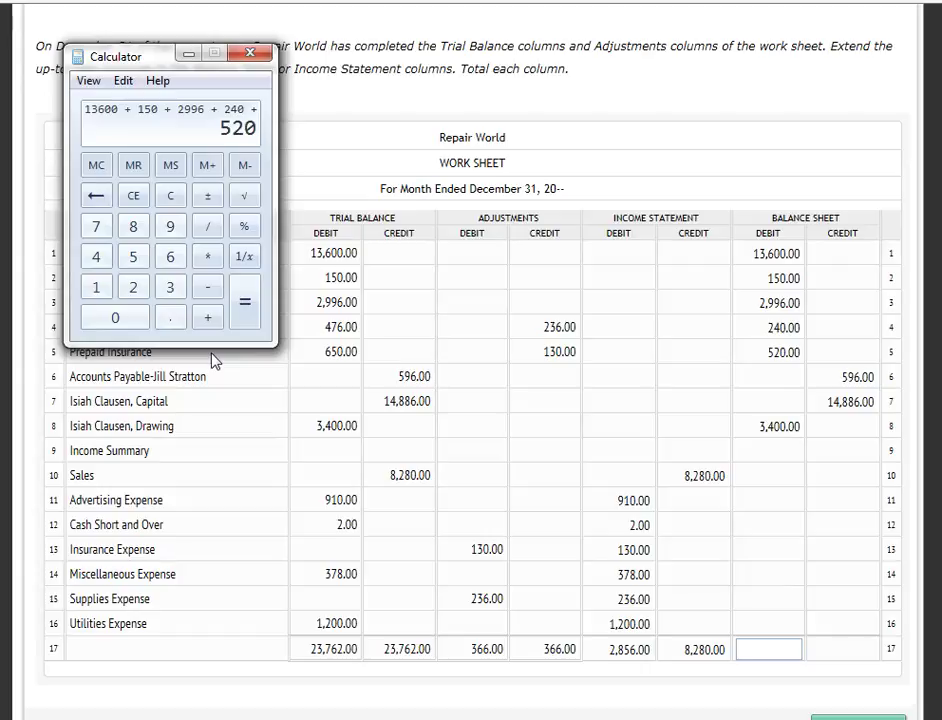
text(3400)
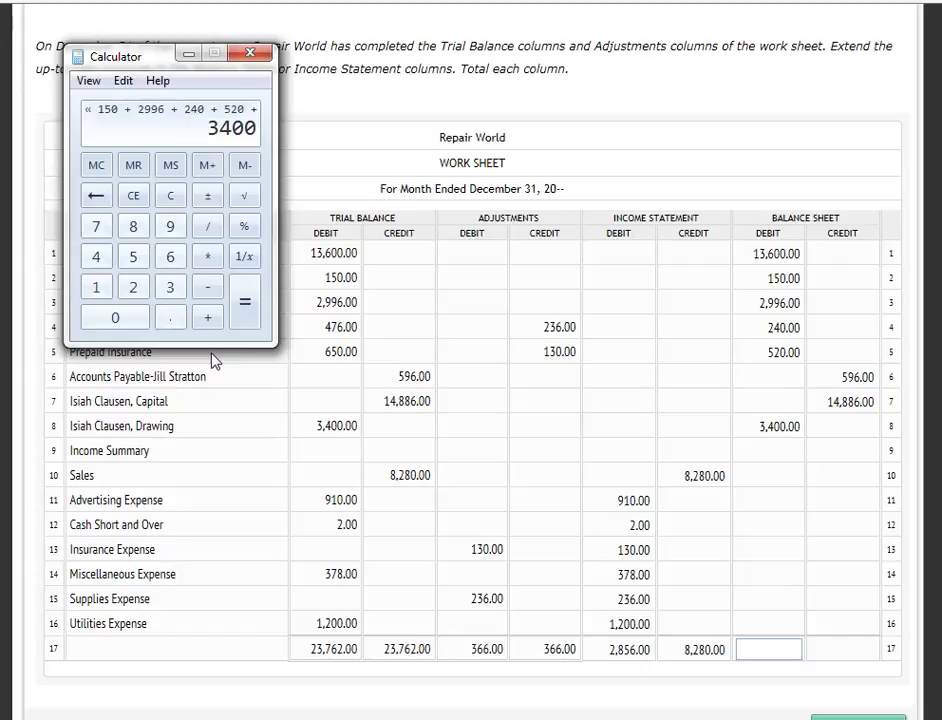
key(Return)
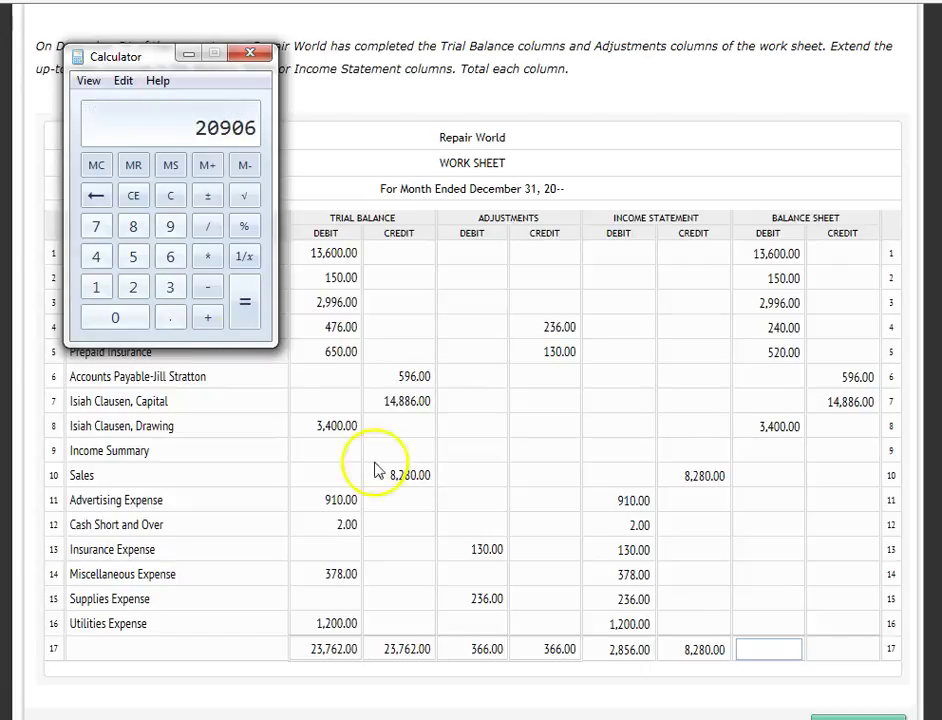
click(778, 648)
text(20,90)
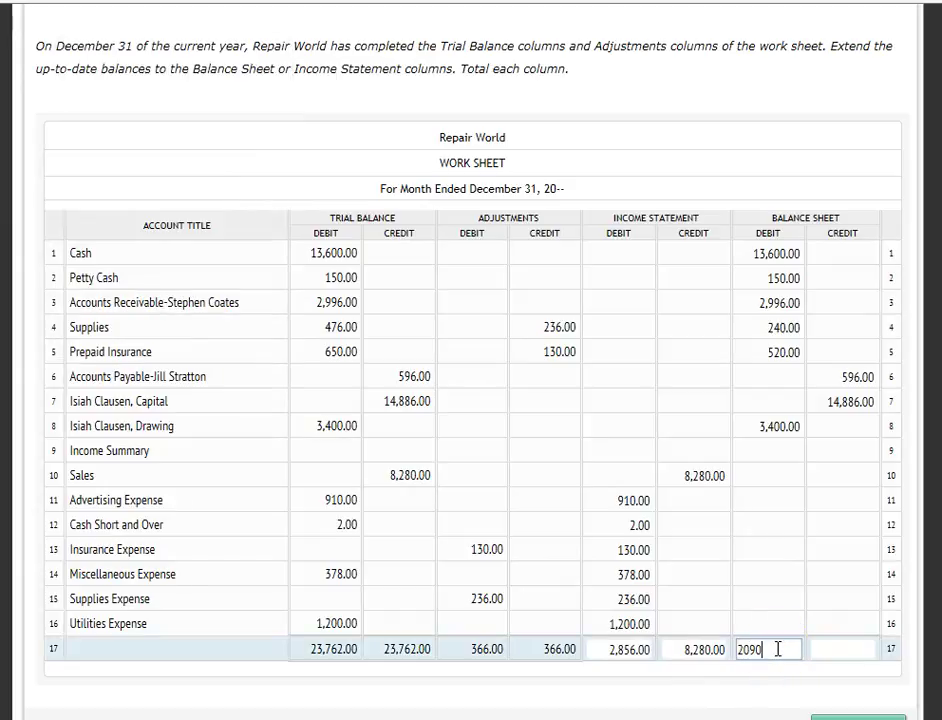
text(6)
Add 14886 and 596 in Calculator and enter 15,482 as the Balance Sheet credit total in row 17
click(837, 648)
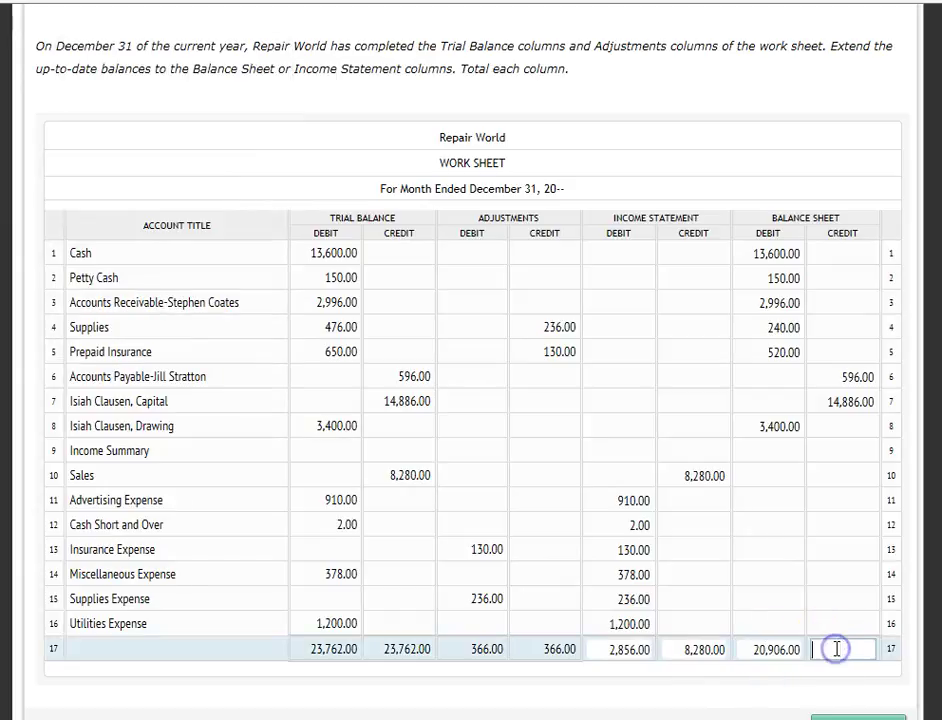
key(alt+Tab)
text(14886 + 5)
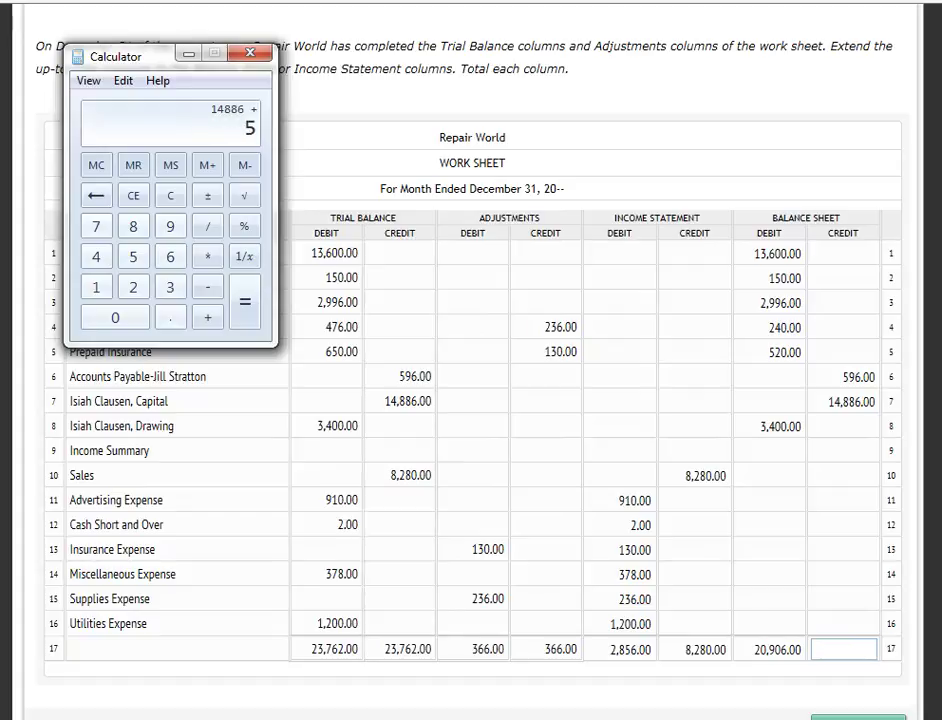
text(96)
key(Return)
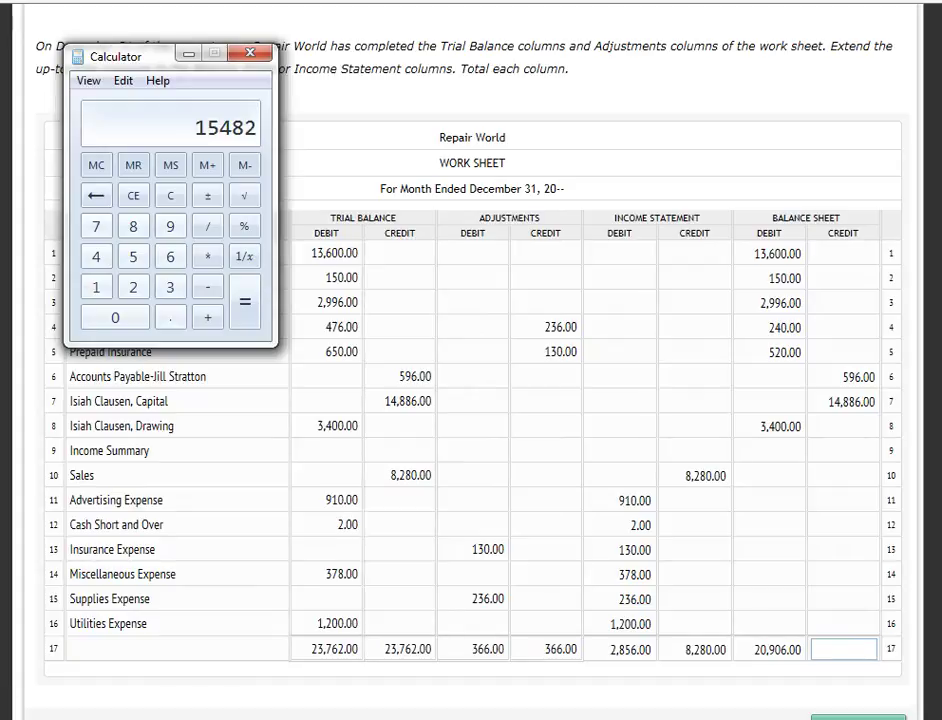
click(862, 648)
text(1548)
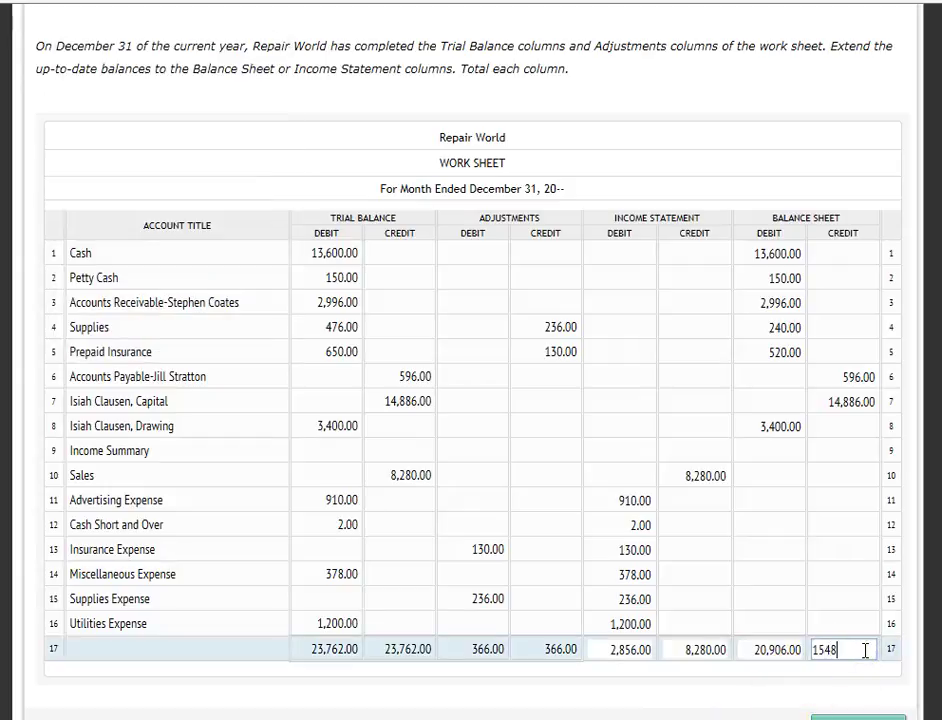
text(62)
key(Tab)
Submit the Extend the Balances step for grading and proceed to the Calculate Net Income (Loss) step
scroll(866, 650, down, 2)
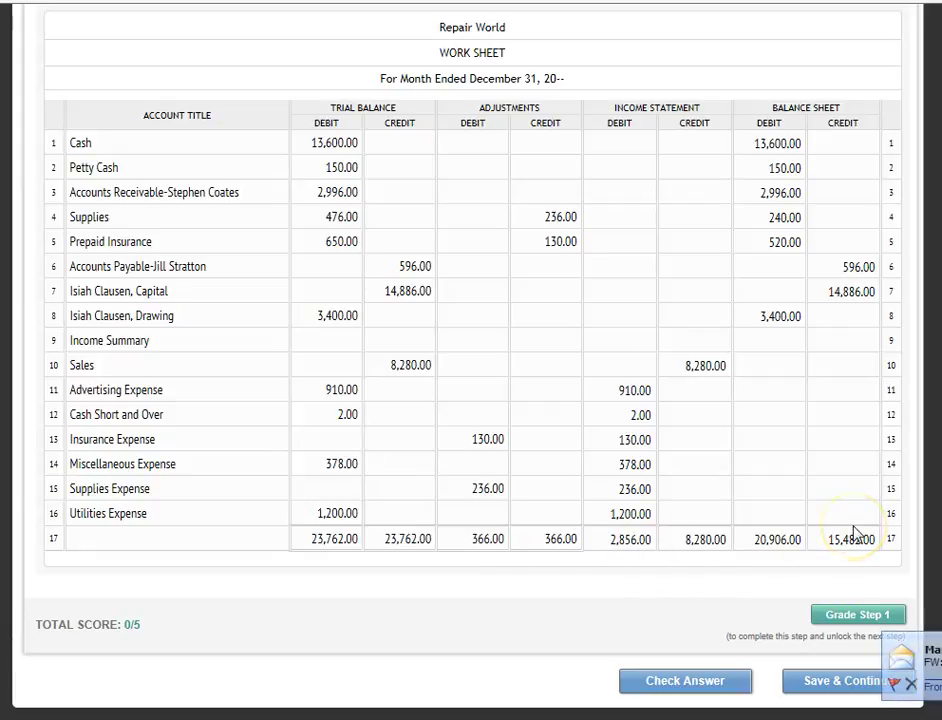
click(853, 536)
click(857, 617)
click(511, 605)
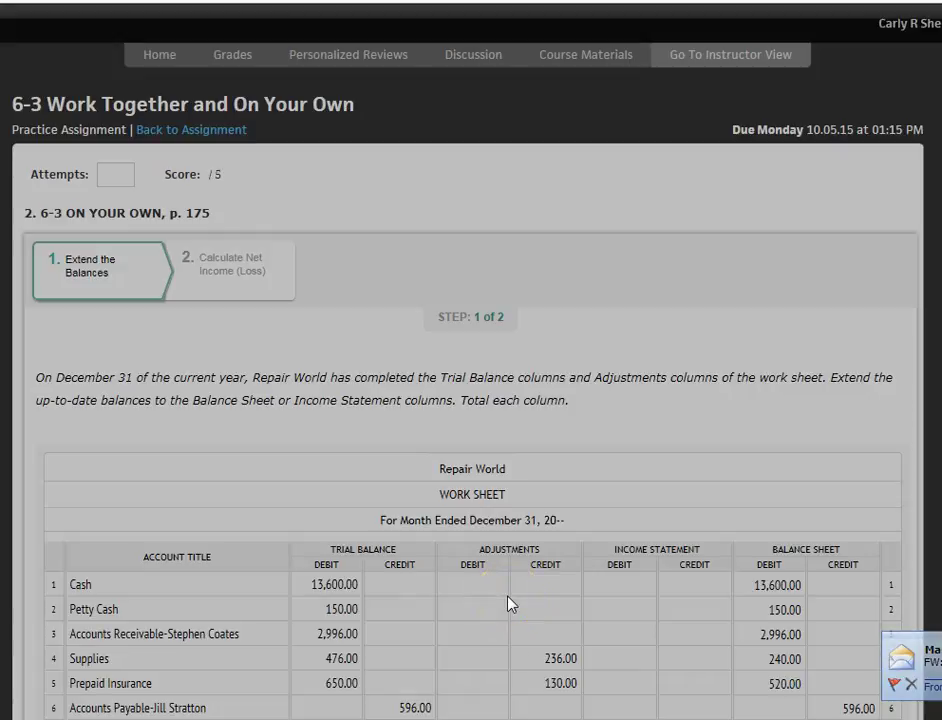
scroll(511, 605, down, 9)
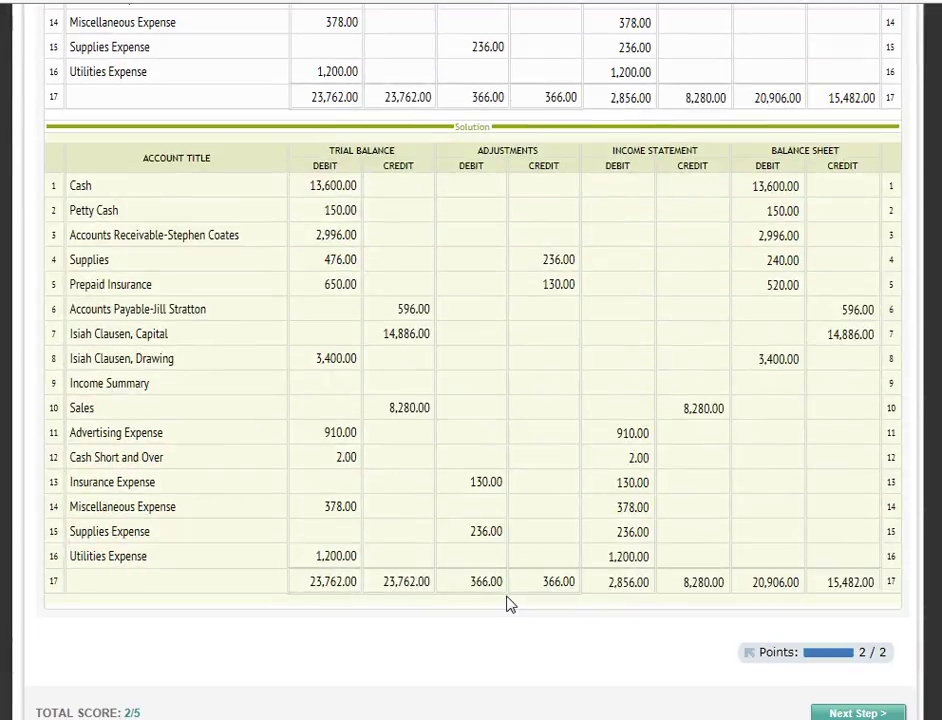
scroll(511, 605, down, 2)
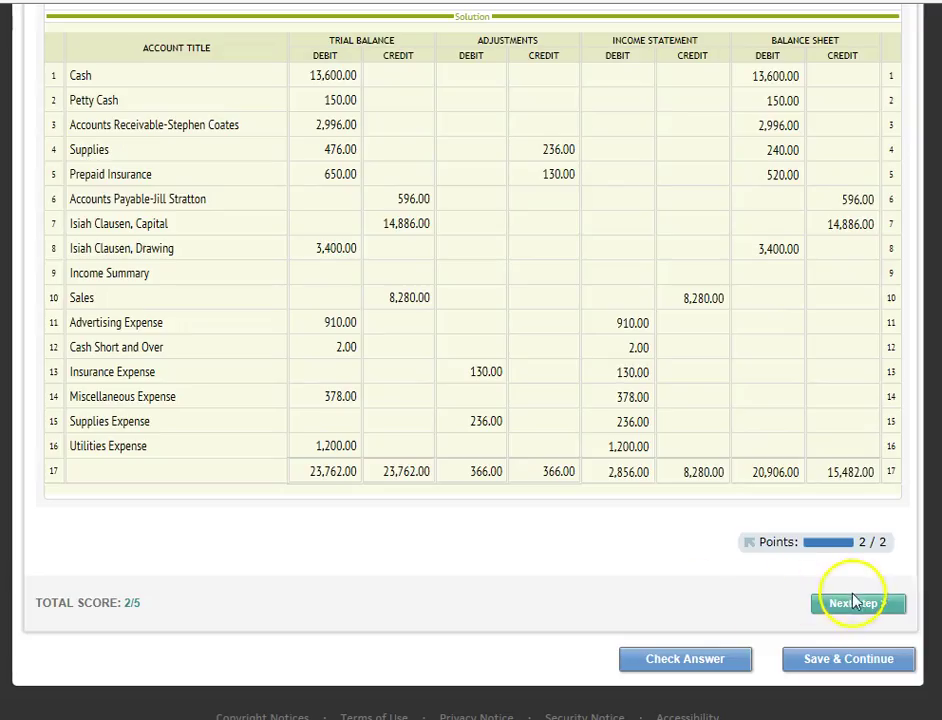
click(862, 607)
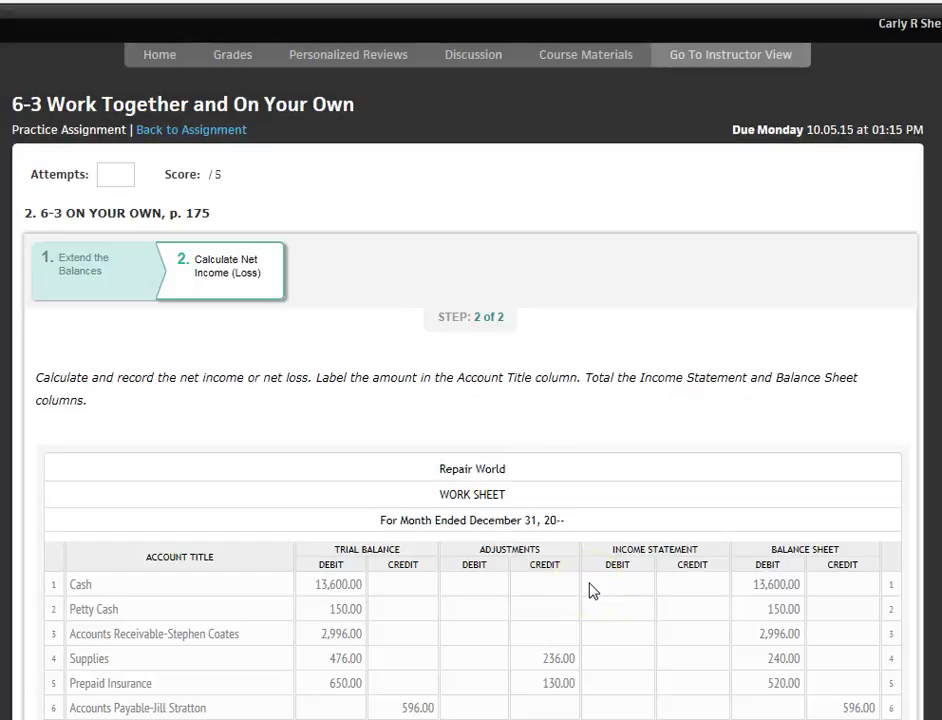
Label row 18 Net Income in the Account Title column of the work sheet
scroll(592, 588, down, 5)
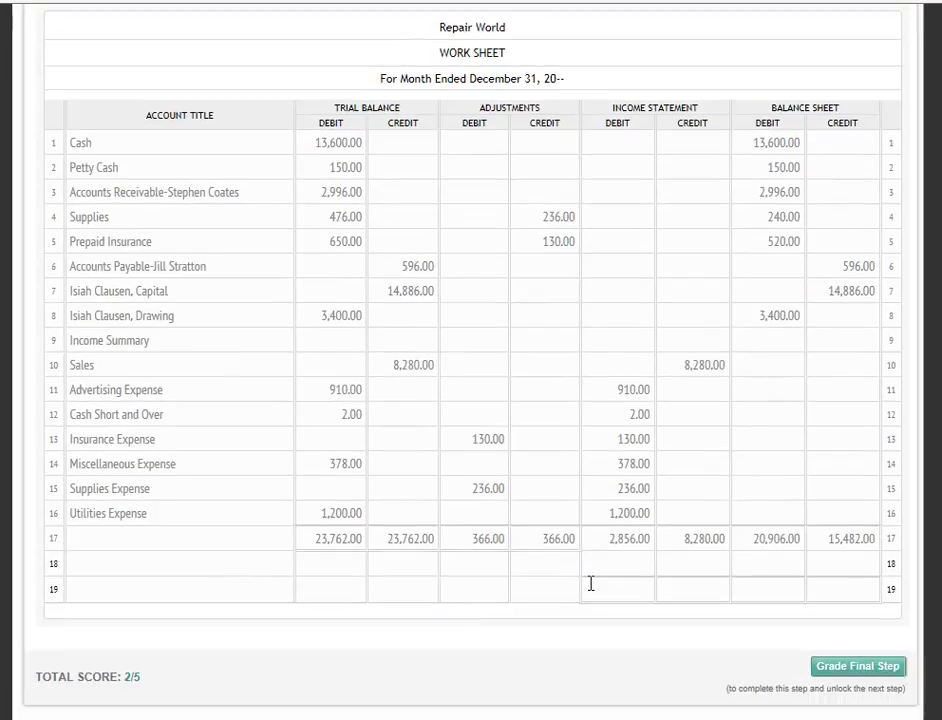
click(236, 565)
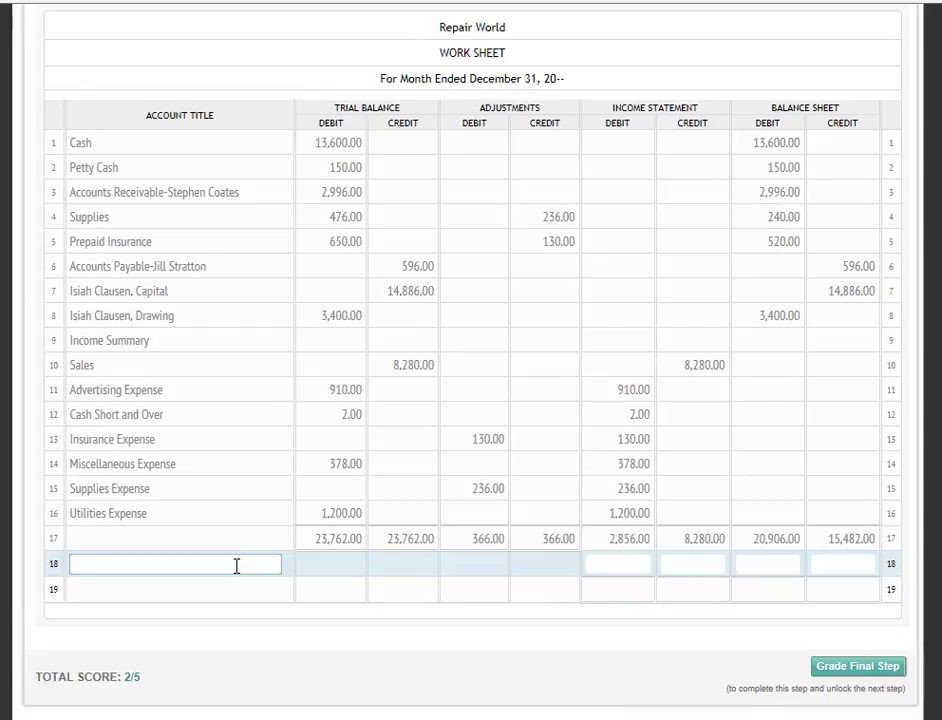
text(Net Income)
key(Tab)
key(Tab)
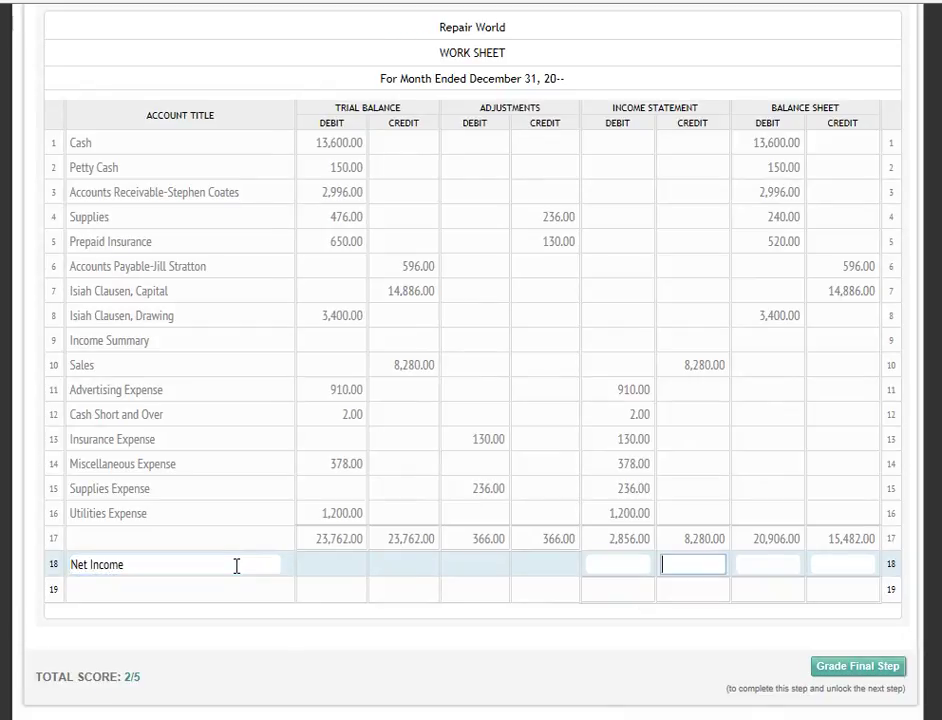
Subtract 2856 from 8280 in Calculator and record net income of 5,424 as Income Statement debit and Balance Sheet credit
click(596, 562)
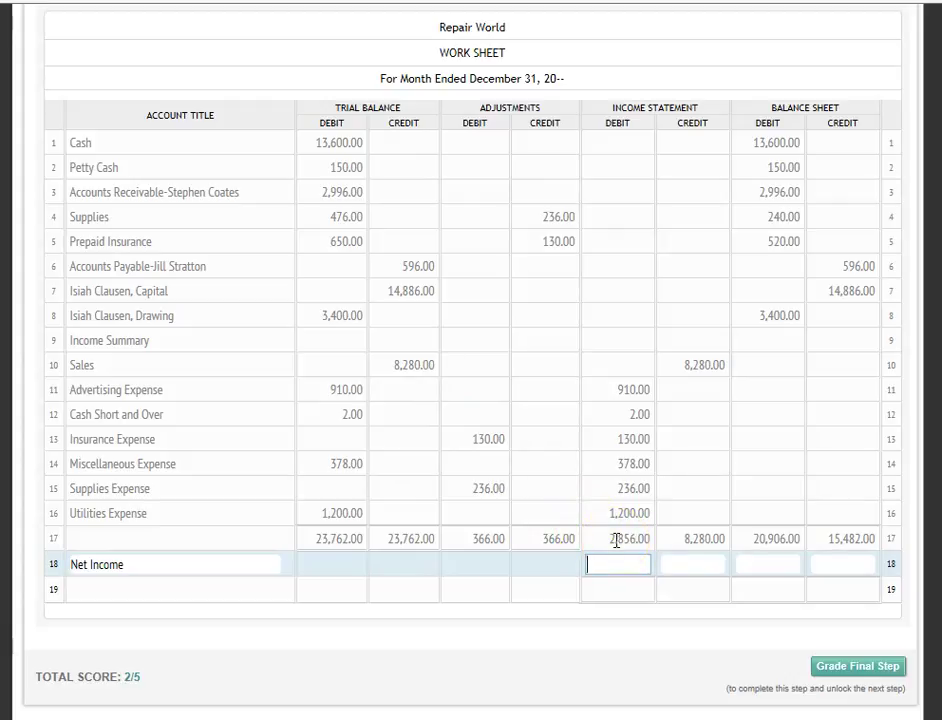
click(327, 719)
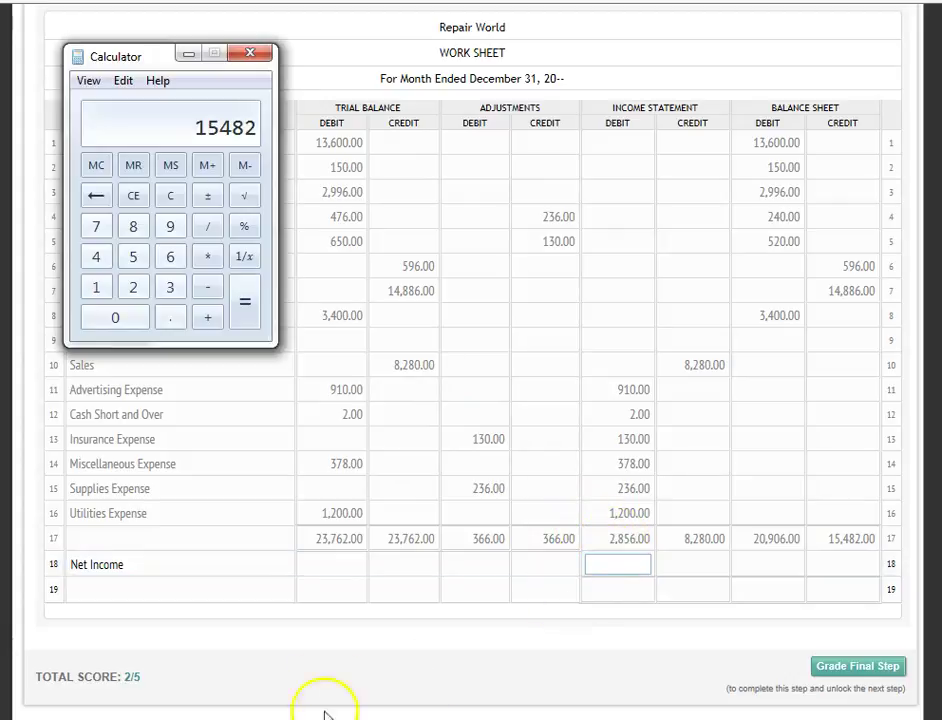
text(8280-)
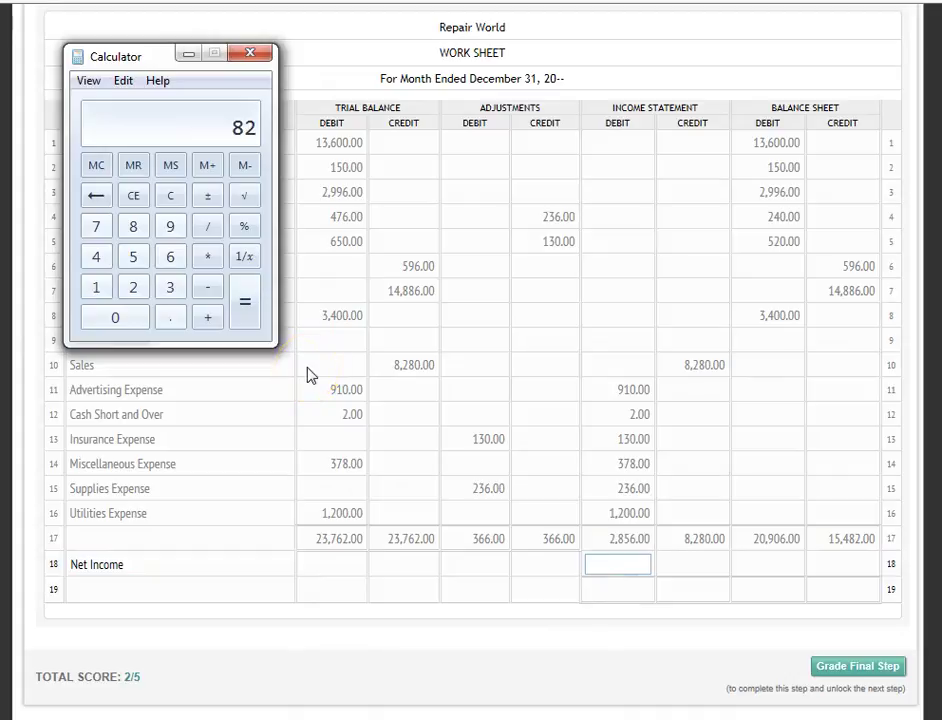
text(2856=)
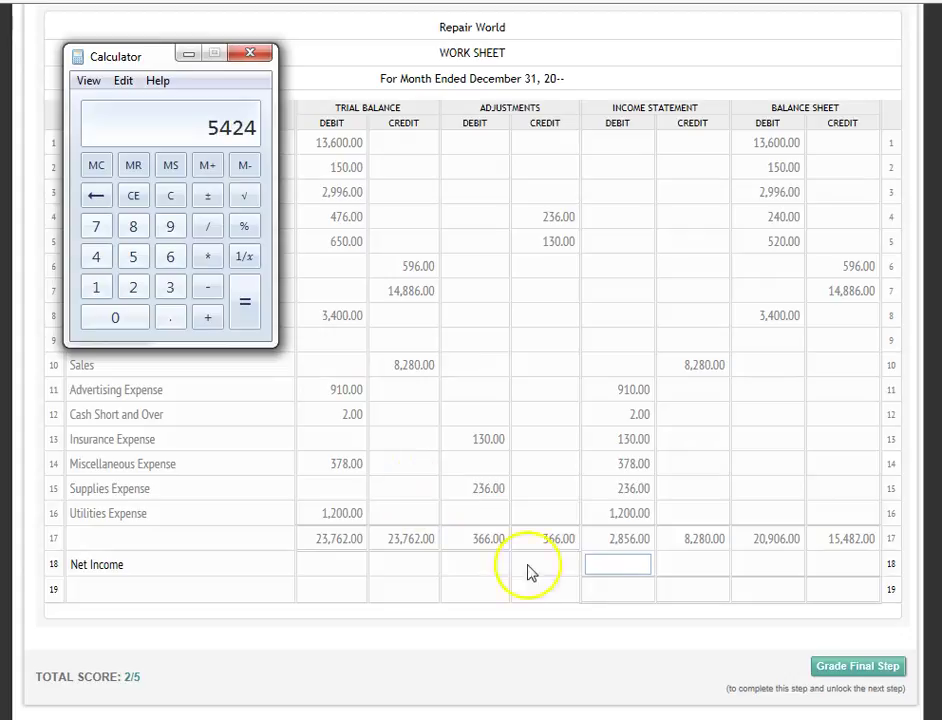
click(631, 566)
text(5,424)
key(Tab)
key(Tab)
key(Tab)
text(5424)
key(Tab)
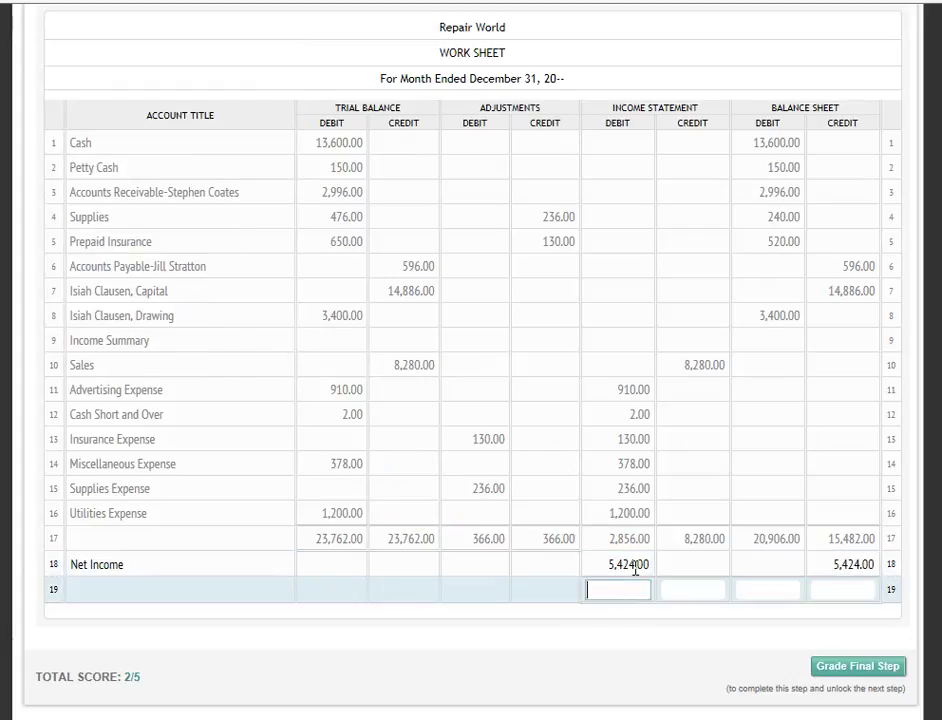
Add 2856 and 5424 in Calculator and enter 8,280 as both Income Statement totals in row 19
click(486, 670)
key(alt+Tab)
text(2856+)
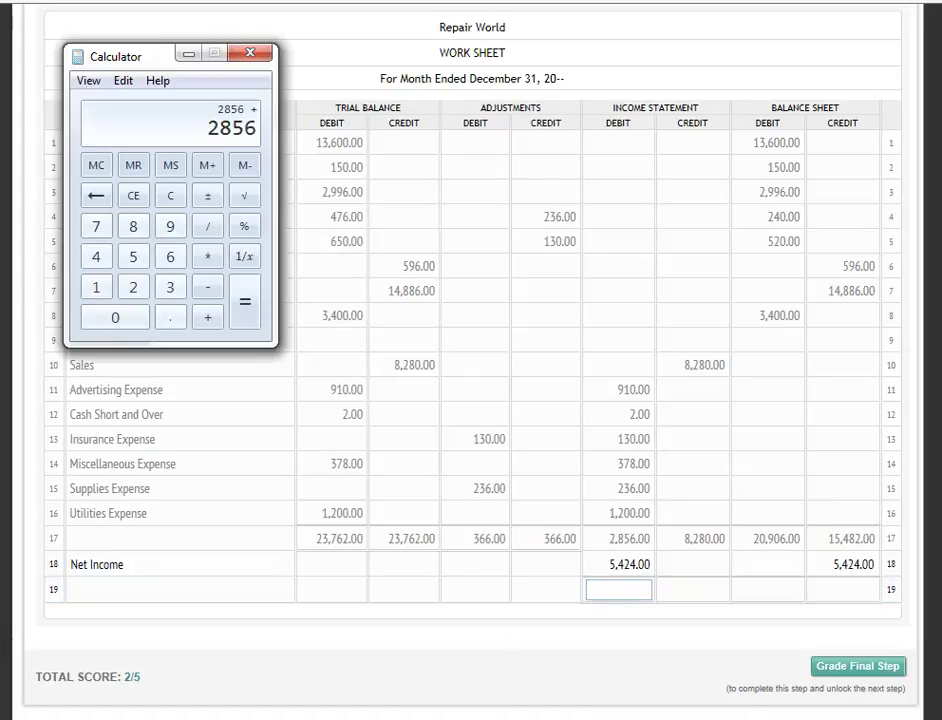
text(5424)
key(Return)
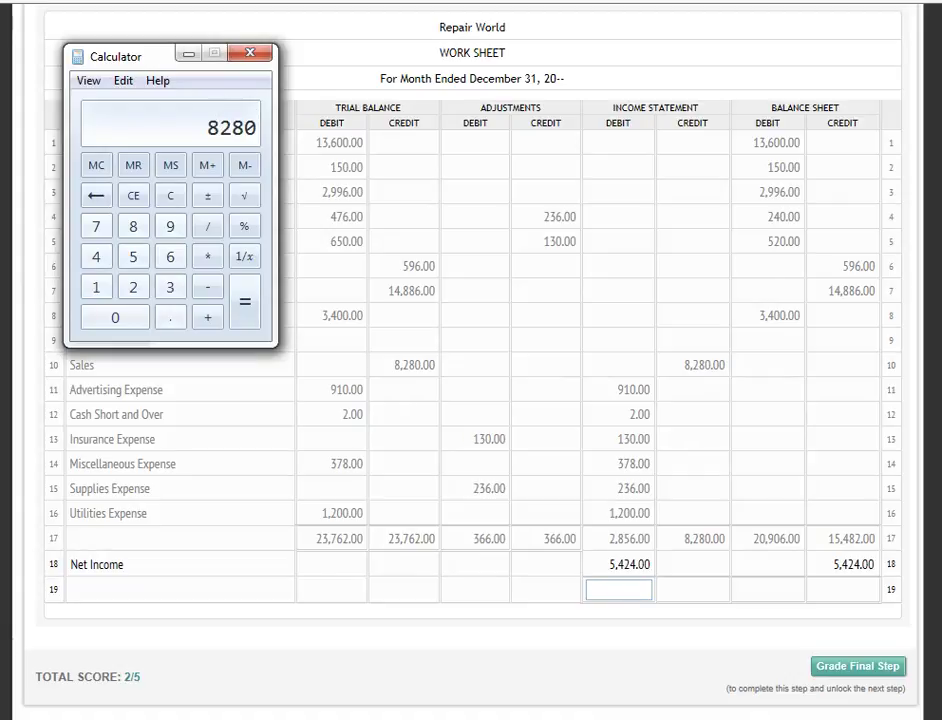
click(616, 588)
text(8280)
key(Tab)
text(8280)
key(Tab)
Enter 20,906 as both Balance Sheet totals in row 19, adding 15482 and 5424 in Calculator for the credit side
text(20,906)
key(Tab)
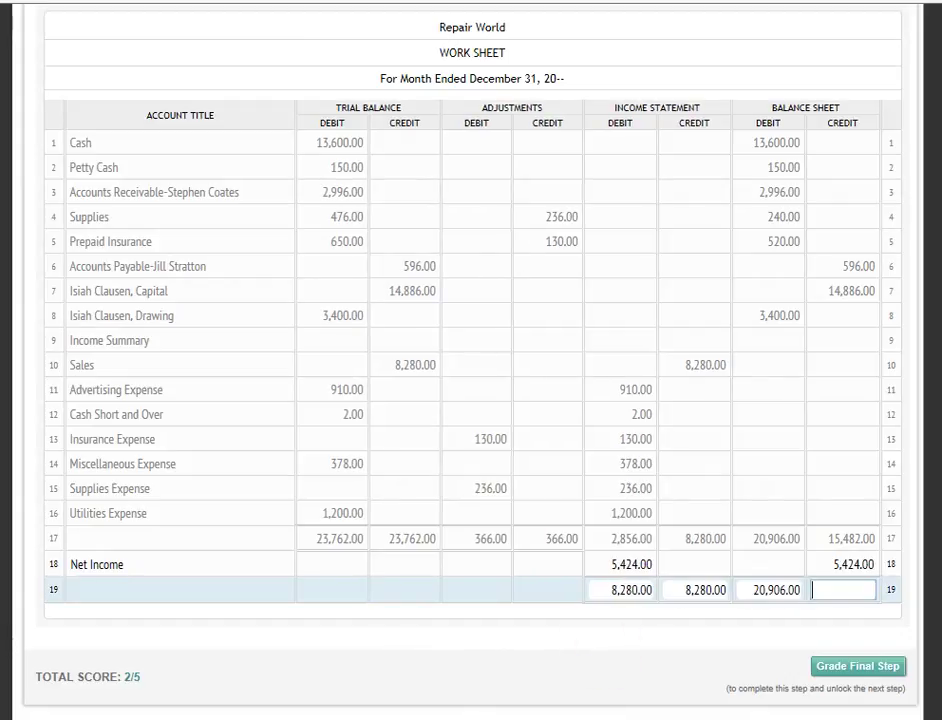
key(alt+Tab)
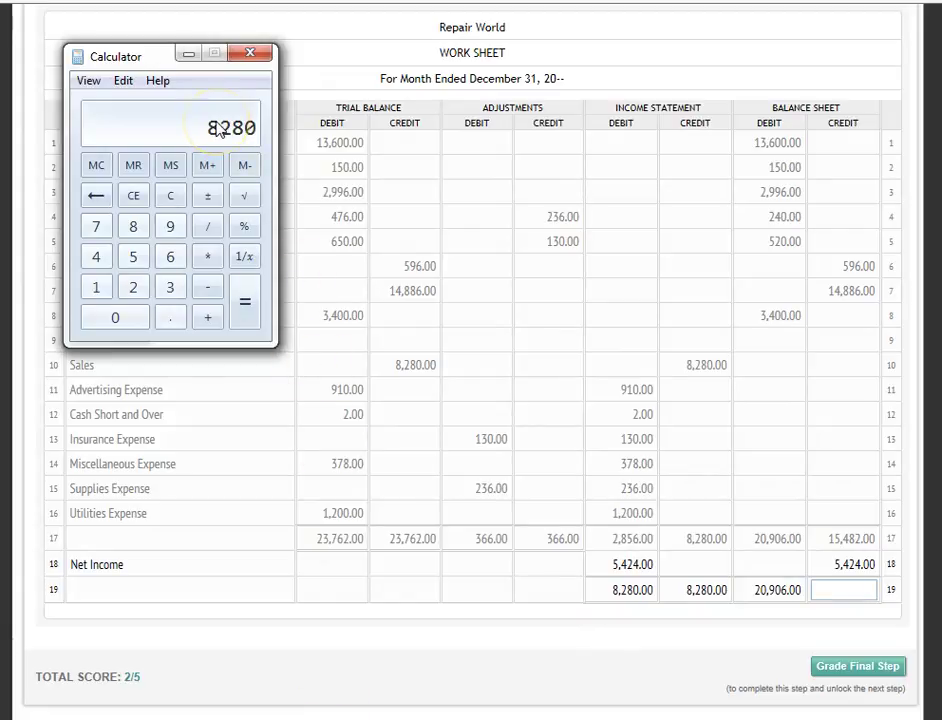
text(15482+5424)
key(Return)
click(818, 588)
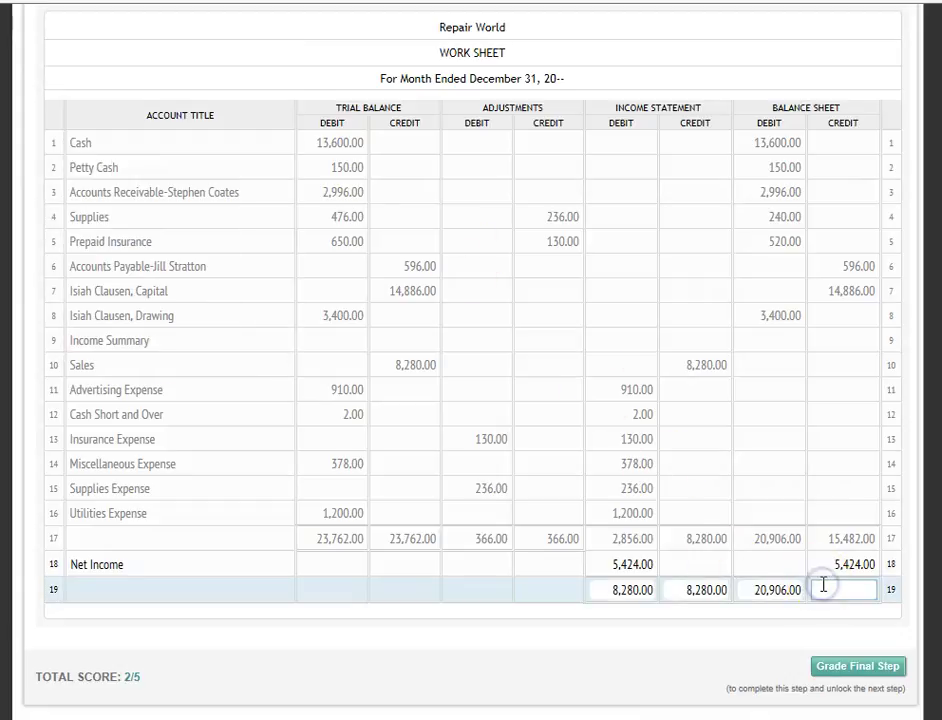
text(20906)
key(Tab)
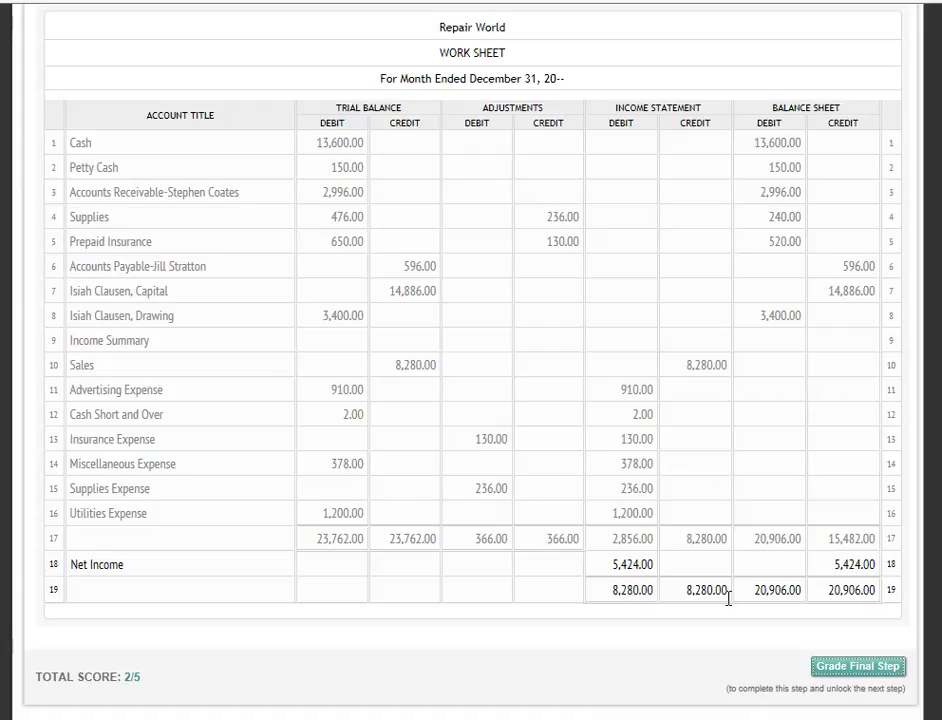
Submit the final net income step for grading, then save the problem and continue to the assignment overview
click(855, 670)
scroll(492, 538, down, 5)
scroll(492, 538, down, 6)
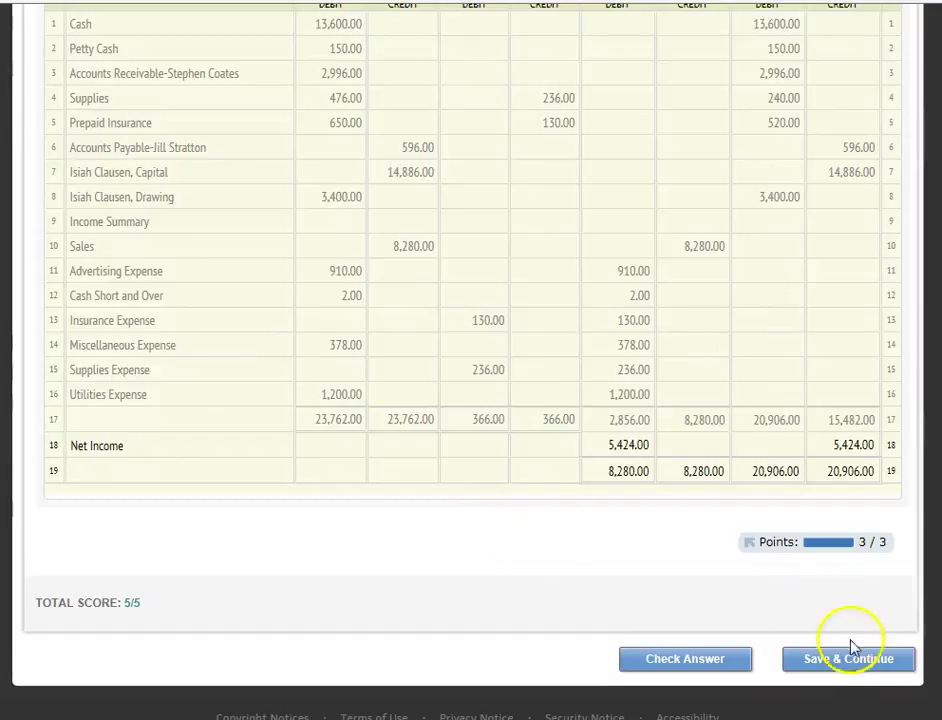
click(851, 661)
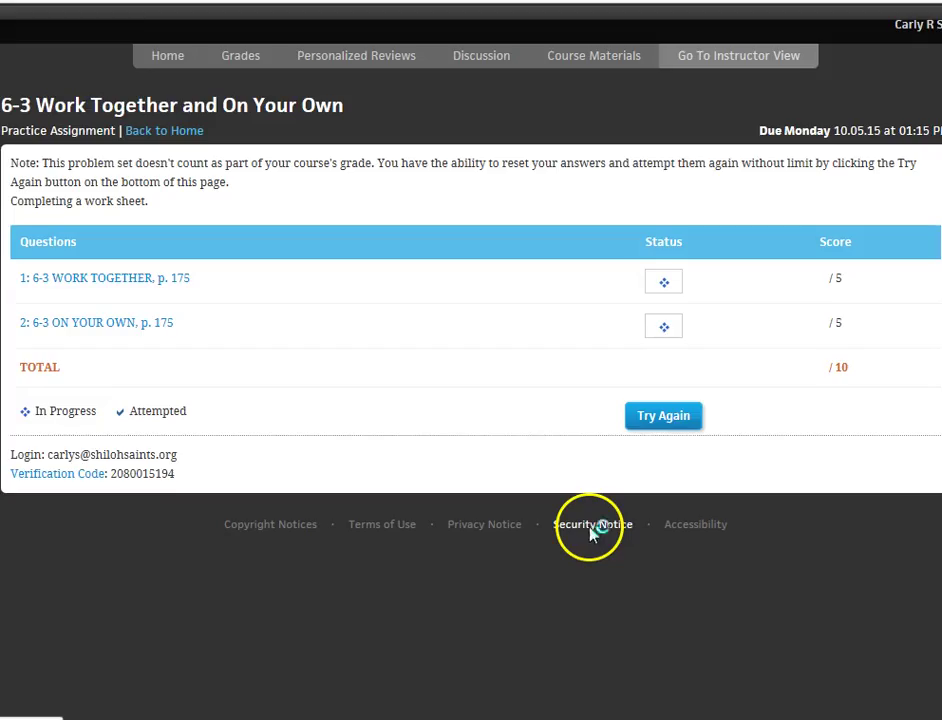